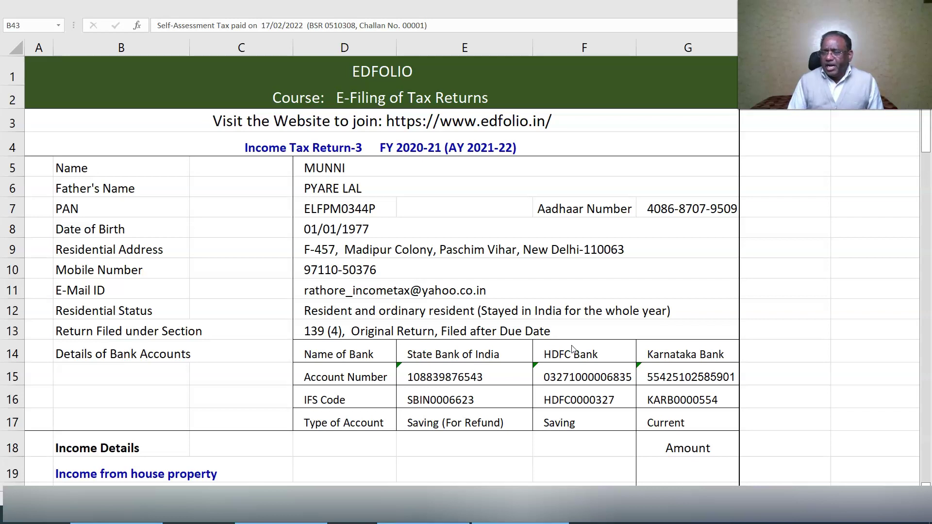
- Scroll the Cals-3 sheet from the taxpayer details down to the Income from house property rows
scroll(571, 348, "down", 4)
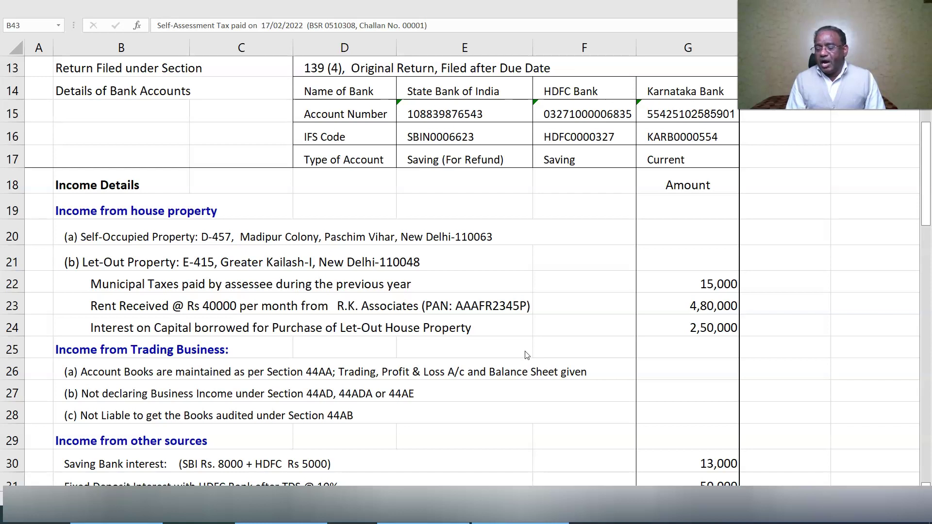
scroll(526, 355, "down", 2)
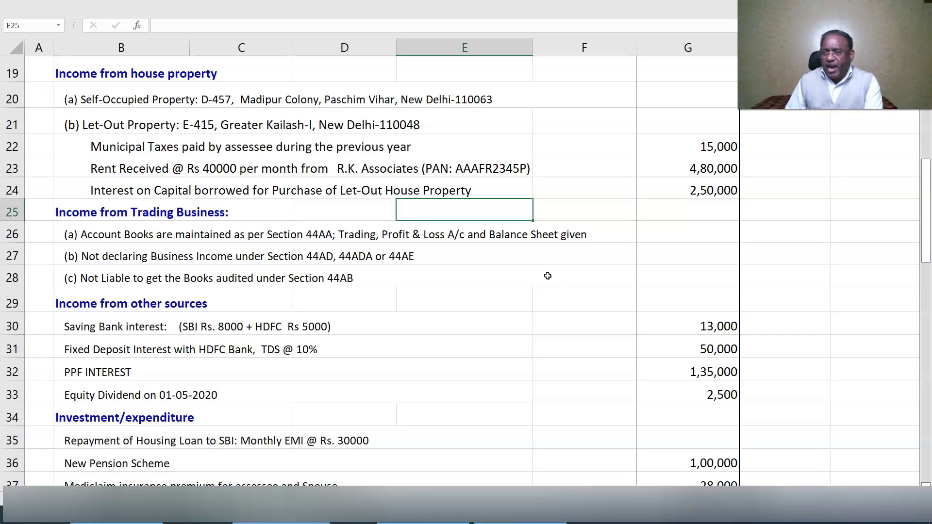
scroll(547, 276, "down", 3)
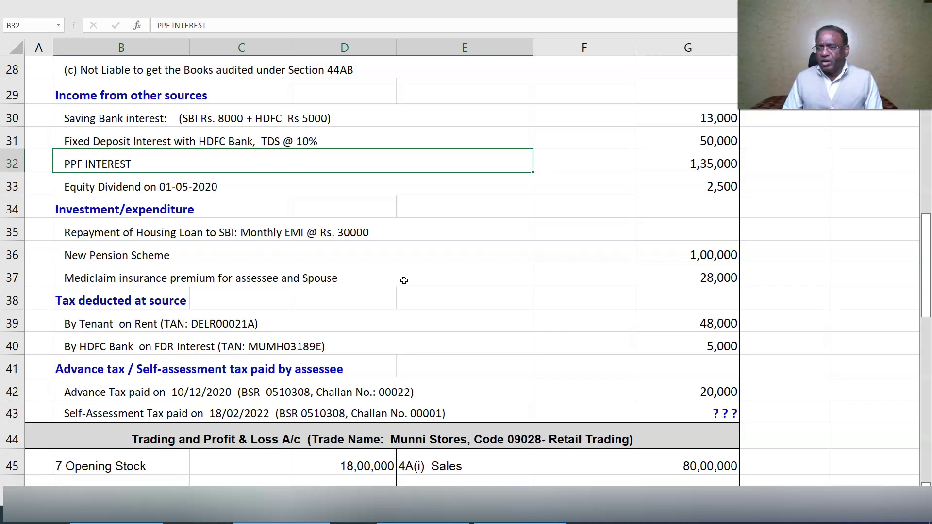
- Scroll past Income from other sources to the TDS and advance tax rows 34–43
scroll(403, 281, "down", 2)
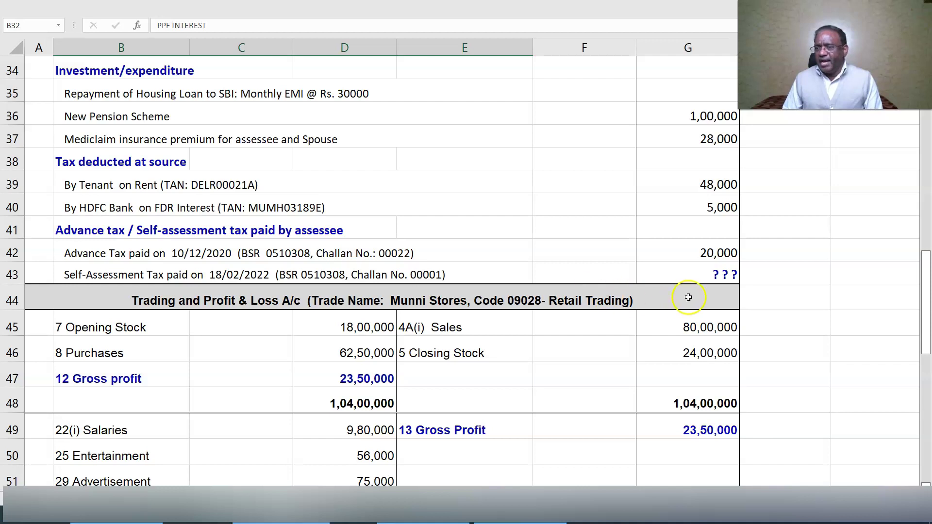
- Review the Trading P&L and Balance Sheet figures, then switch to the e-Filing utility
scroll(688, 296, "down", 3)
scroll(688, 296, "down", 1)
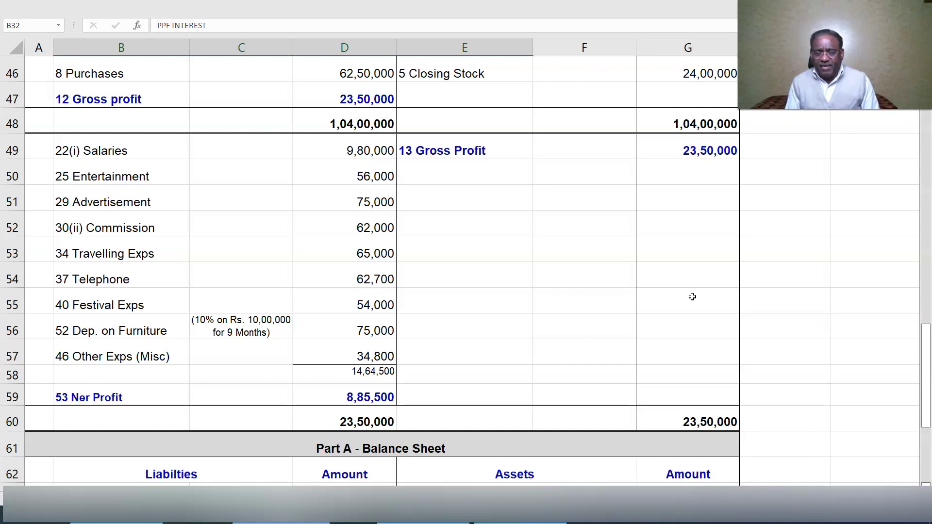
scroll(692, 296, "down", 3)
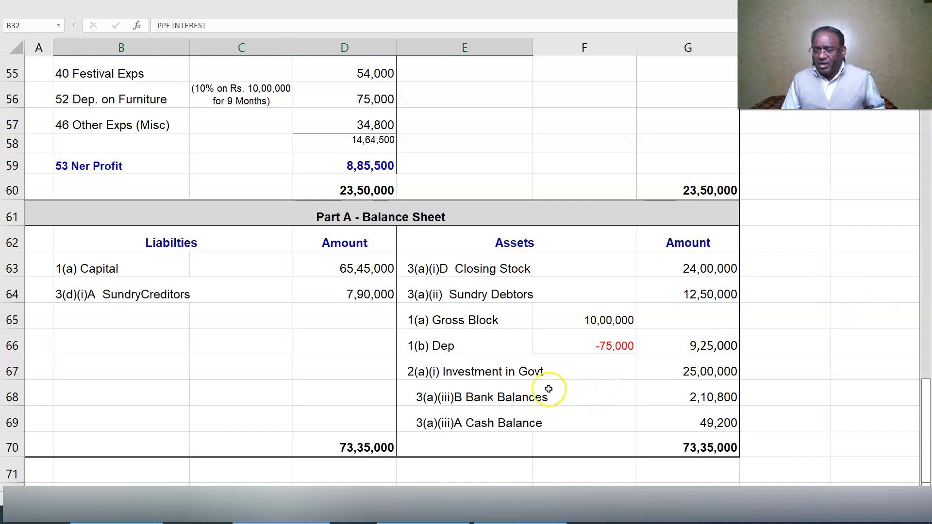
key("alt+Tab")
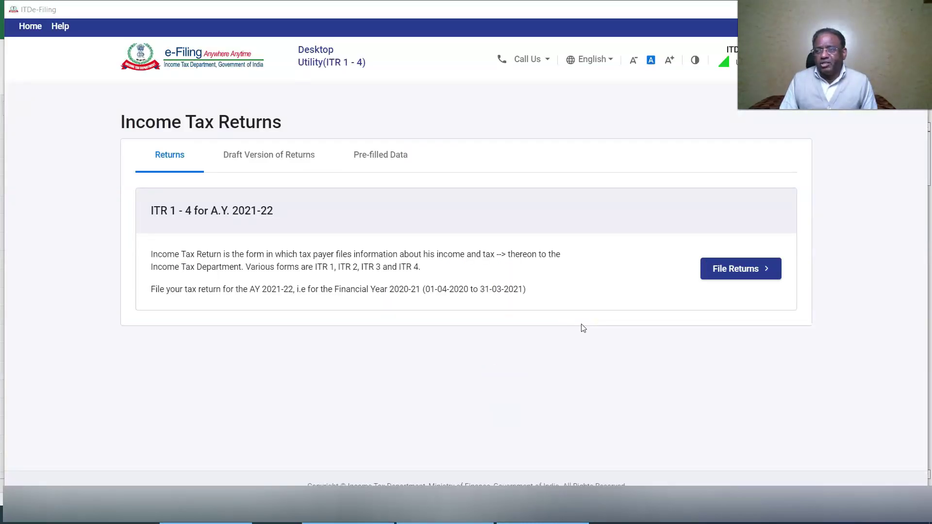
- Import the taxpayer's pre-filled JSON data for AY 2021-22 after confirming PAN and year
left_click(742, 268)
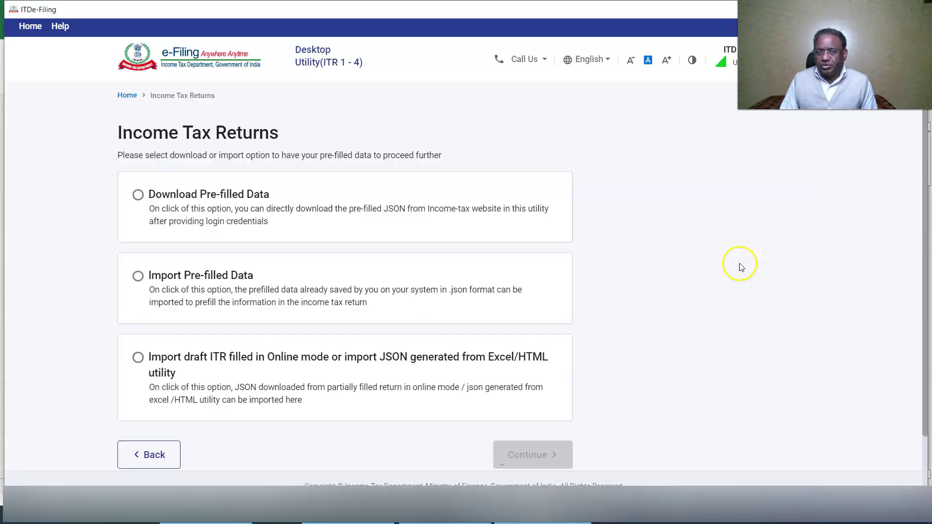
left_click(138, 276)
left_click(543, 456)
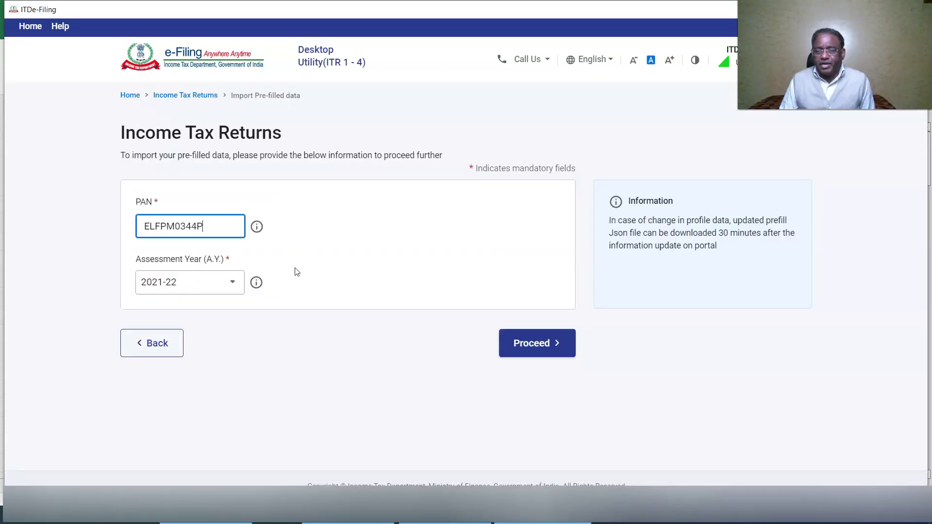
left_click(534, 345)
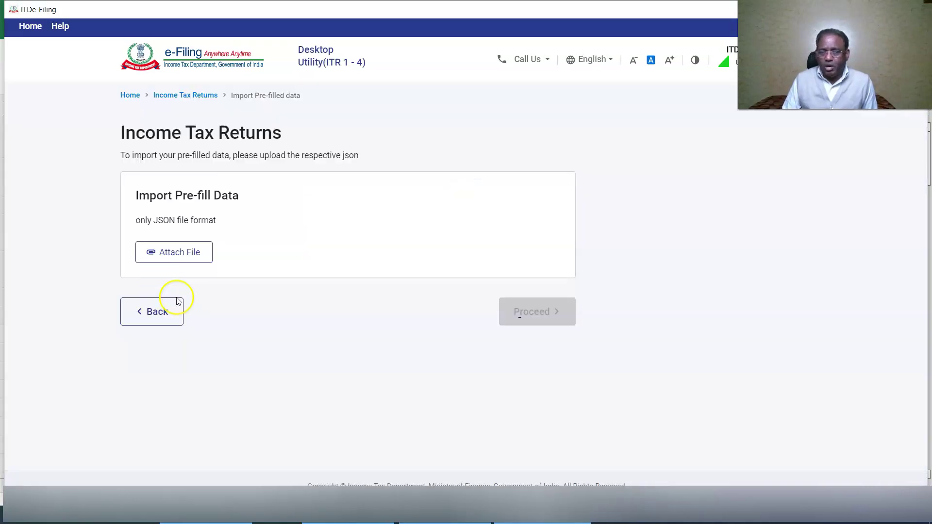
left_click(177, 252)
double_click(243, 283)
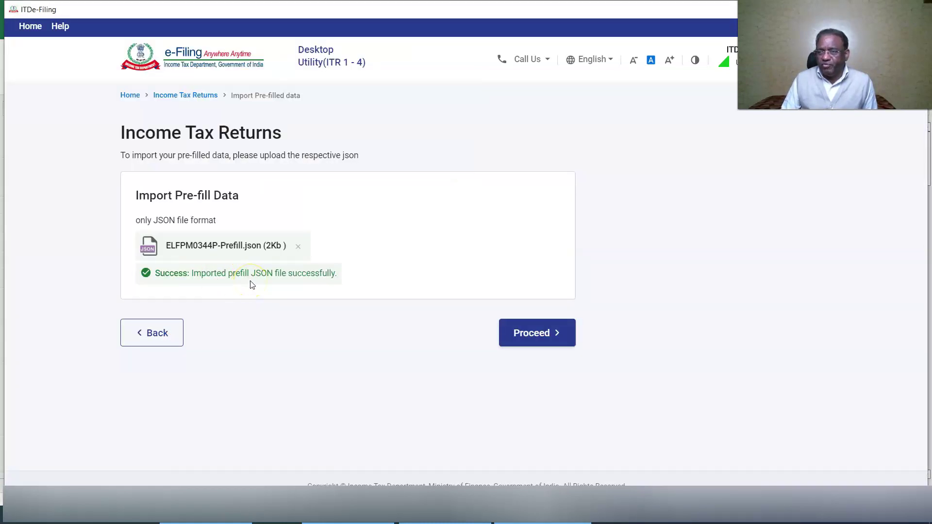
left_click(537, 333)
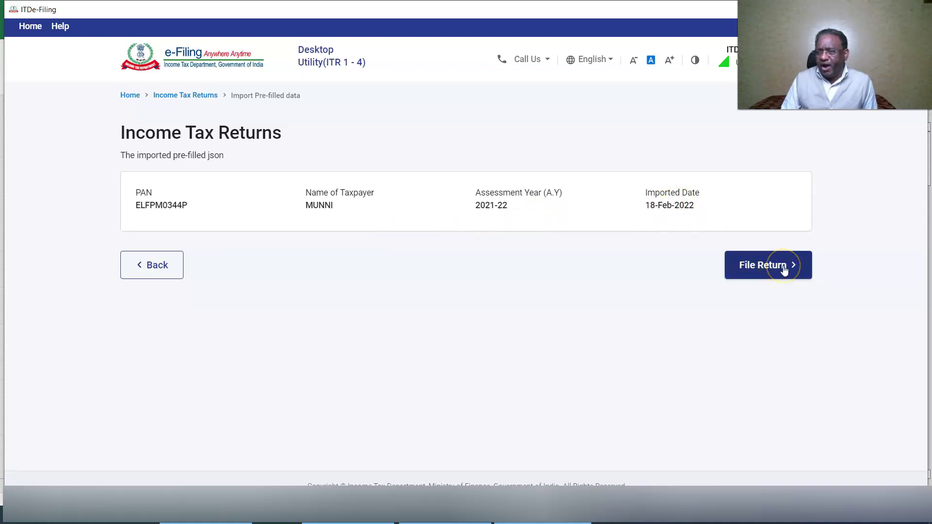
- Start an Individual ITR-3 return, citing taxable income above the exemption limit as the reason
left_click(784, 269)
left_click(627, 291)
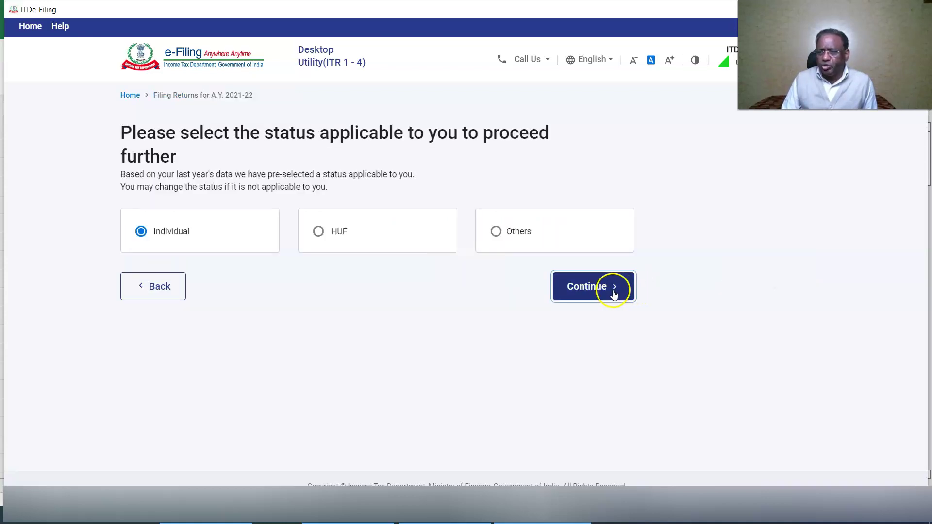
left_click(606, 261)
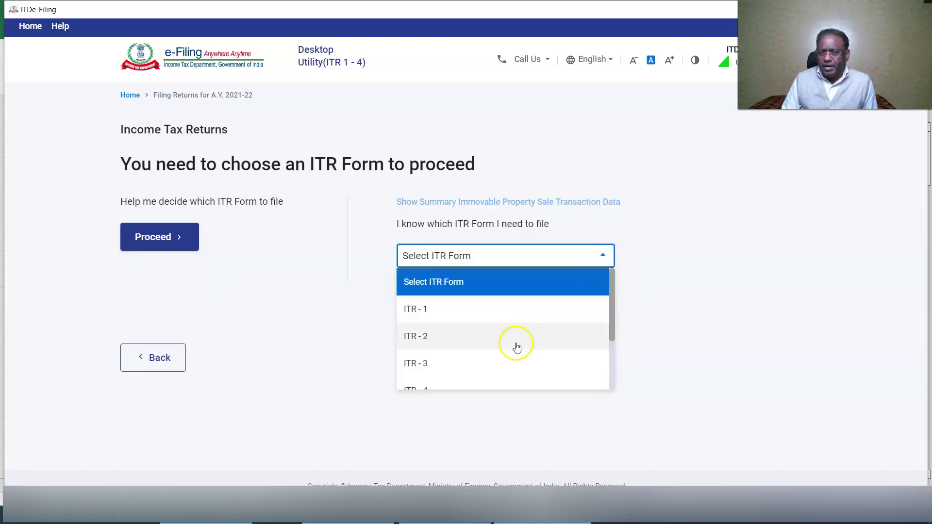
left_click(493, 362)
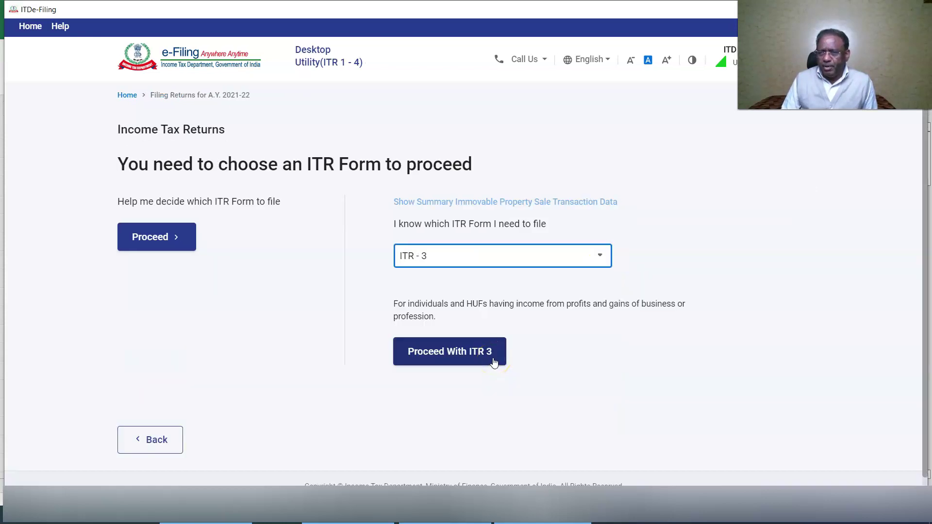
left_click(494, 362)
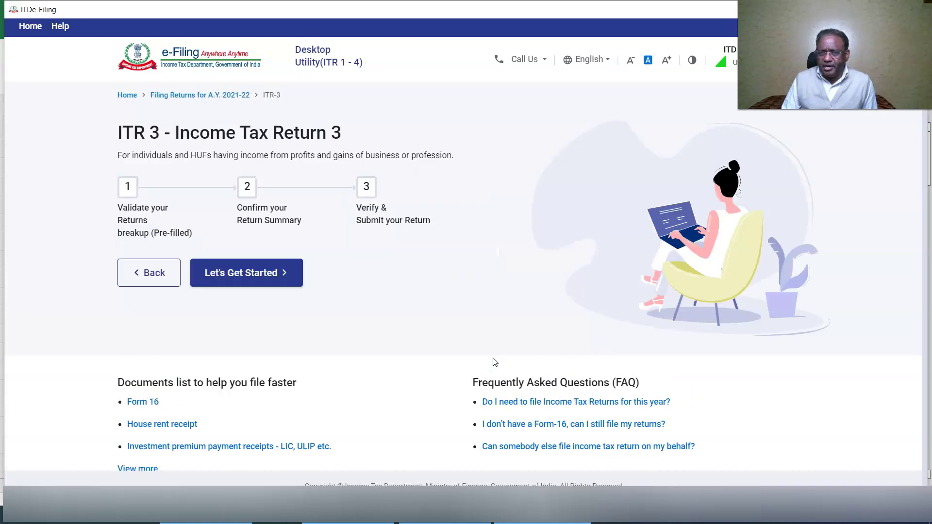
left_click(270, 273)
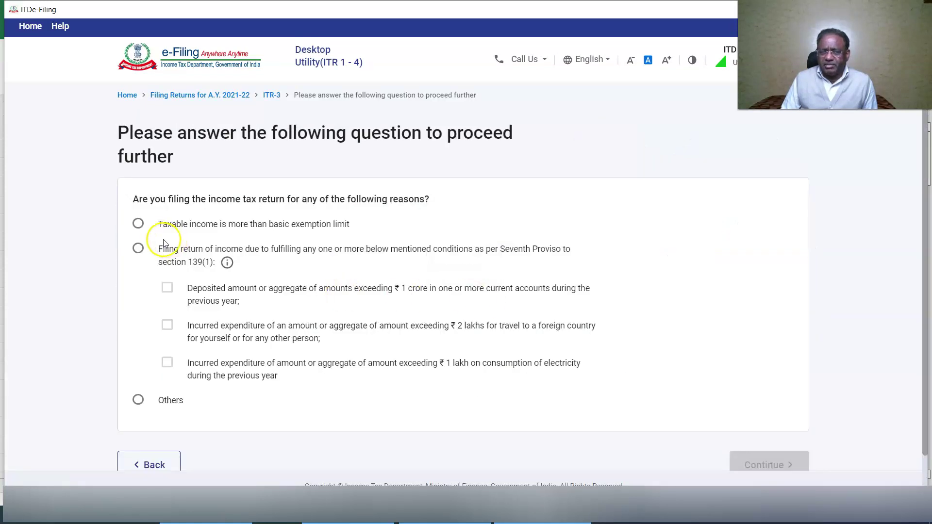
left_click(137, 224)
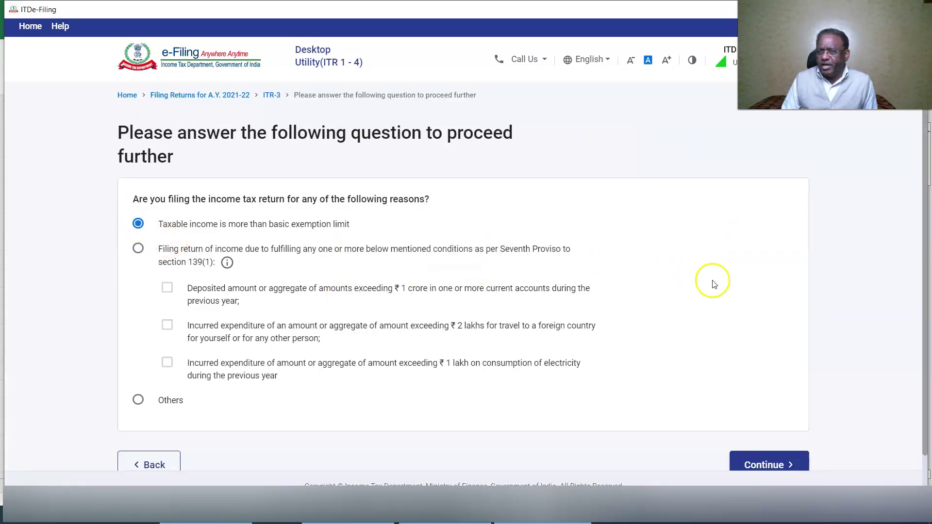
left_click(765, 465)
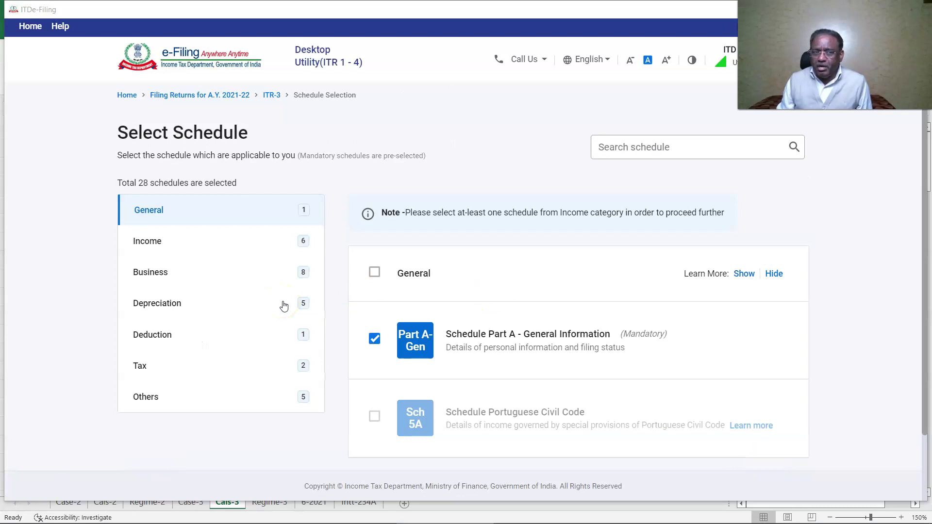
left_click(165, 211)
left_click(375, 359)
scroll(354, 333, "down", 3)
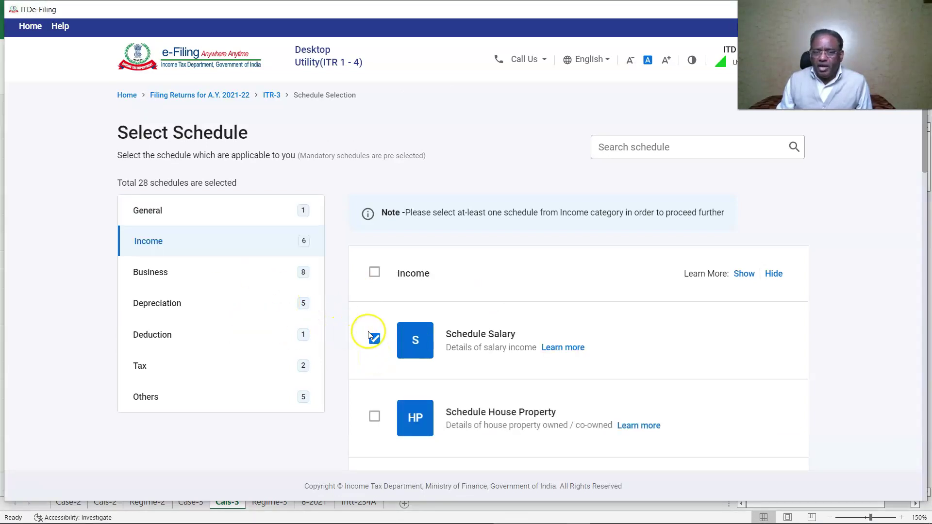
left_click(374, 273)
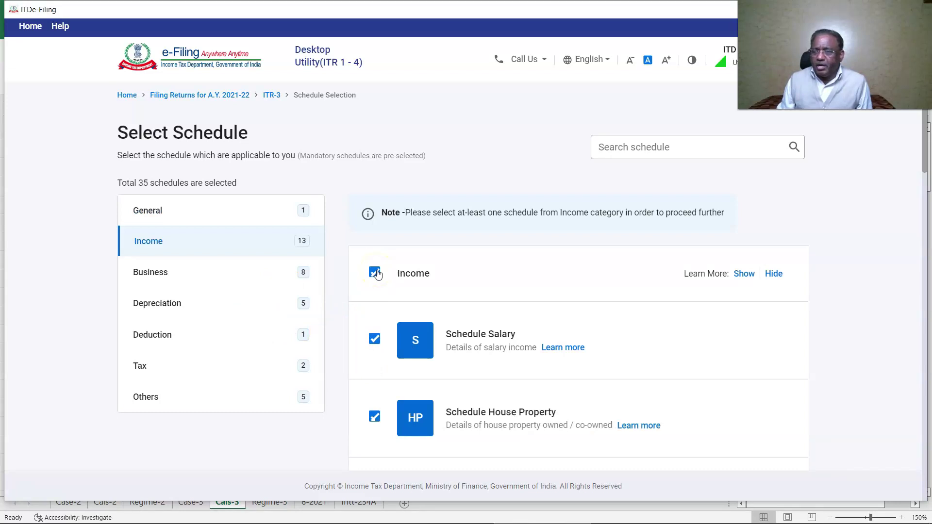
left_click(374, 272)
scroll(366, 341, "down", 1)
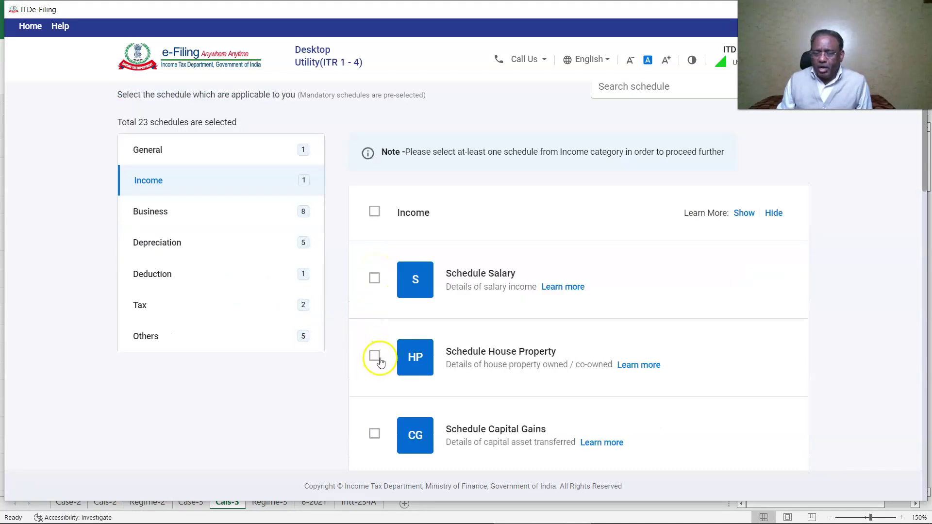
left_click(375, 355)
scroll(390, 359, "down", 3)
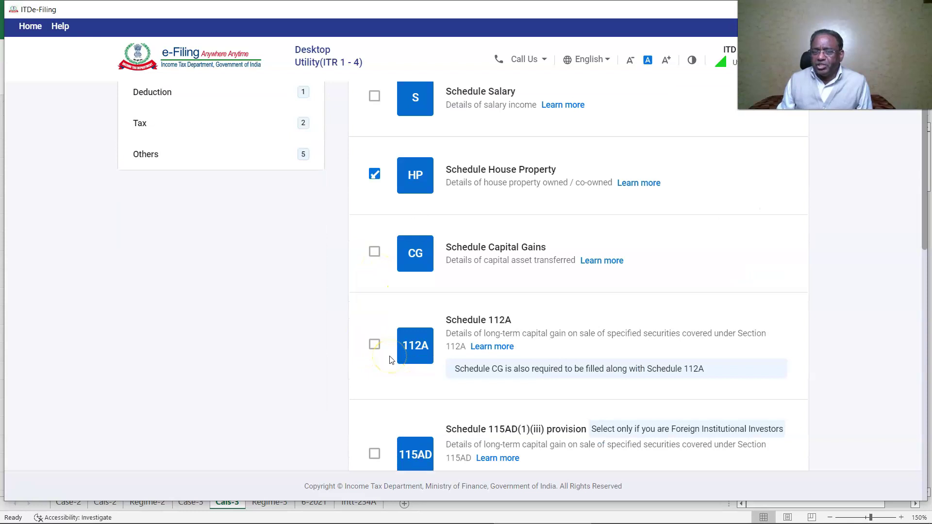
scroll(390, 359, "down", 3)
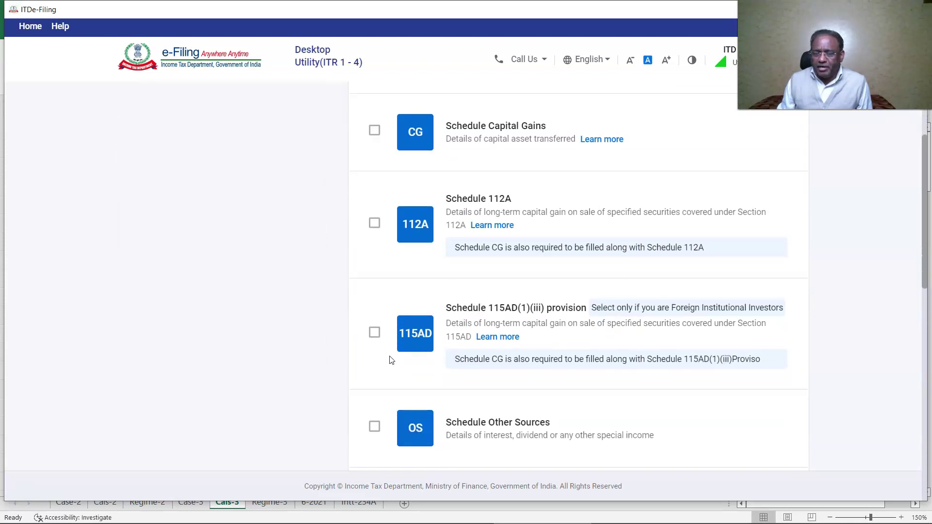
left_click(375, 367)
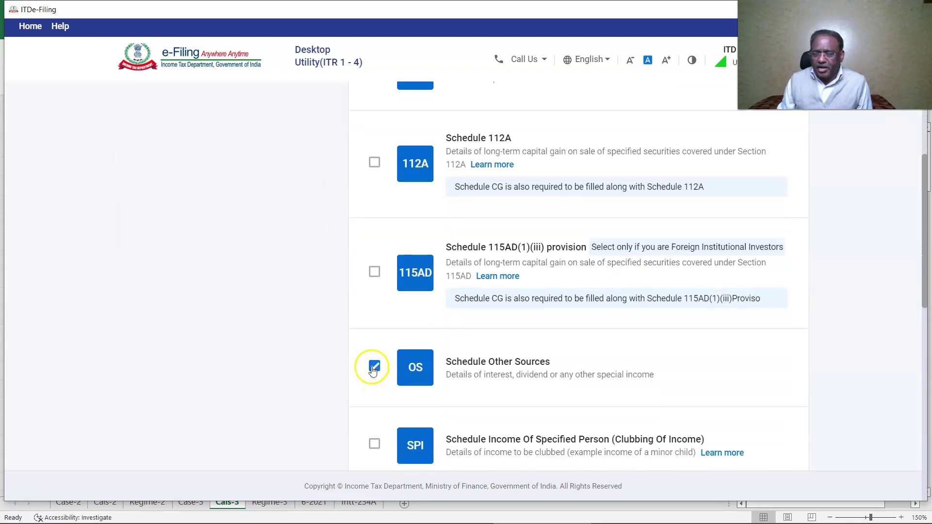
scroll(558, 398, "down", 2)
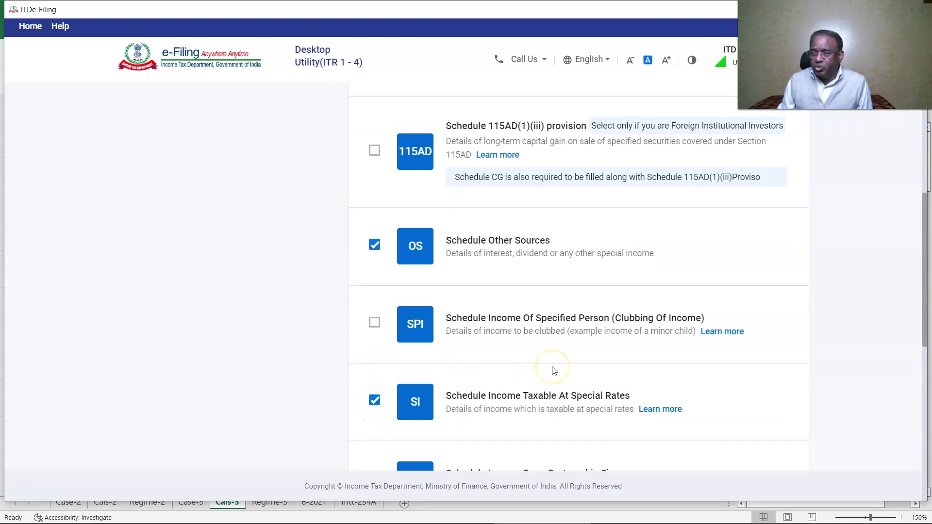
scroll(554, 371, "down", 1)
scroll(550, 370, "down", 3)
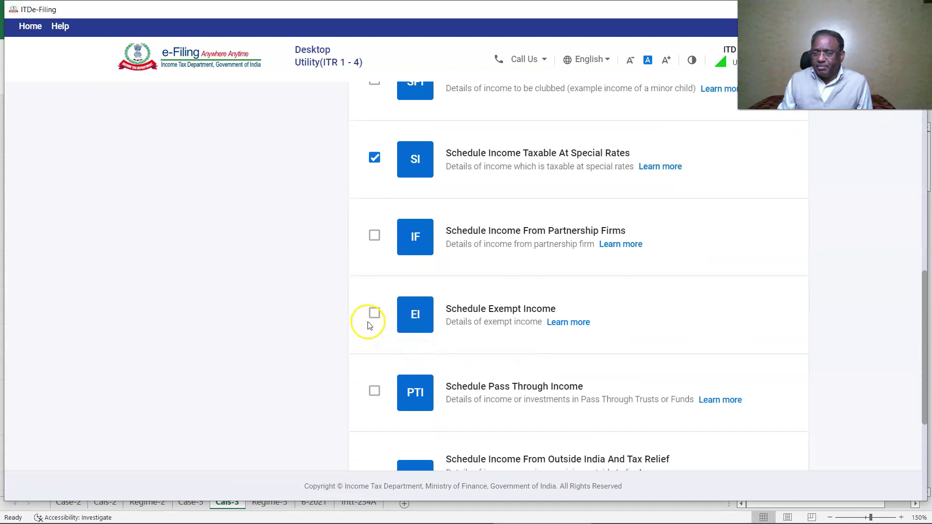
left_click(375, 313)
scroll(407, 337, "up", 4)
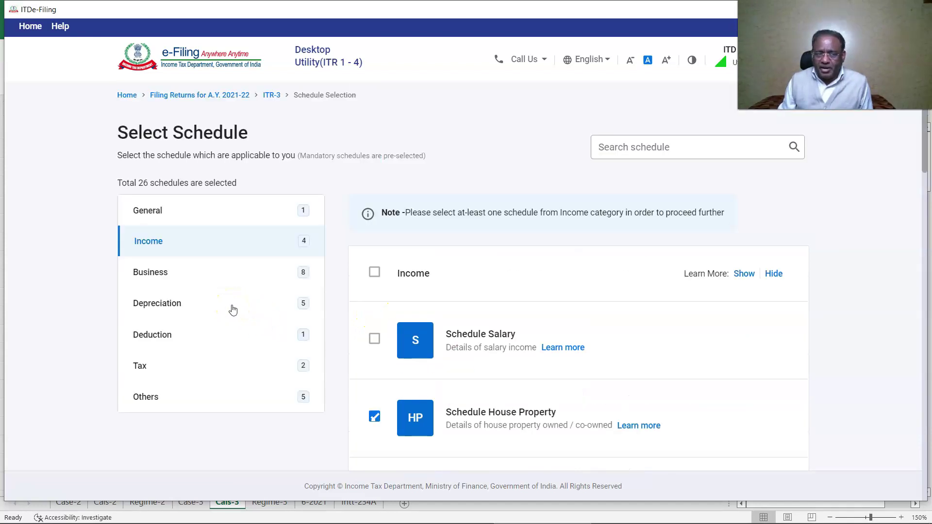
left_click(189, 284)
left_click(374, 272)
left_click(374, 273)
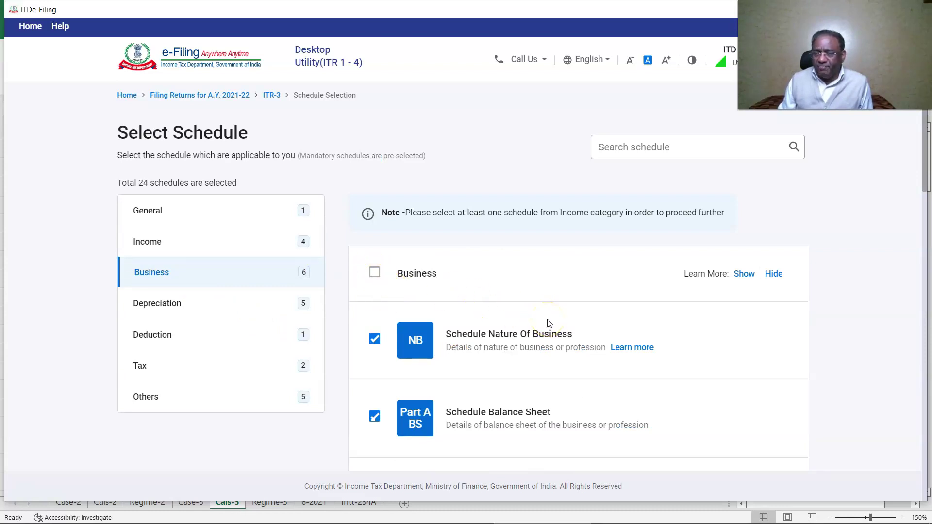
scroll(548, 323, "down", 10)
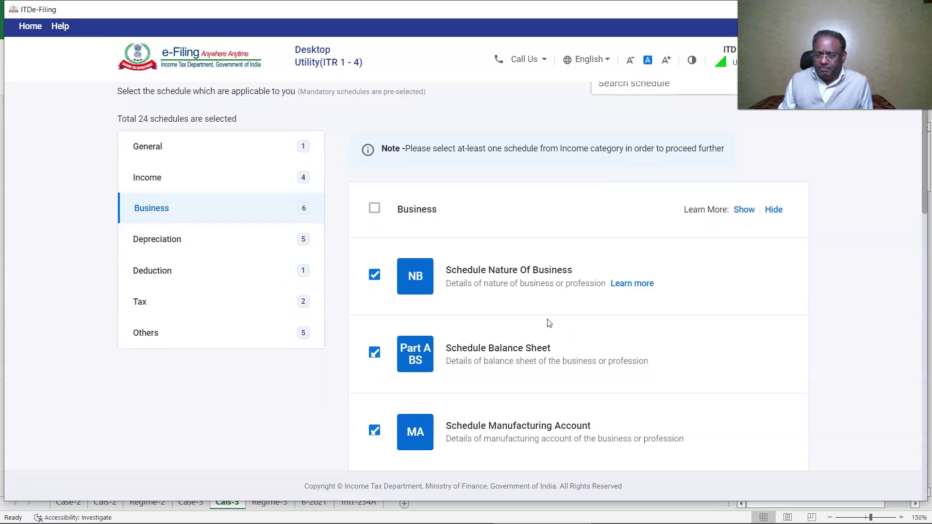
left_click(528, 323)
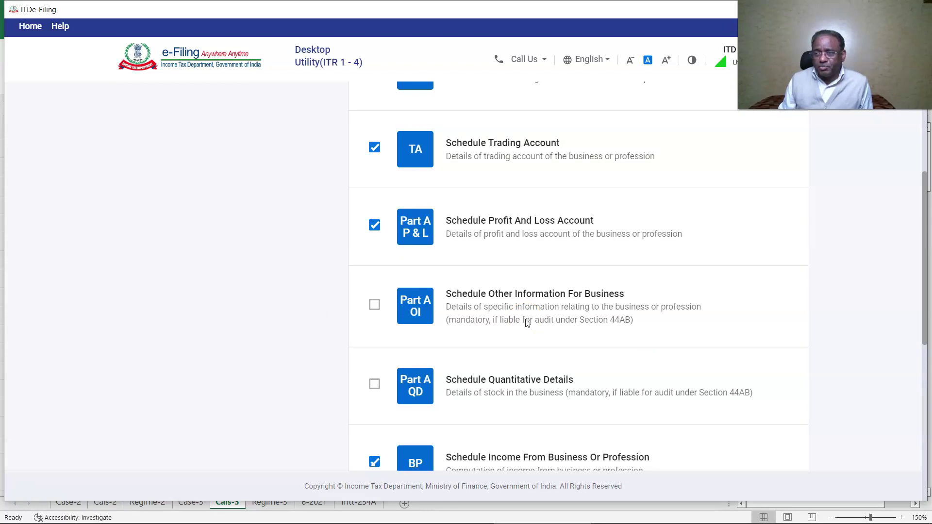
scroll(524, 322, "up", 10)
left_click(271, 305)
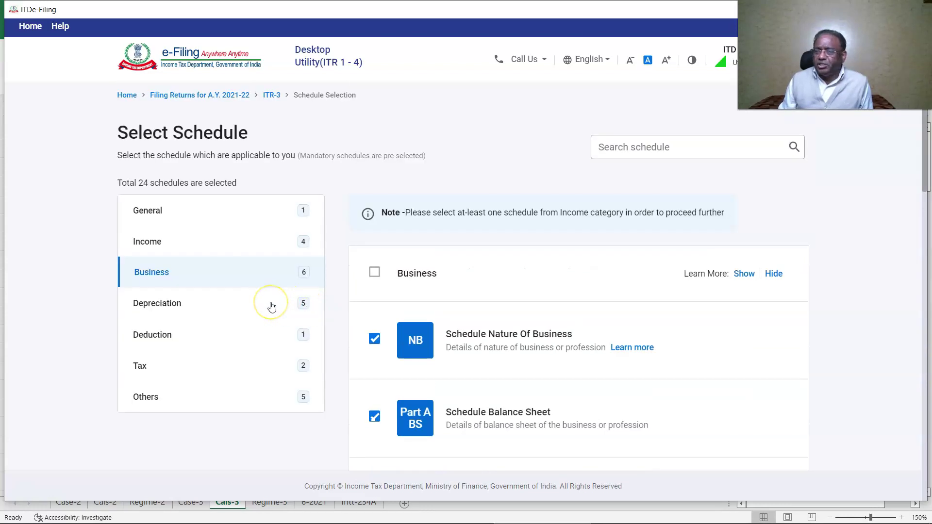
- Under Depreciation, drop DPM and select the DOA, DEP and DCG schedules
left_click(213, 308)
left_click(374, 275)
left_click(374, 225)
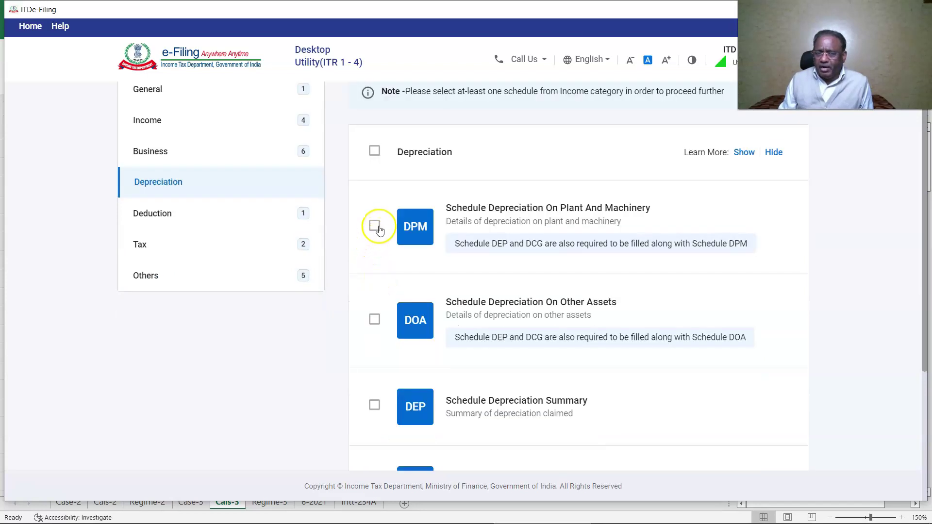
left_click(375, 321)
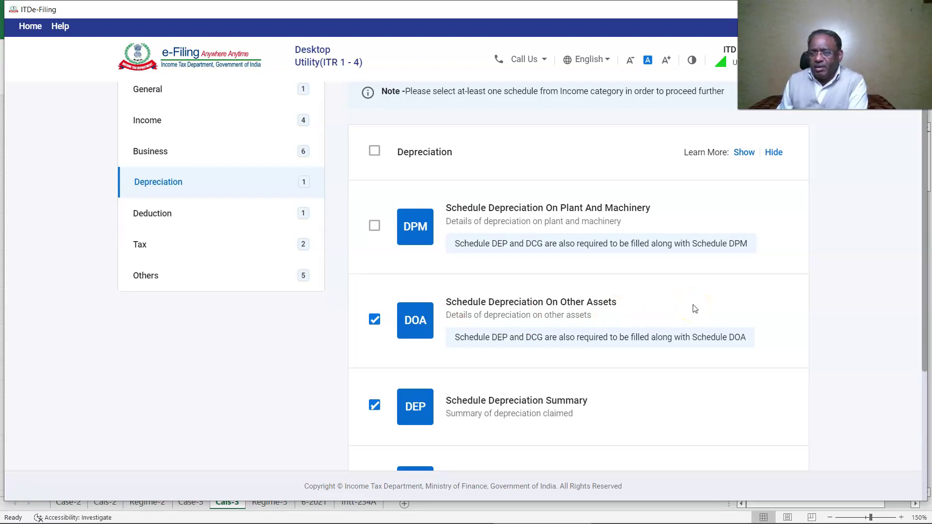
scroll(694, 308, "down", 1)
left_click(430, 411)
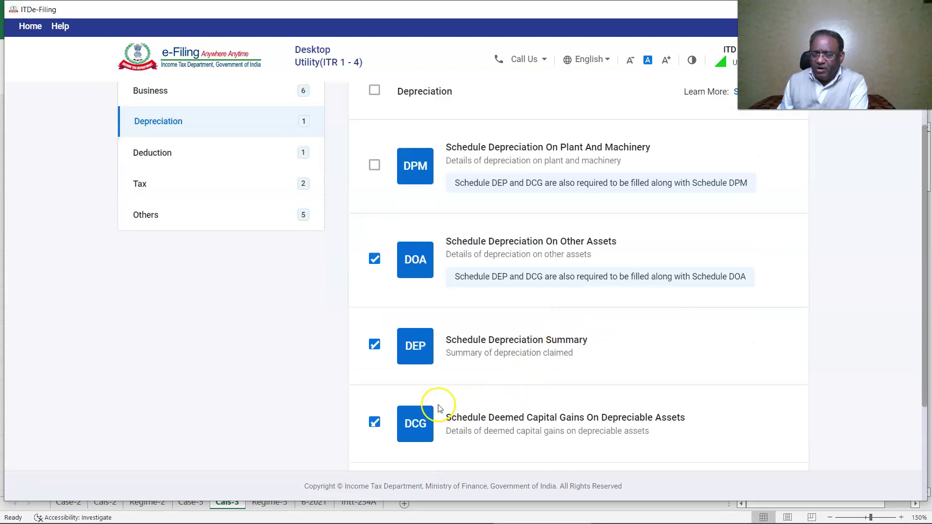
- Select the Section 80D schedule under Deduction
left_click(152, 277)
scroll(468, 295, "down", 5)
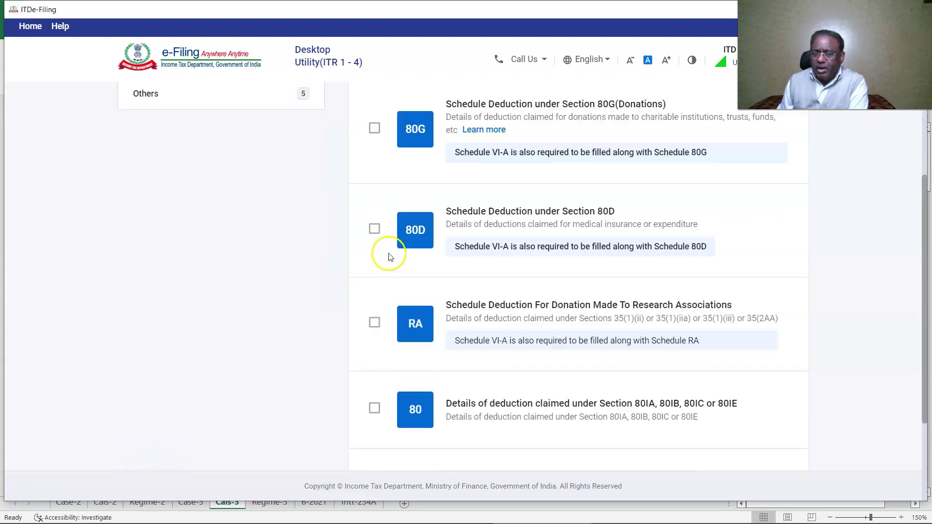
left_click(374, 230)
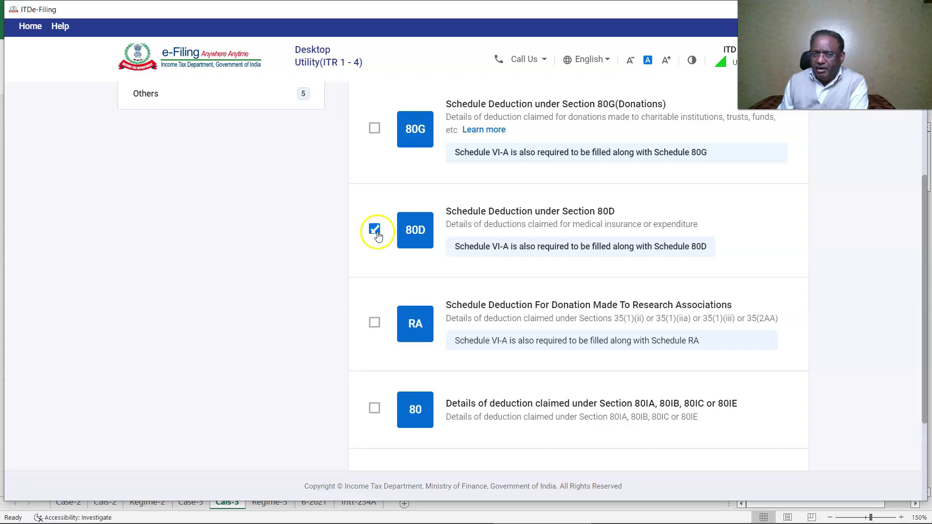
scroll(374, 232, "down", 3)
- Select the IT tax payments schedule under Tax and finish schedule selection
key("Return")
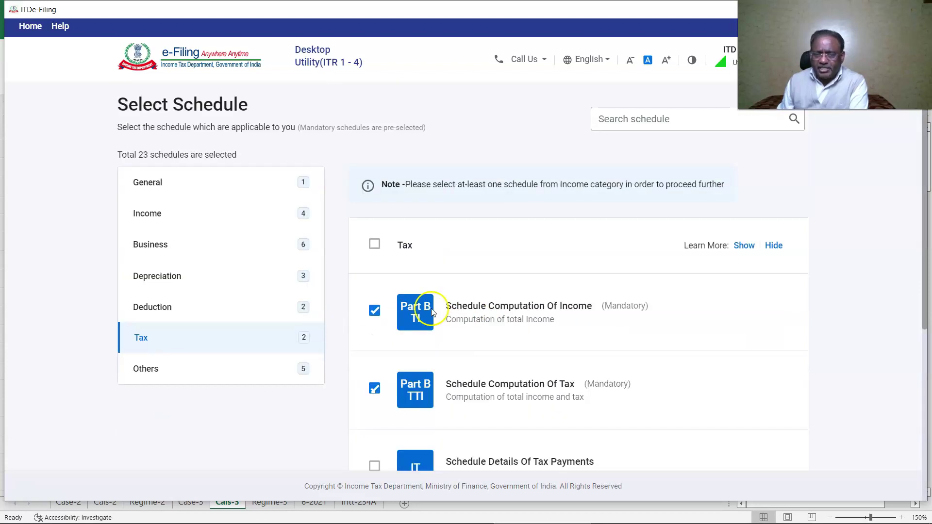
scroll(570, 301, "down", 2)
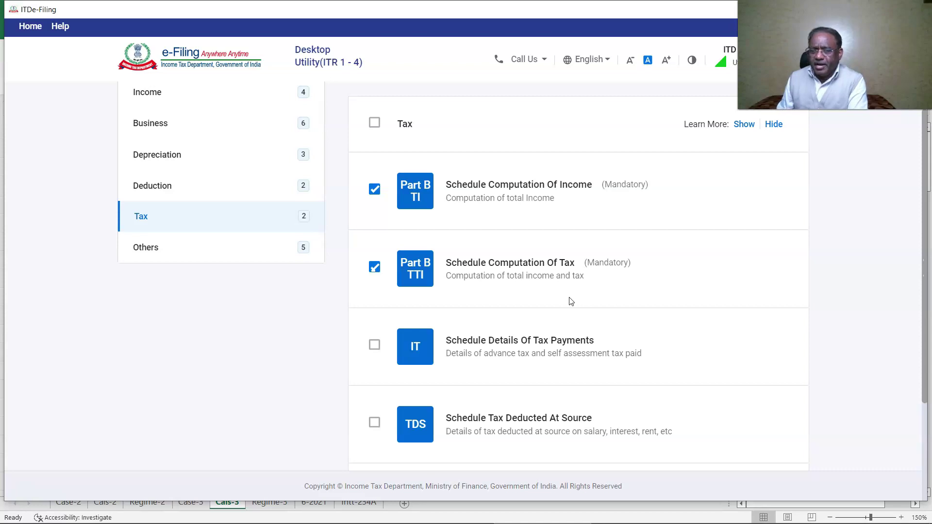
left_click(378, 344)
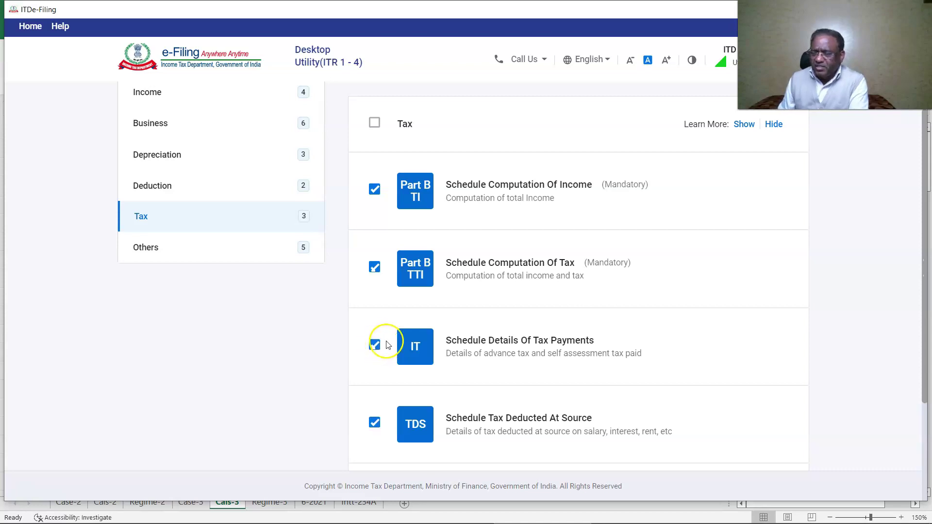
scroll(612, 299, "down", 10)
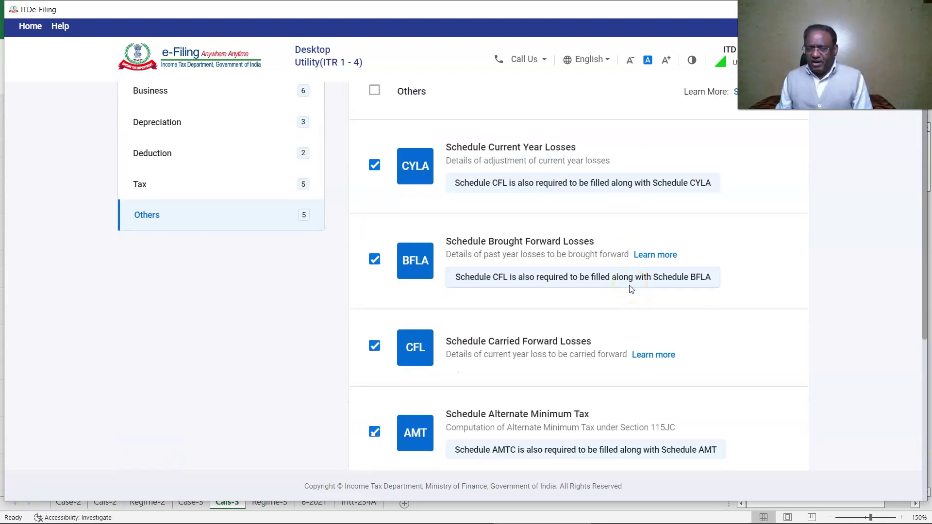
scroll(631, 289, "down", 3)
scroll(631, 289, "down", 3)
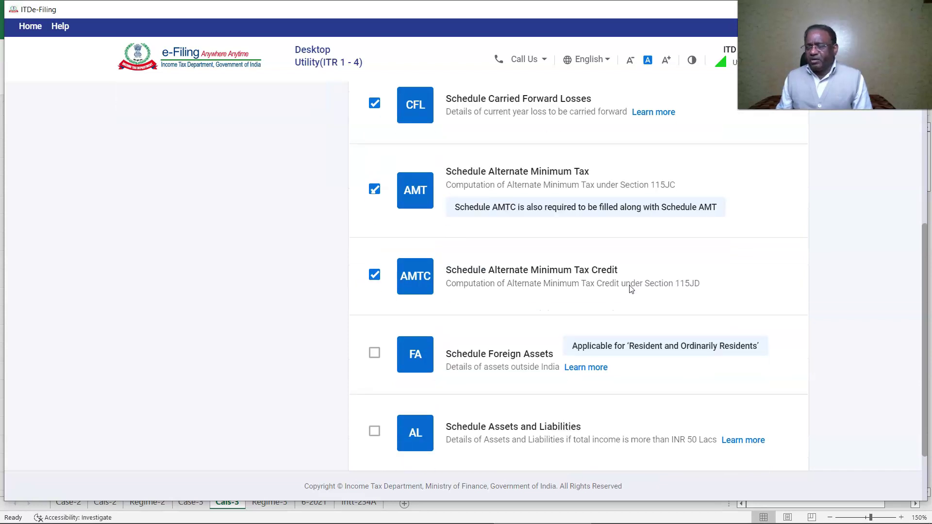
scroll(631, 289, "down", 2)
left_click(781, 414)
left_click(585, 337)
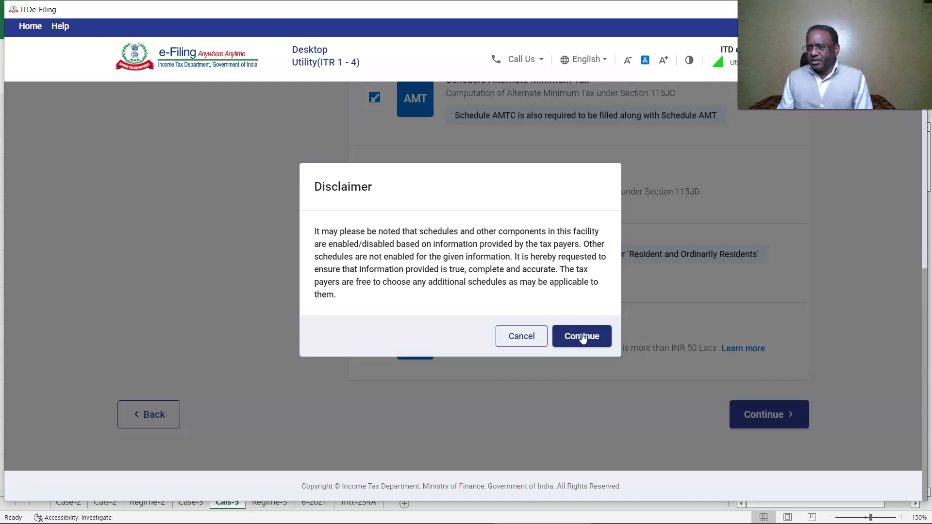
- Accept the schedule disclaimer and proceed to the schedule questions
left_click(581, 338)
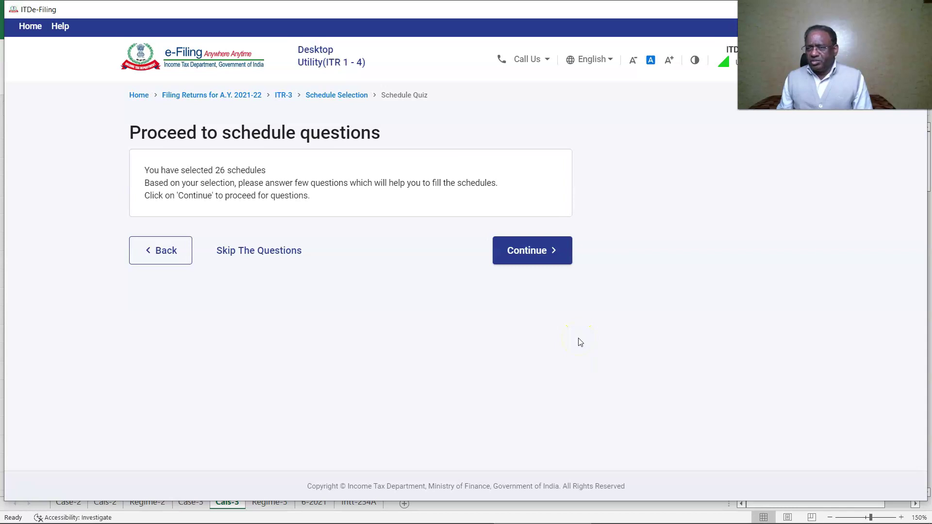
left_click(544, 257)
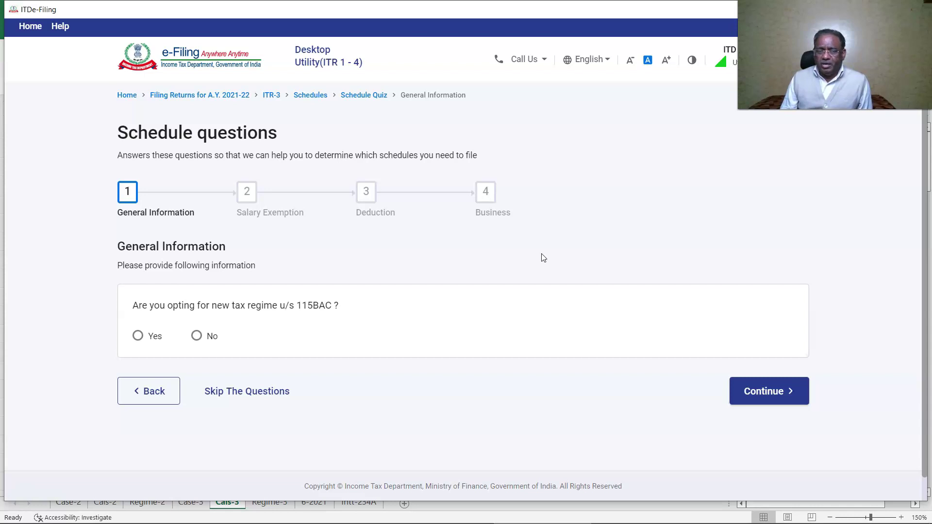
- Opt out of the new tax regime; answer No to donation and 80GG deductions, Yes to 80C
left_click(196, 335)
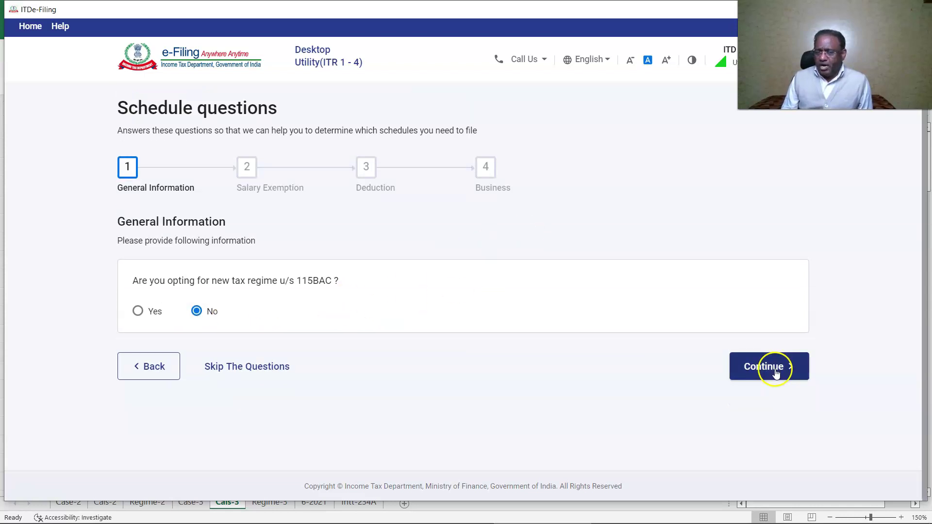
left_click(768, 366)
left_click(769, 252)
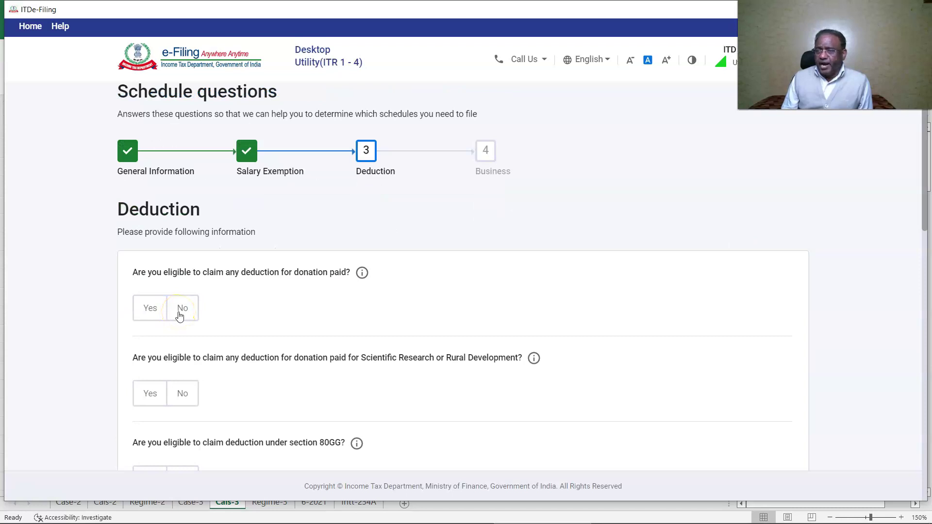
left_click(180, 314)
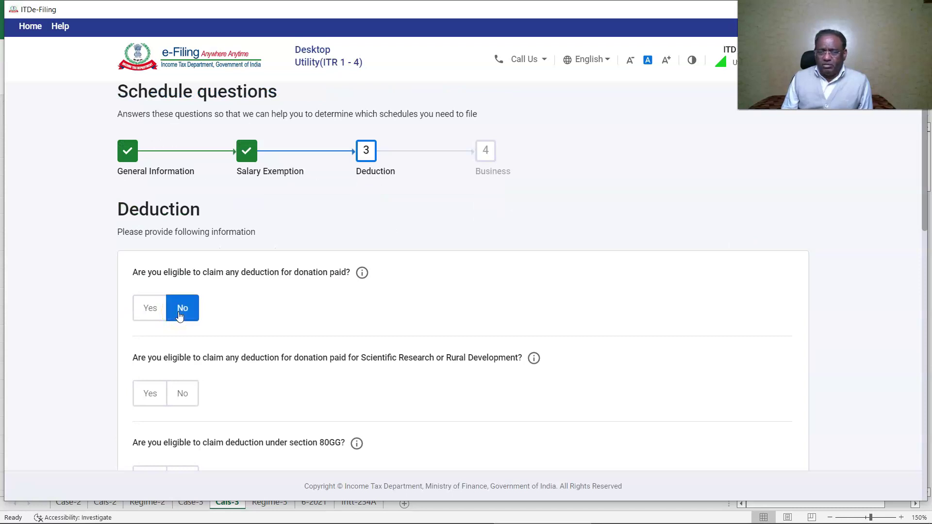
left_click(179, 397)
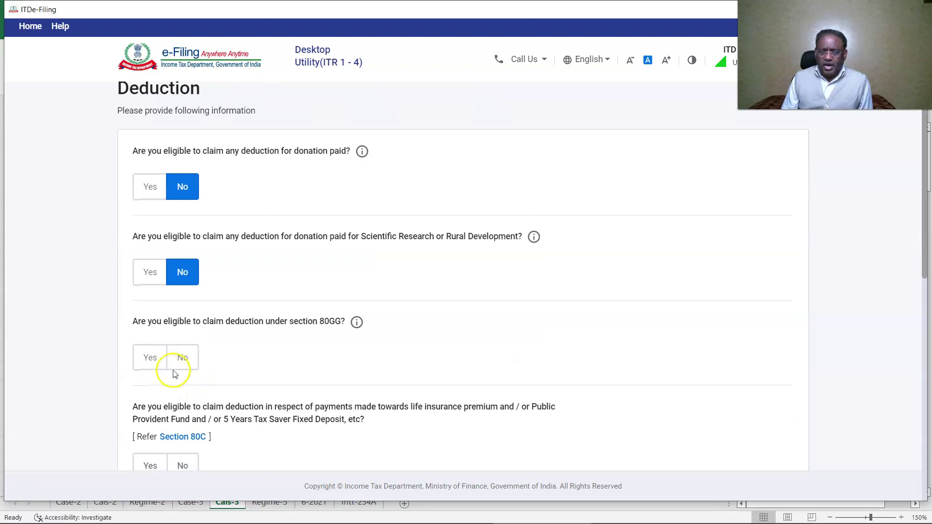
left_click(179, 363)
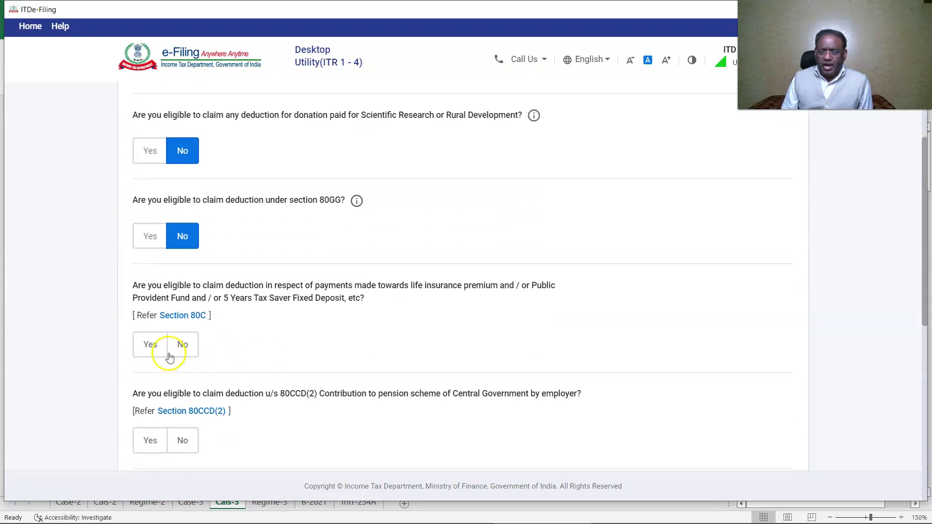
left_click(151, 347)
left_click(191, 399)
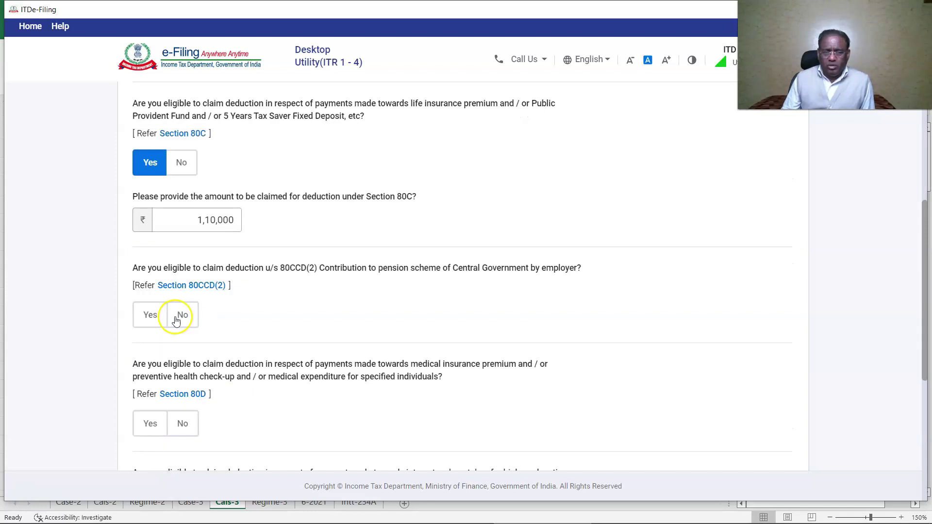
- Answer No to 80CCD(2) and 80E, Yes to 80D and to claiming other deductions
left_click(183, 315)
left_click(151, 423)
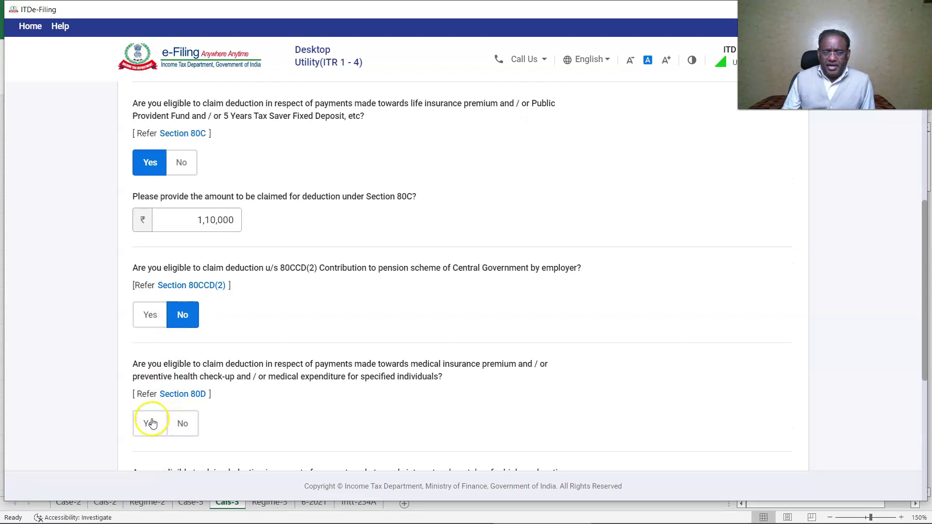
scroll(183, 395, "down", 3)
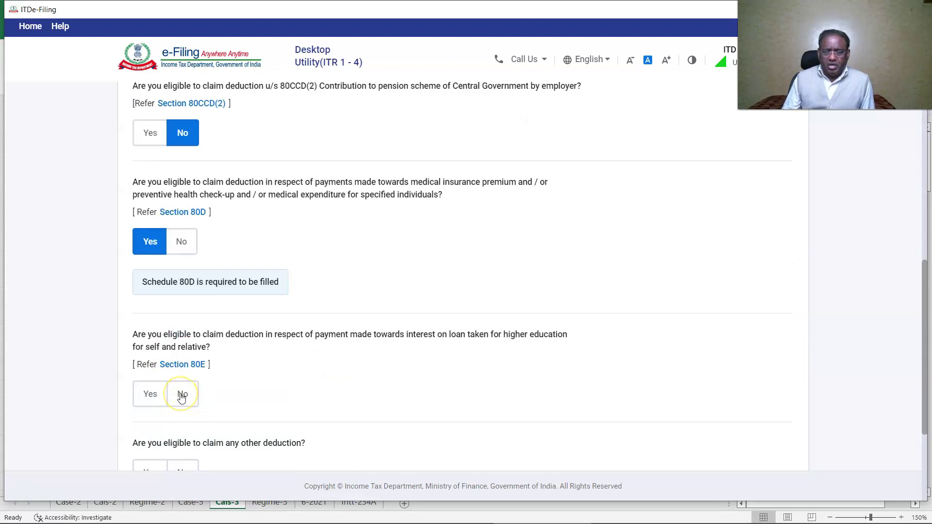
left_click(182, 395)
scroll(180, 396, "down", 2)
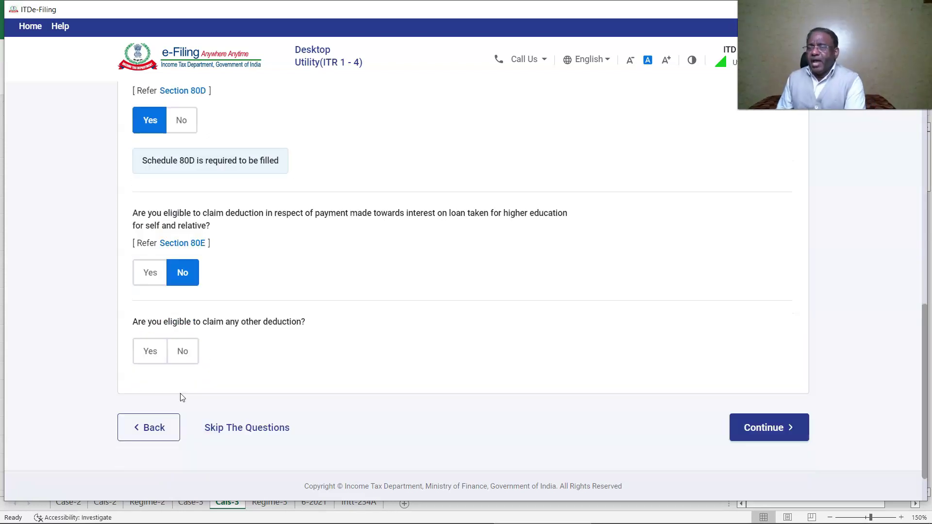
left_click(150, 350)
scroll(306, 356, "down", 4)
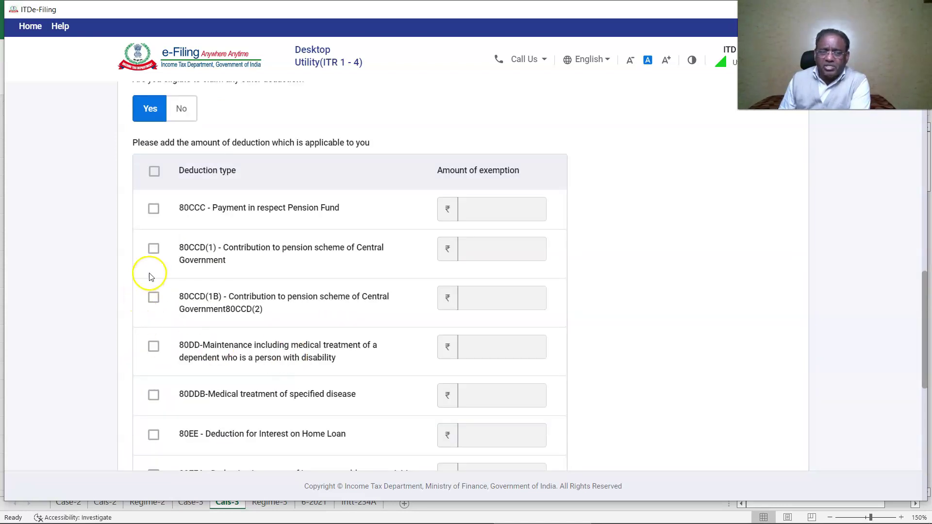
- Claim 50,000 under 80CCD(1B) and 50,000 under 80CCD(1), then continue
left_click(153, 297)
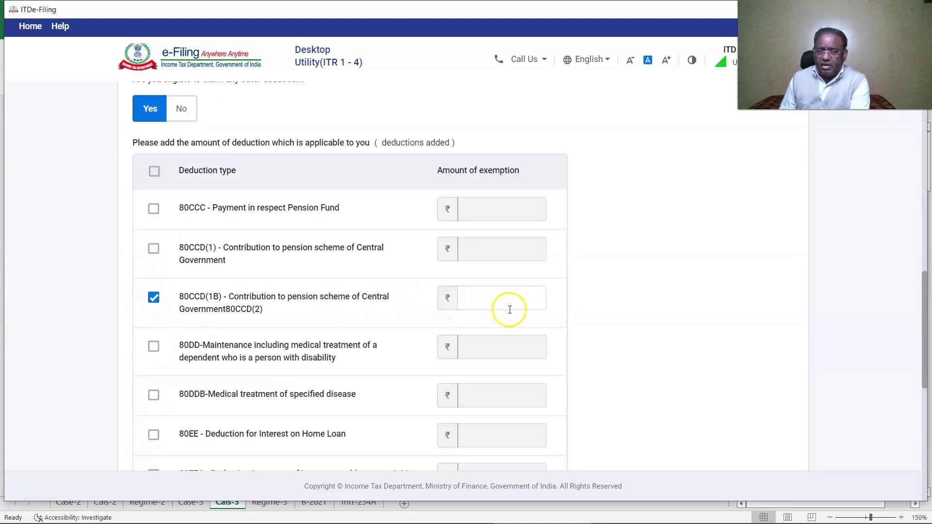
type("500000")
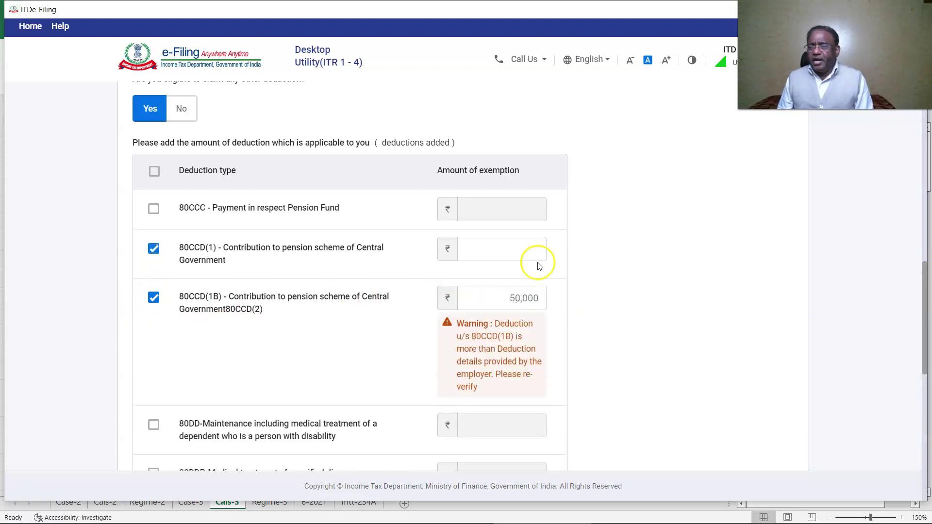
left_click(532, 256)
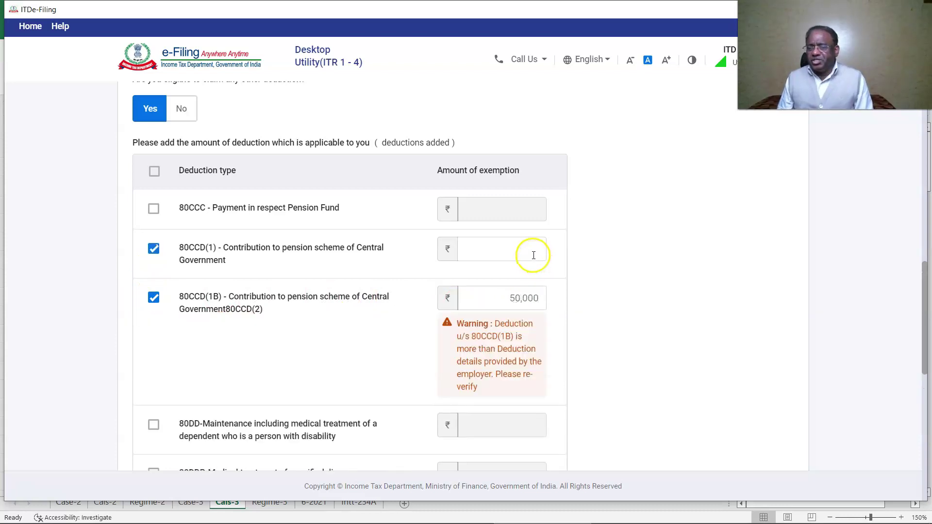
type("500")
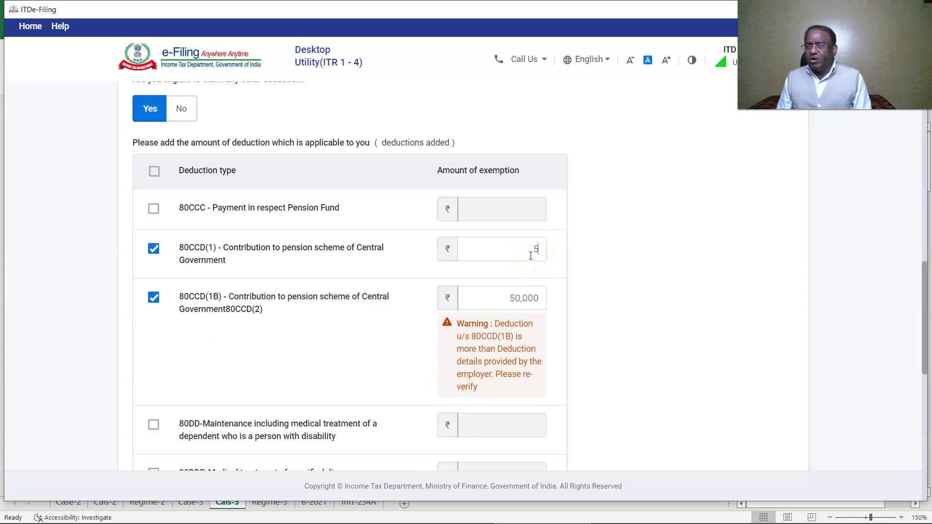
type("00")
scroll(548, 286, "down", 7)
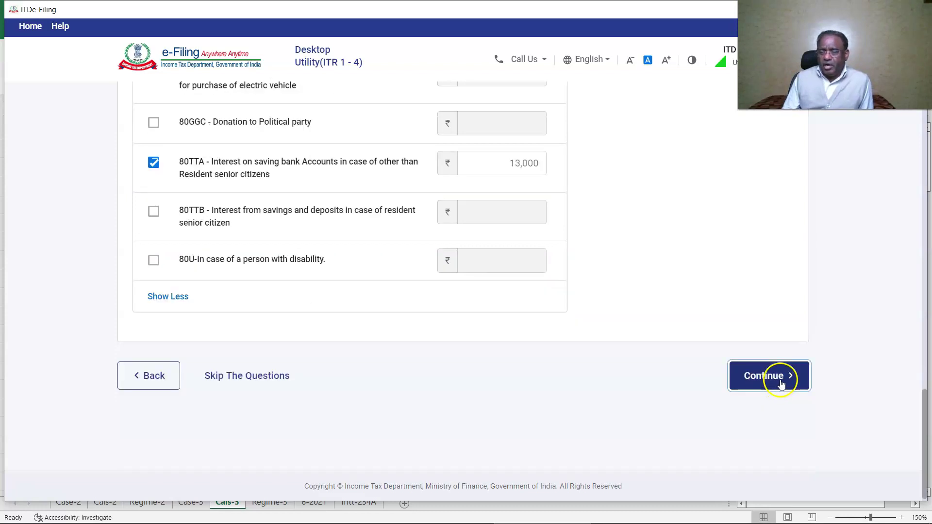
left_click(768, 377)
- Decline presumptive taxation under 44AD, 44ADA and 44AE and the Section 35AD claim
left_click(184, 383)
scroll(187, 377, "down", 2)
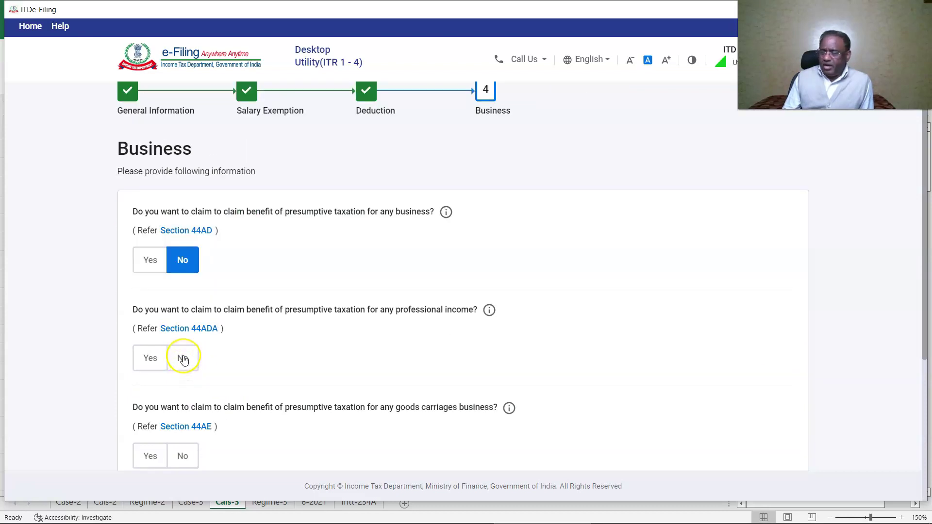
left_click(182, 358)
left_click(183, 455)
scroll(394, 401, "down", 2)
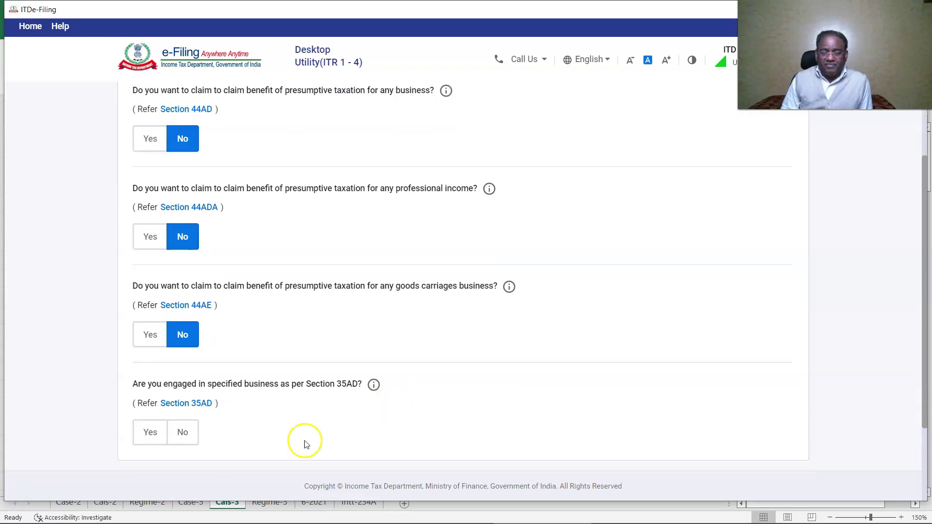
left_click(182, 432)
scroll(415, 403, "down", 2)
left_click(767, 372)
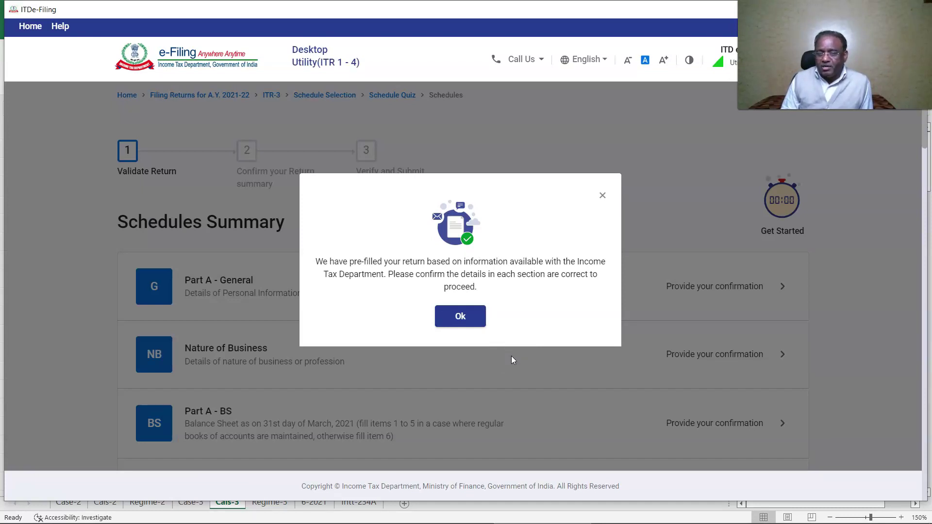
- Dismiss the pre-filled notice and open the Part A – General Information contact details
left_click(467, 320)
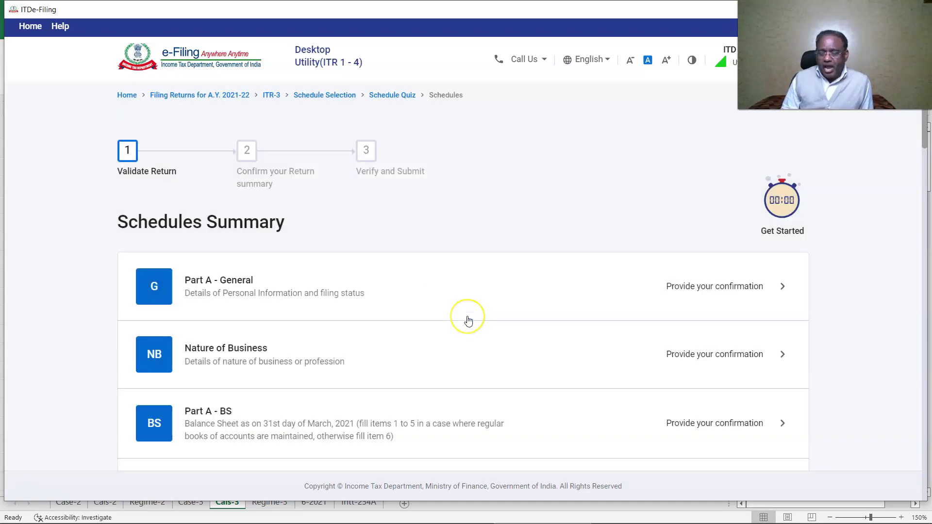
left_click(164, 307)
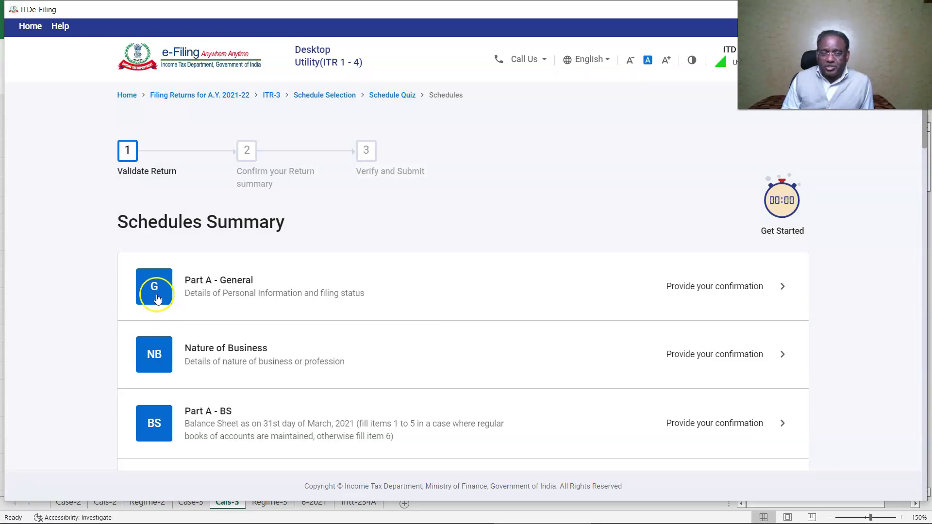
left_click(154, 291)
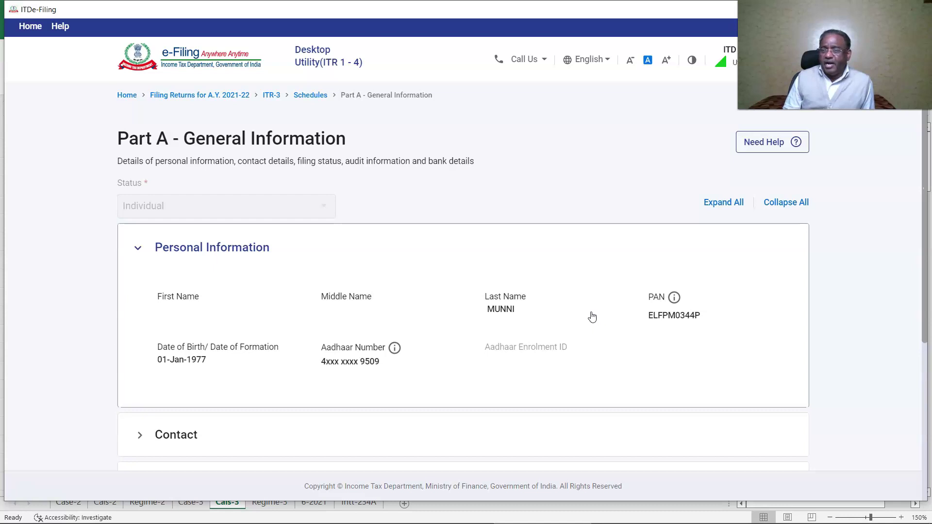
scroll(175, 317, "down", 3)
- Remove the extra text from the Flat/Door/Block No. field and save the contact details
left_click(174, 315)
left_click(766, 181)
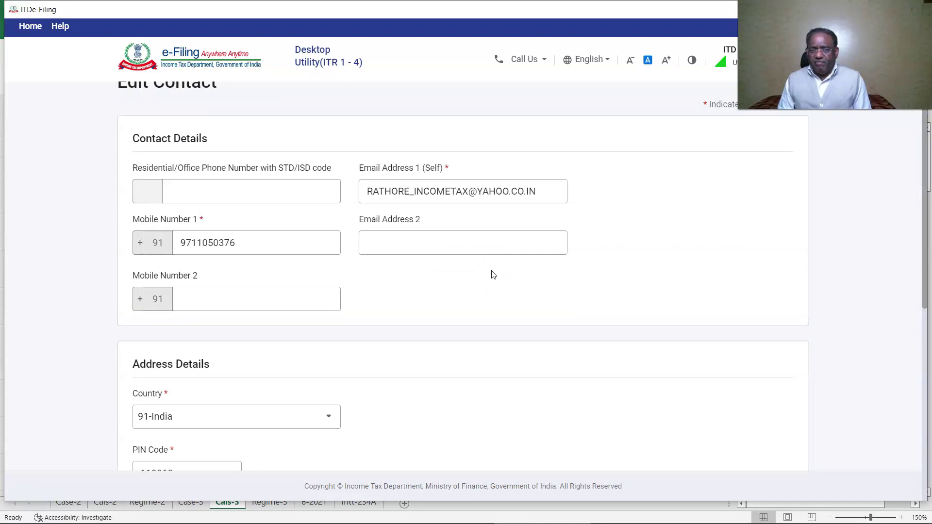
scroll(493, 275, "down", 3)
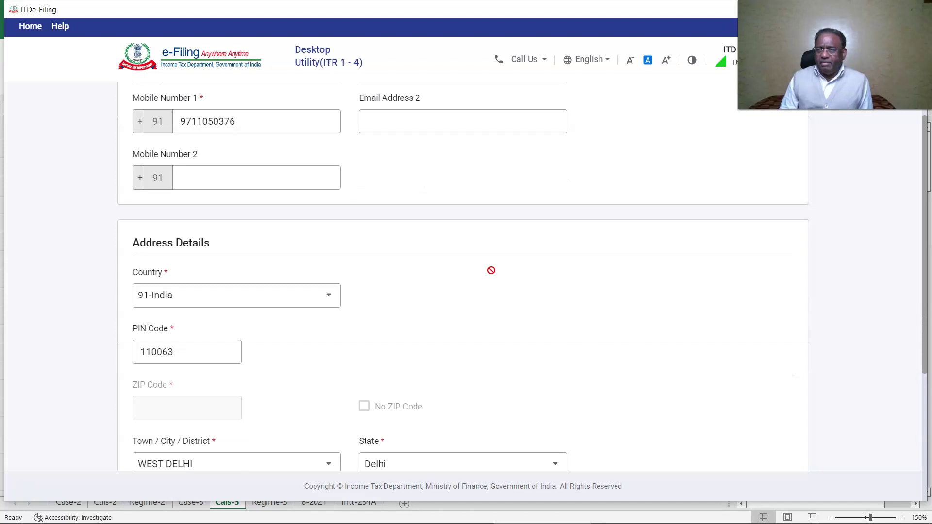
scroll(491, 270, "down", 3)
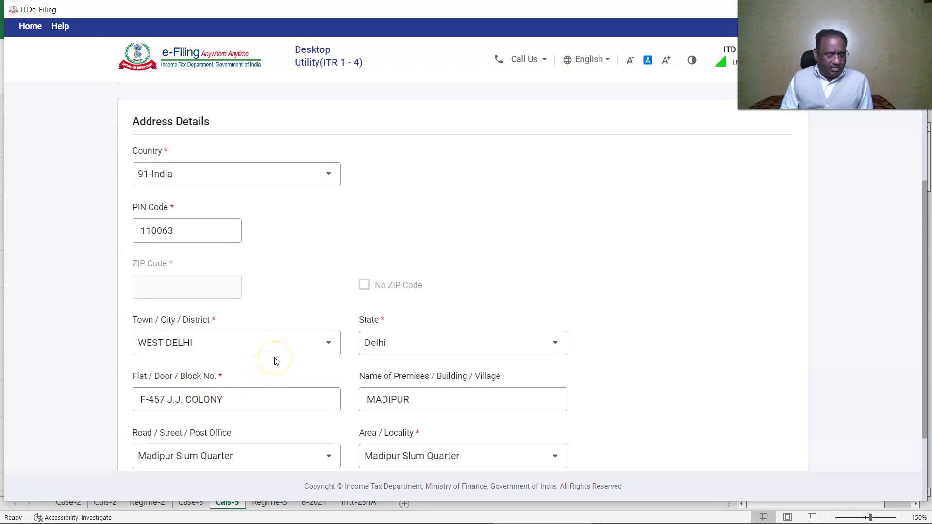
scroll(273, 357, "down", 3)
left_click(244, 282)
key("BackSpace")
key("BackSpace")
key("BackSpace")
key("BackSpace")
key("BackSpace")
key("BackSpace")
key("BackSpace")
key("BackSpace")
key("BackSpace")
key("BackSpace")
key("BackSpace")
key("BackSpace")
left_click(778, 414)
- In the Filing Section, mark the return as belated, filed under section 139(4)
left_click(203, 313)
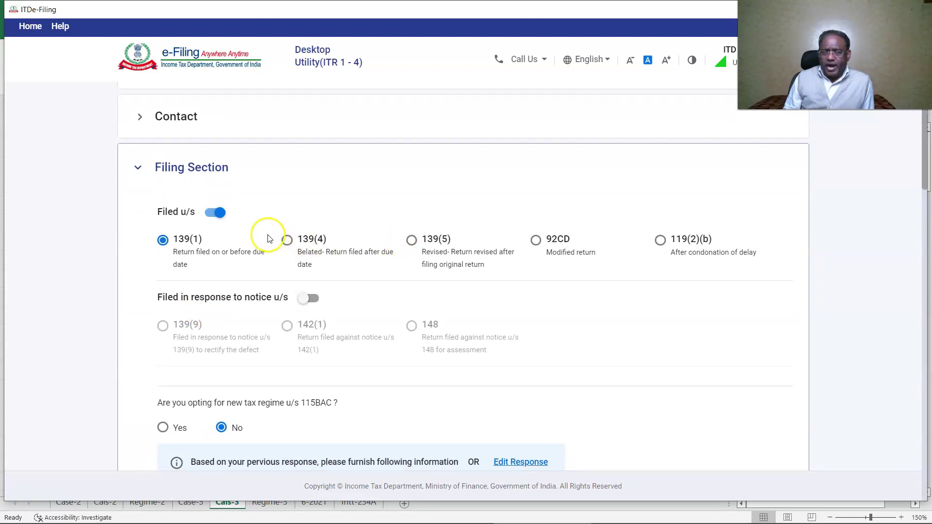
left_click(286, 240)
scroll(383, 290, "down", 2)
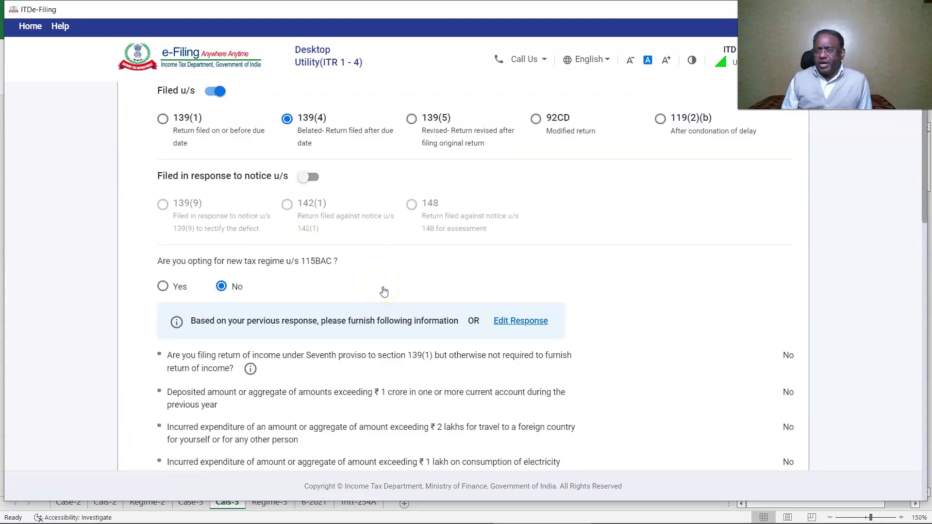
- Set the residential status condition to stay of 182 days or more in India
scroll(384, 290, "down", 6)
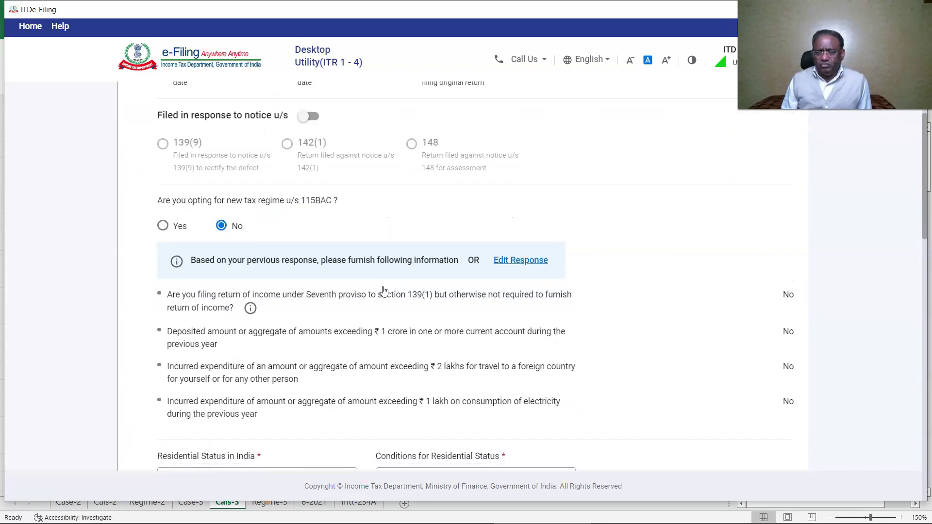
left_click(485, 176)
left_click(512, 240)
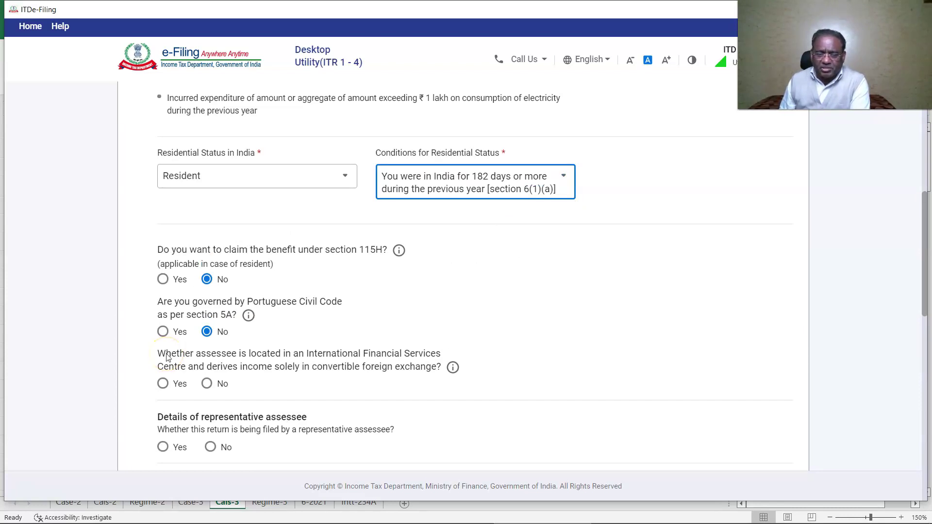
- Answer No to the IFSC, representative assessee, director, firm partner and unlisted shares questions, and save
left_click(207, 384)
scroll(204, 382, "down", 1)
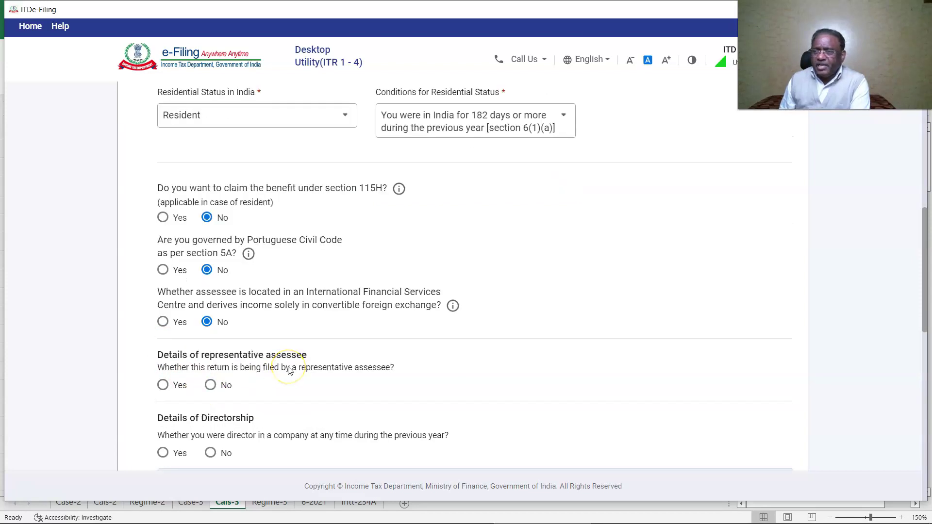
left_click(210, 385)
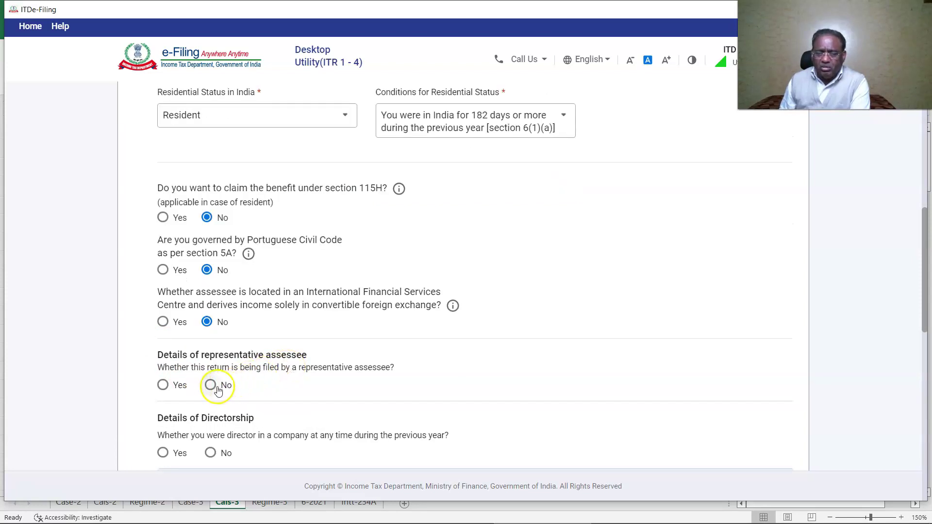
scroll(218, 383, "down", 1)
left_click(210, 392)
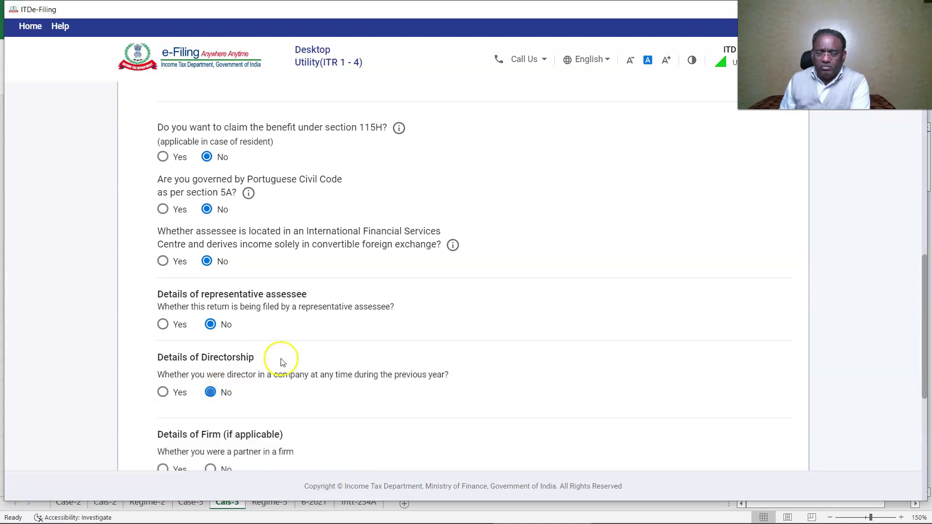
scroll(190, 306, "down", 3)
left_click(210, 288)
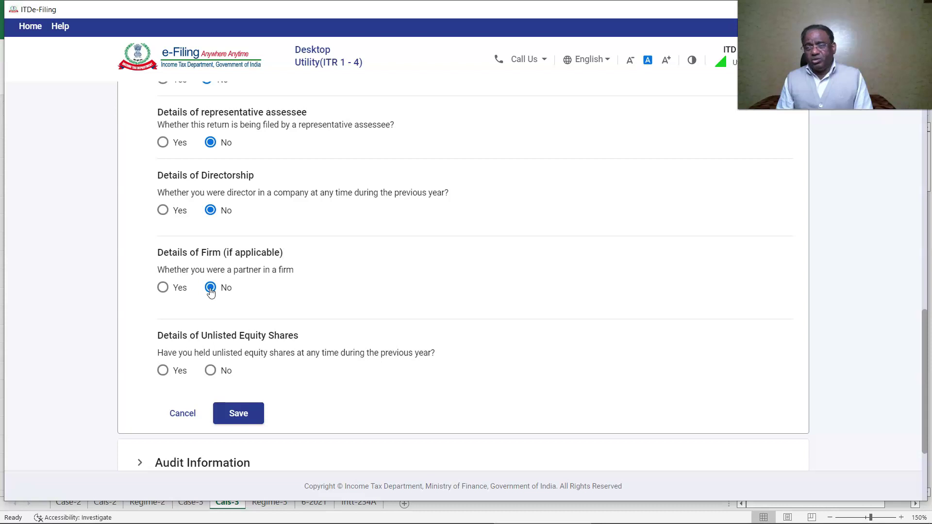
left_click(209, 370)
scroll(250, 371, "down", 2)
left_click(239, 292)
left_click(218, 302)
scroll(218, 305, "down", 3)
scroll(272, 346, "up", 5)
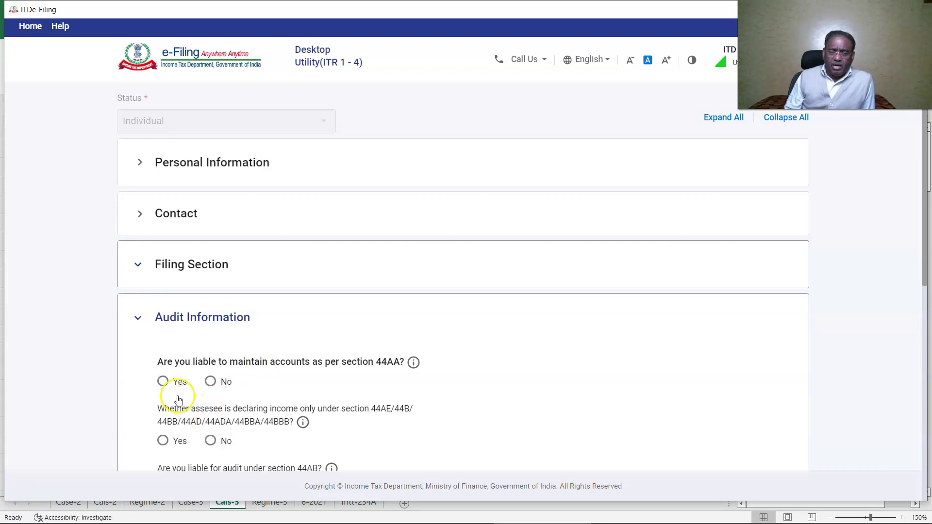
- Answer Yes to 44AA accounts and No to presumptive income, 1–10 crore turnover, 44AB and 92E audits, then save
left_click(163, 381)
scroll(441, 352, "down", 1)
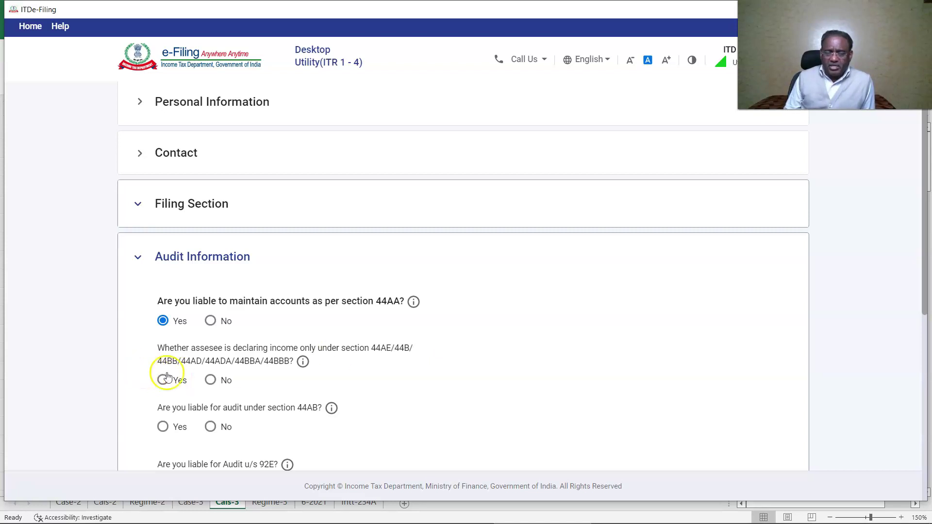
left_click(209, 380)
scroll(291, 379, "down", 1)
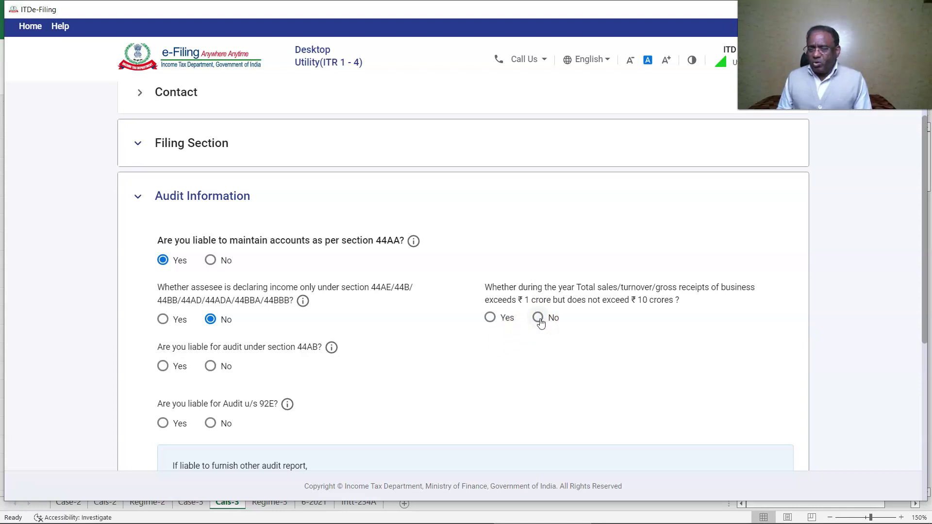
left_click(538, 322)
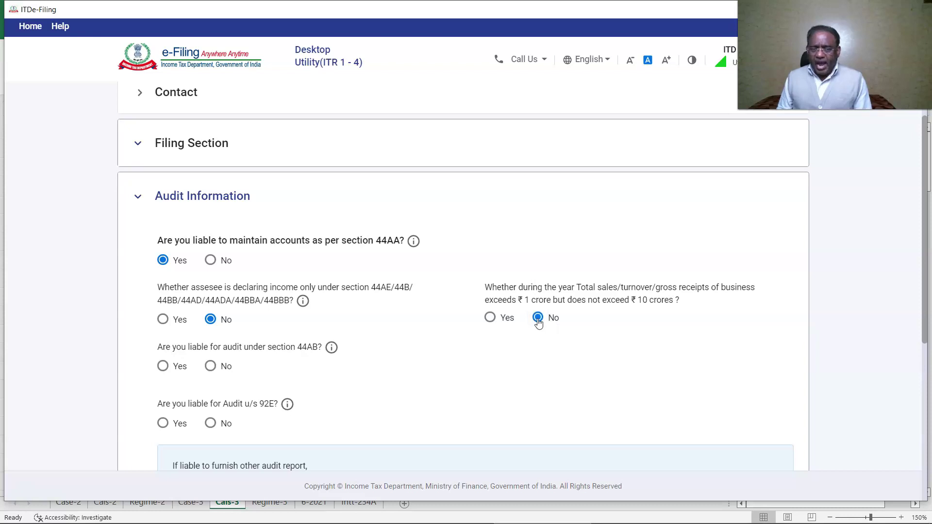
left_click(210, 366)
left_click(210, 424)
scroll(388, 383, "down", 2)
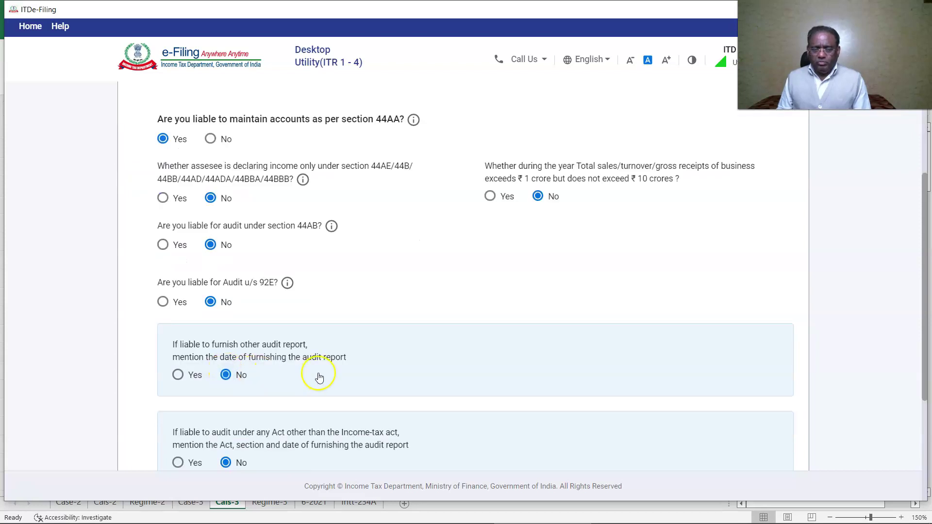
scroll(318, 377, "down", 1)
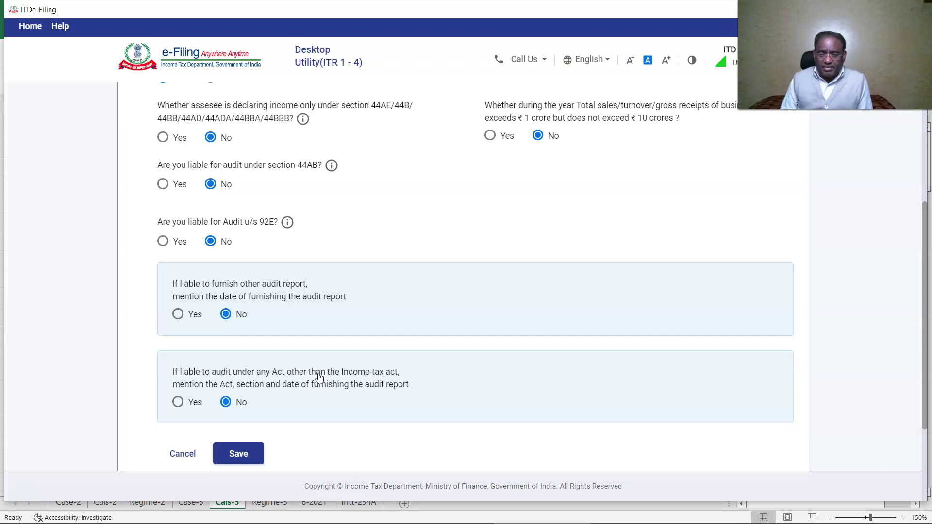
scroll(319, 377, "down", 1)
left_click(243, 395)
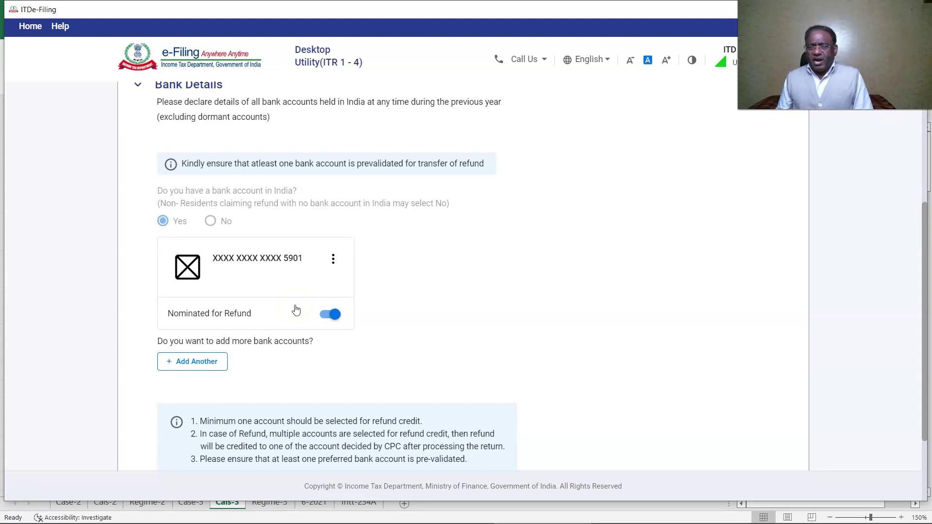
- Add a bank account with IFSC SBIN0006623 and its account number, nominated for refund credit
left_click(179, 364)
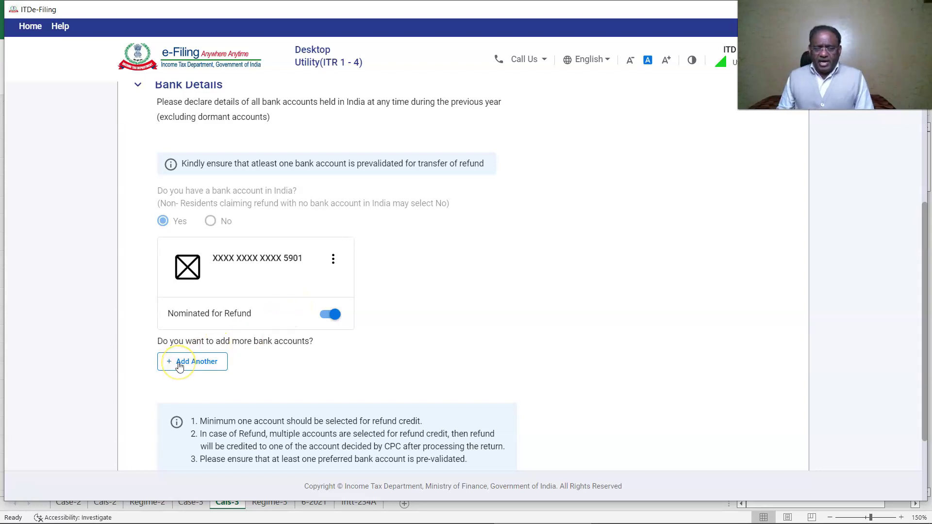
left_click(191, 271)
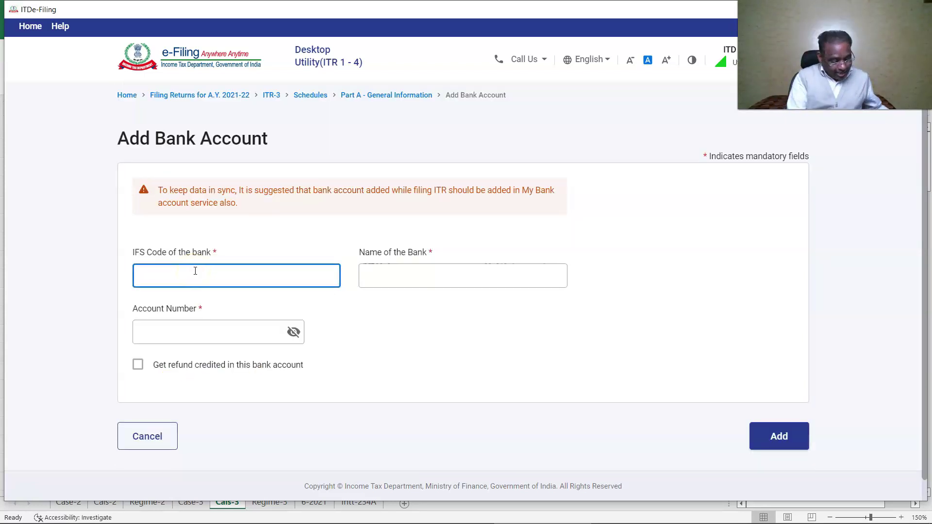
type("SB")
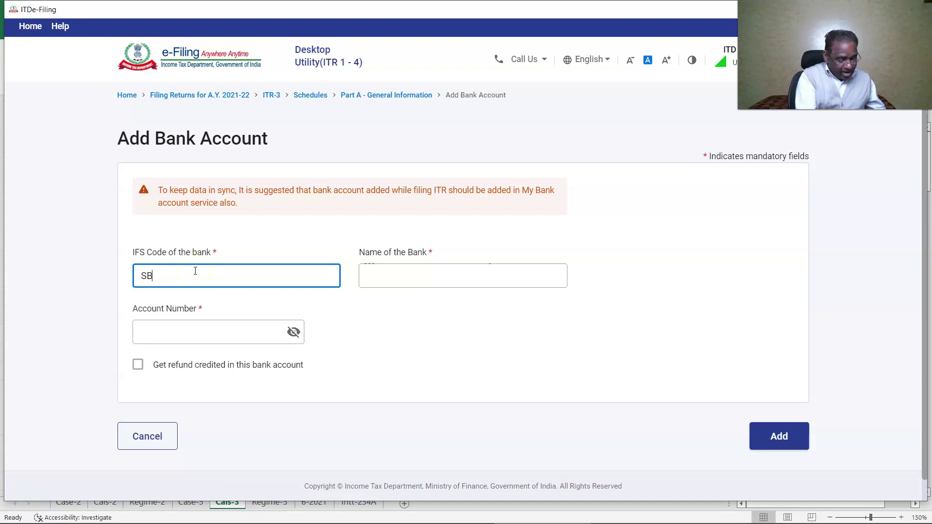
type("IN000")
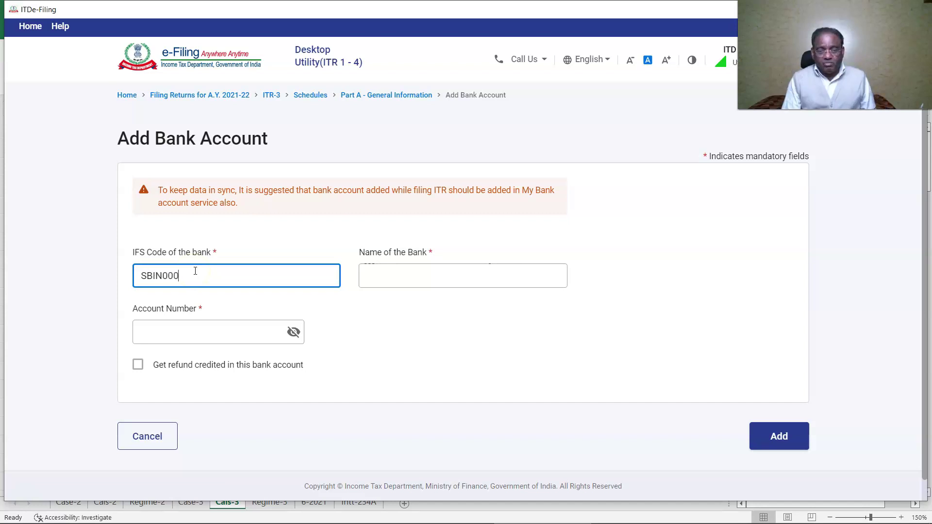
type("6623")
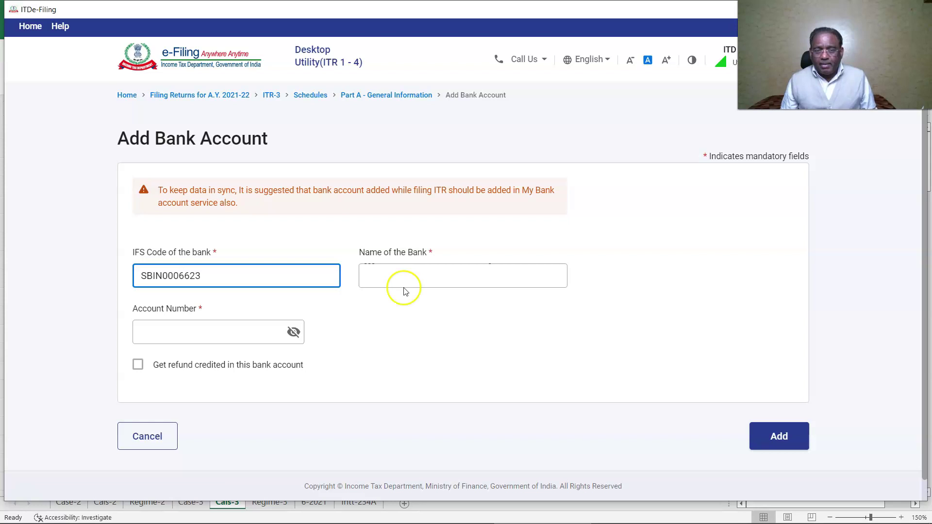
left_click(401, 286)
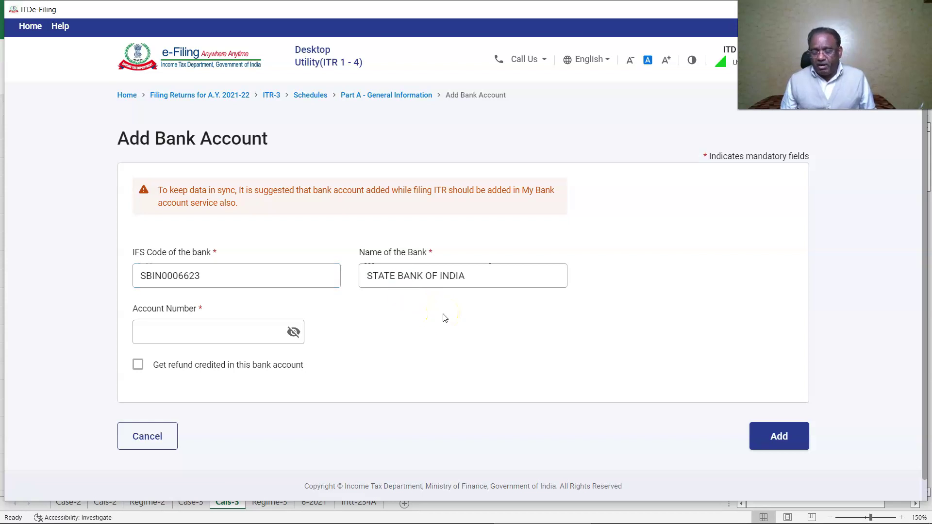
left_click(294, 333)
left_click(217, 331)
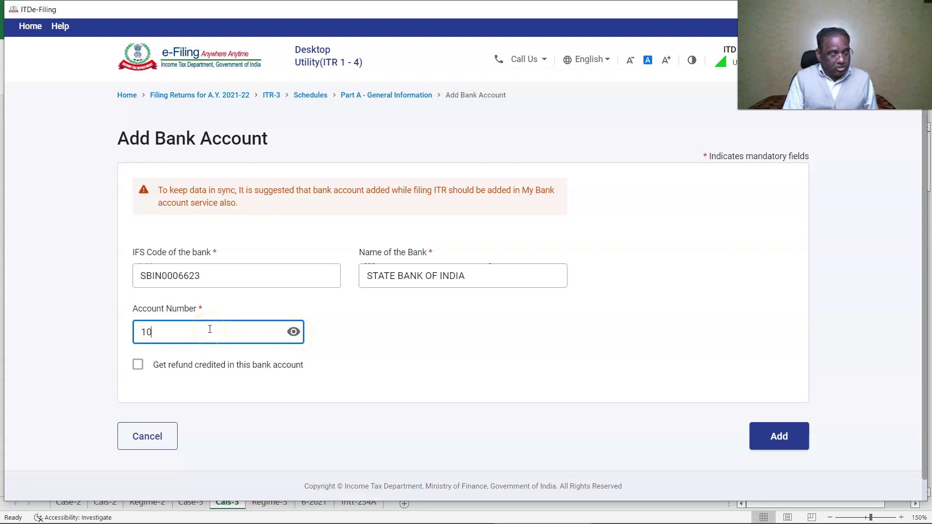
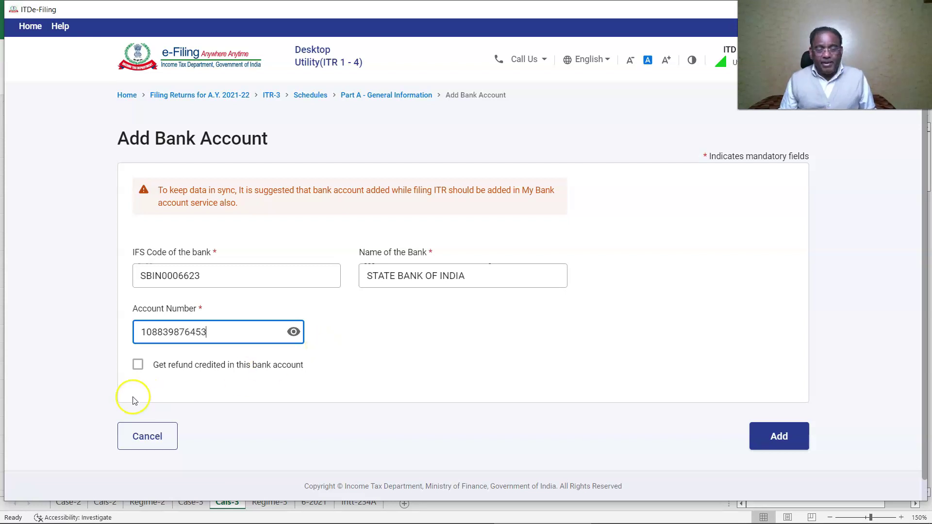
left_click(137, 364)
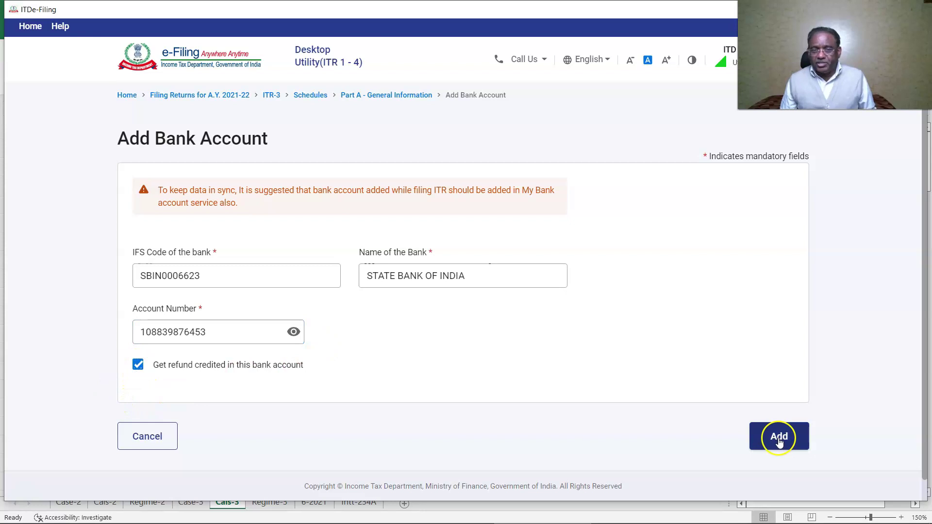
left_click(778, 436)
scroll(517, 415, "down", 3)
left_click(196, 356)
scroll(198, 354, "down", 3)
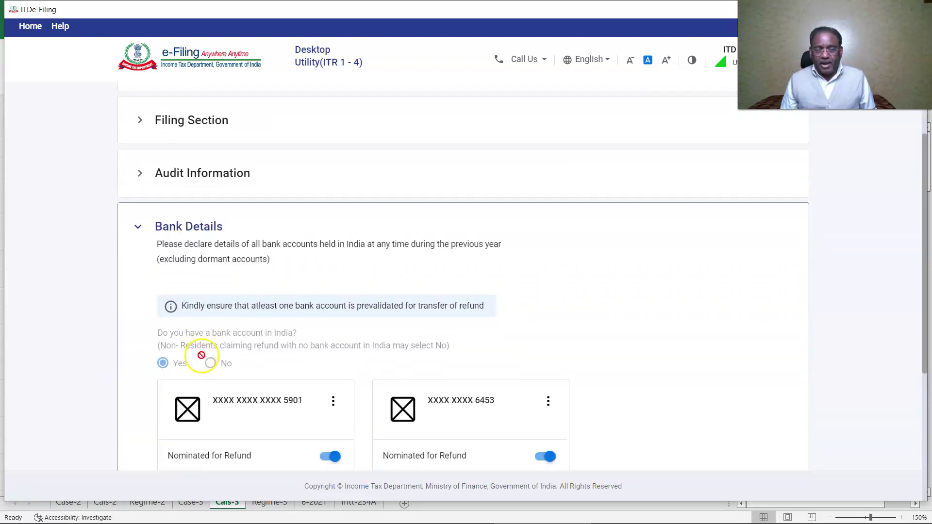
scroll(199, 356, "down", 3)
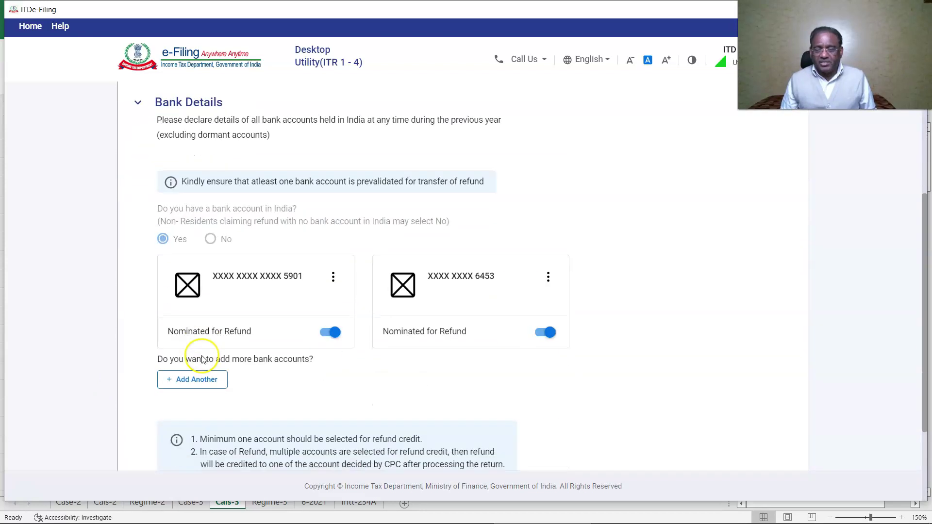
- Turn off refund nomination on the first account and enter IFSC HDFC0000327 for a new account
left_click(327, 331)
left_click(197, 379)
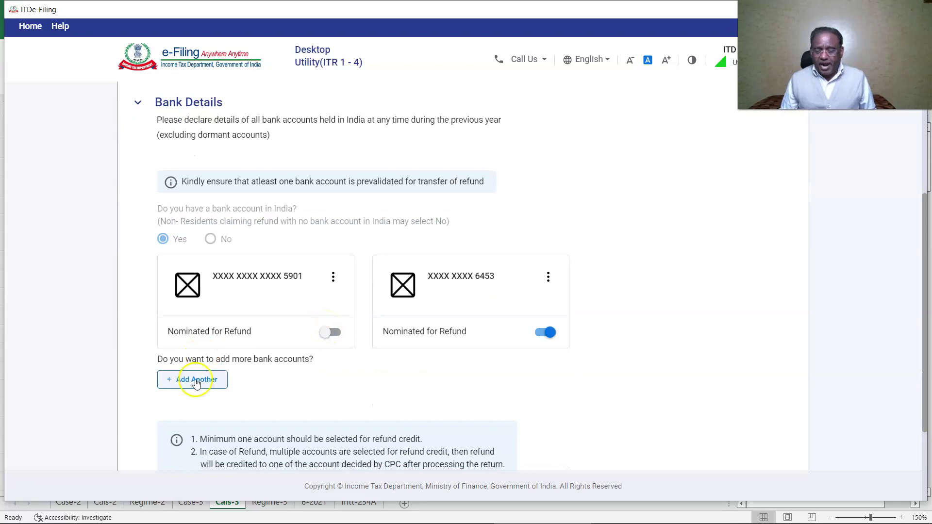
left_click(334, 280)
left_click(339, 297)
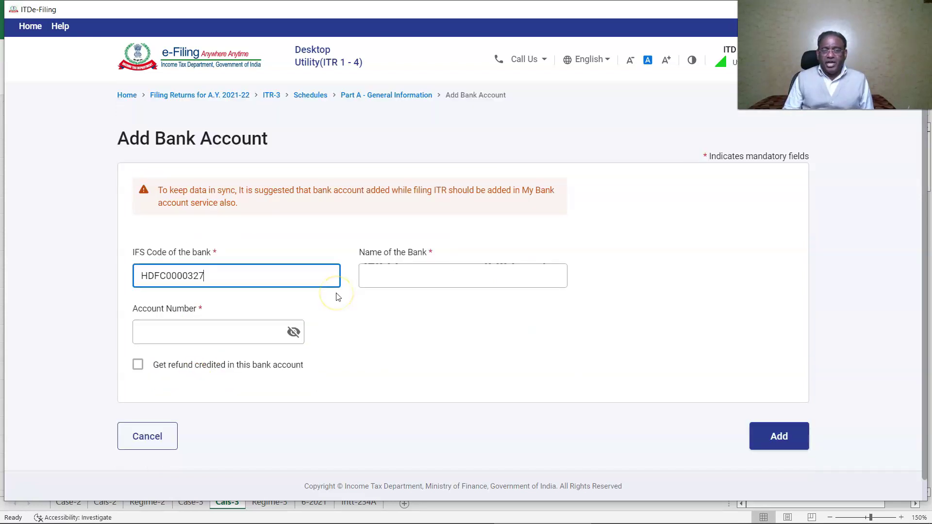
left_click(338, 296)
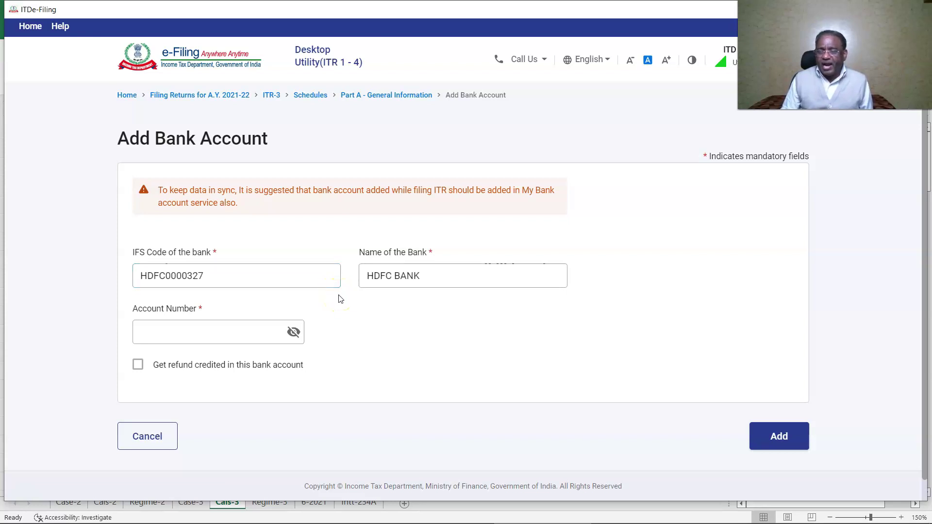
- Paste the HDFC account number, add the account, and confirm Part A General Information
left_click(294, 333)
left_click(239, 333)
key("ctrl+v")
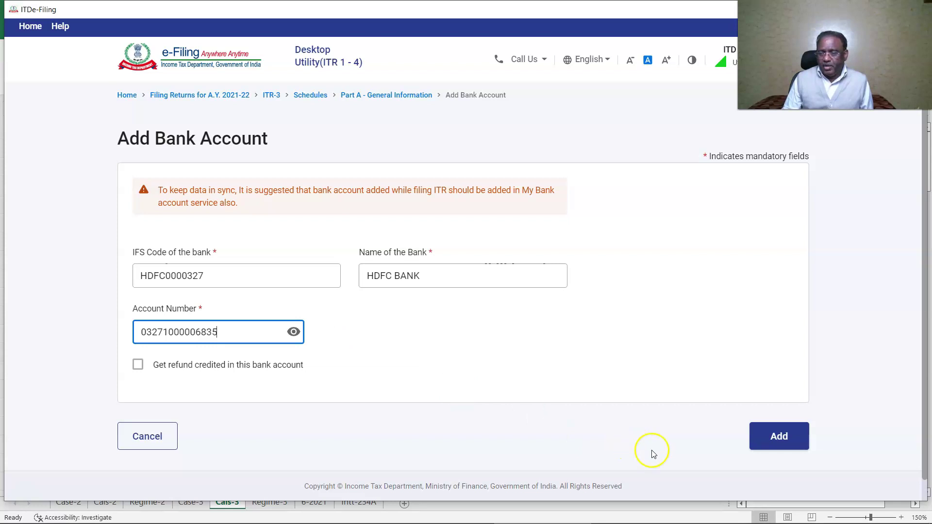
left_click(781, 436)
left_click(776, 414)
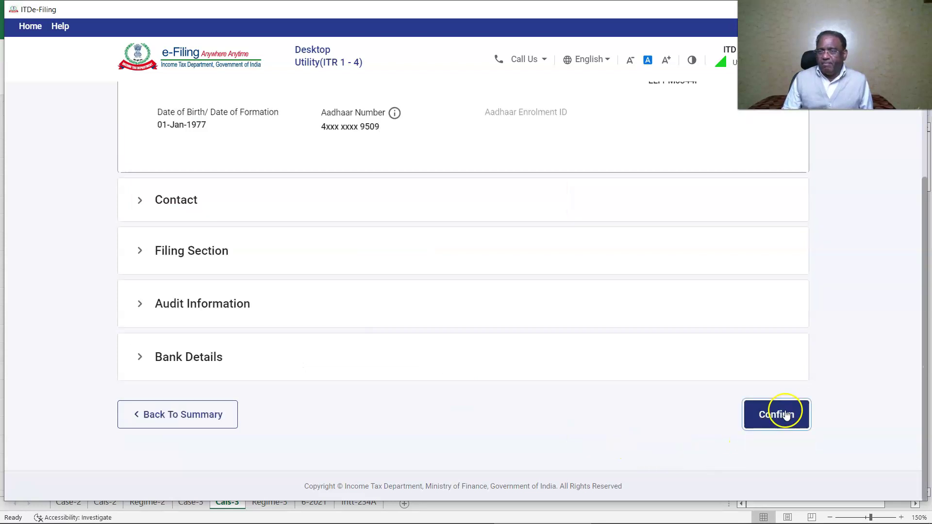
left_click(162, 360)
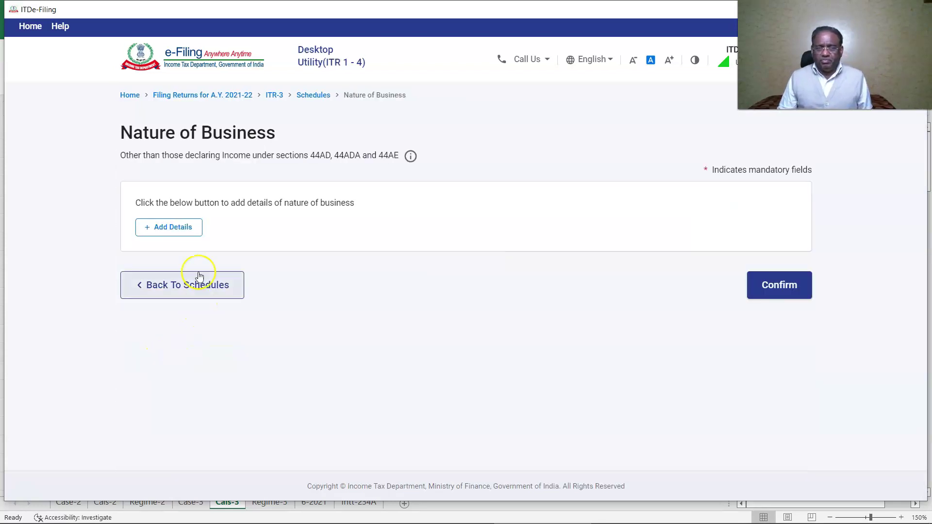
- Add business code 09028 with the store's trade name and description KIRYANA ITEMS, then confirm
left_click(165, 226)
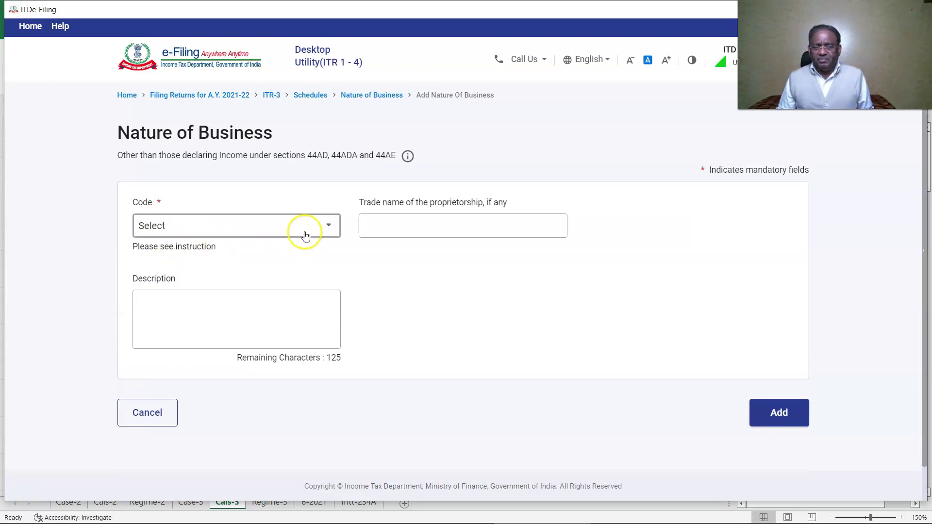
left_click(304, 233)
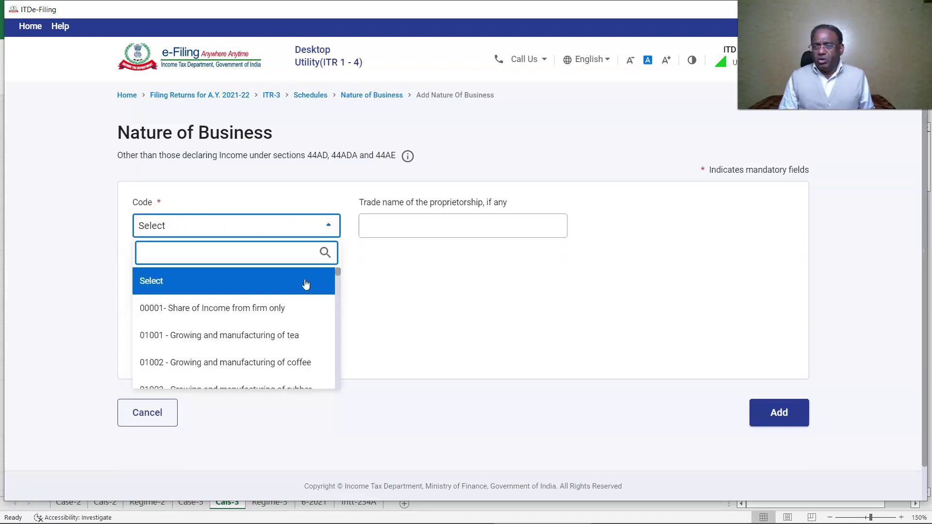
left_click(444, 229)
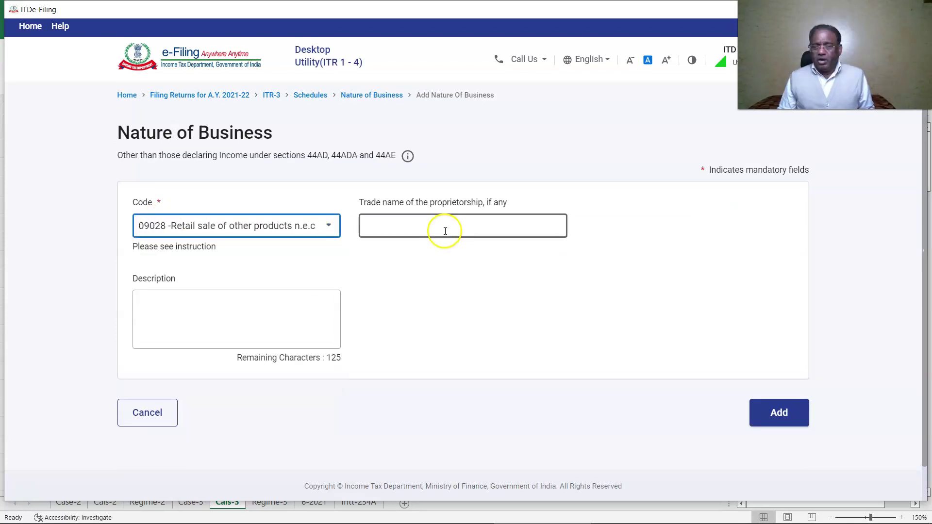
type("MUNNI STORES")
left_click(235, 310)
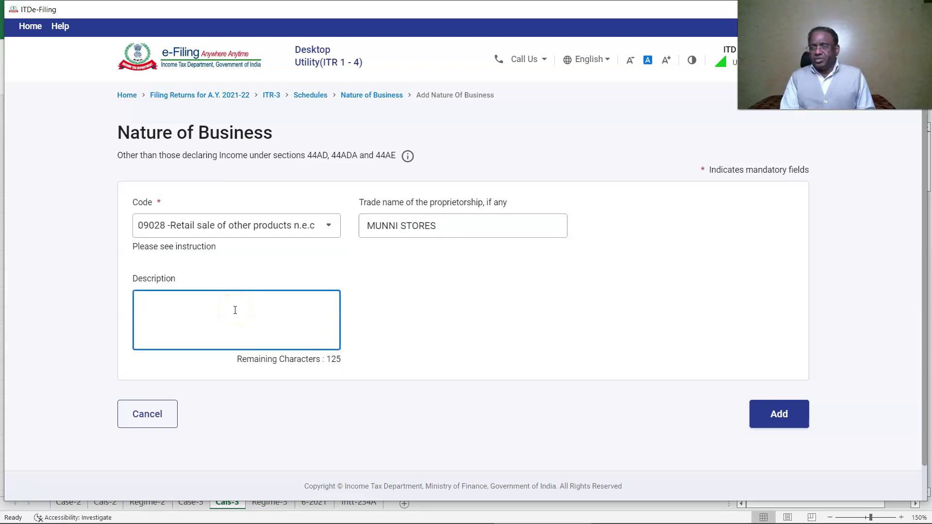
type("KIRYANA ITEMS")
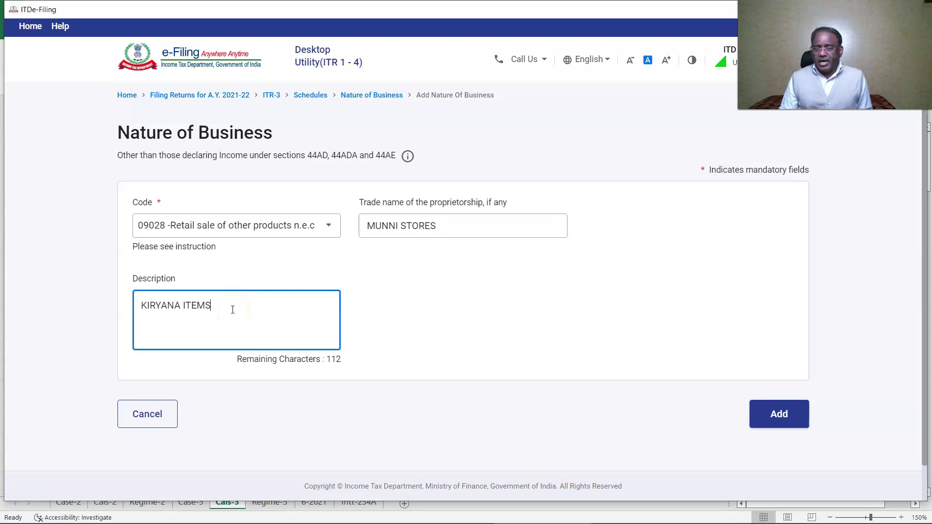
left_click(756, 412)
left_click(779, 394)
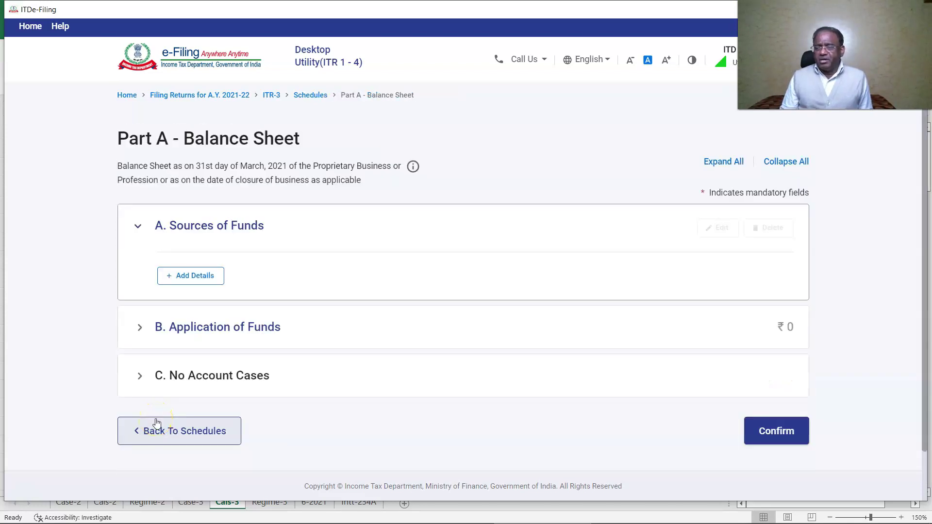
- Enter proprietor's capital of 65,45,000 under Sources of Funds and save
left_click(191, 275)
left_click(749, 256)
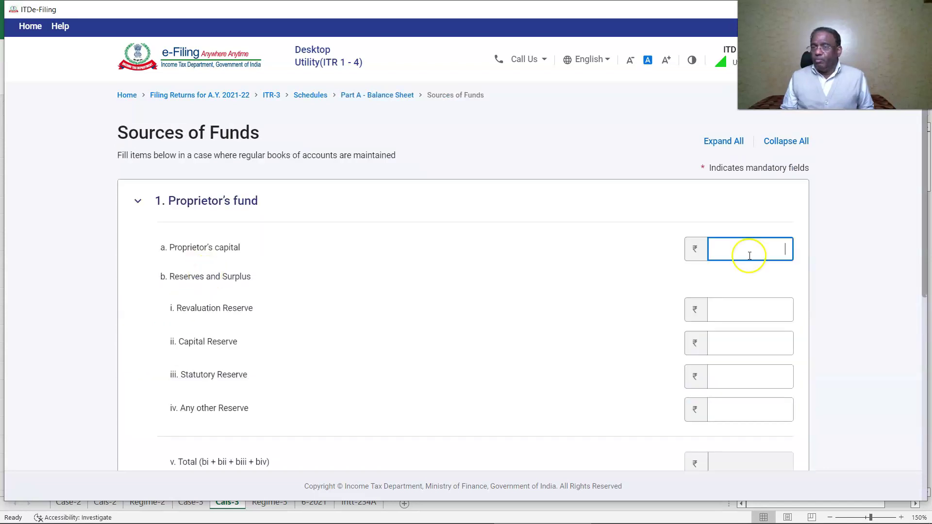
type("6545000")
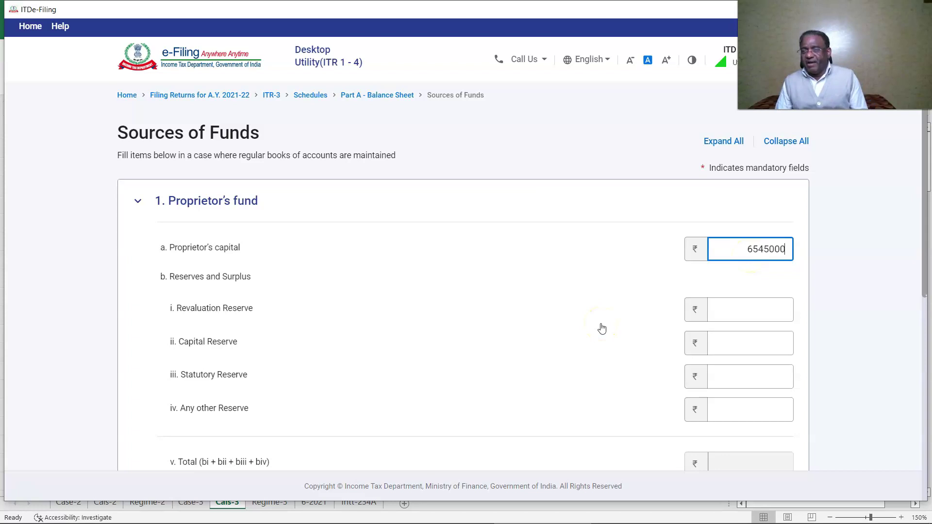
scroll(590, 300, "down", 8)
left_click(782, 377)
- Enter 25,00,000 as unquoted government securities under Investments
left_click(240, 329)
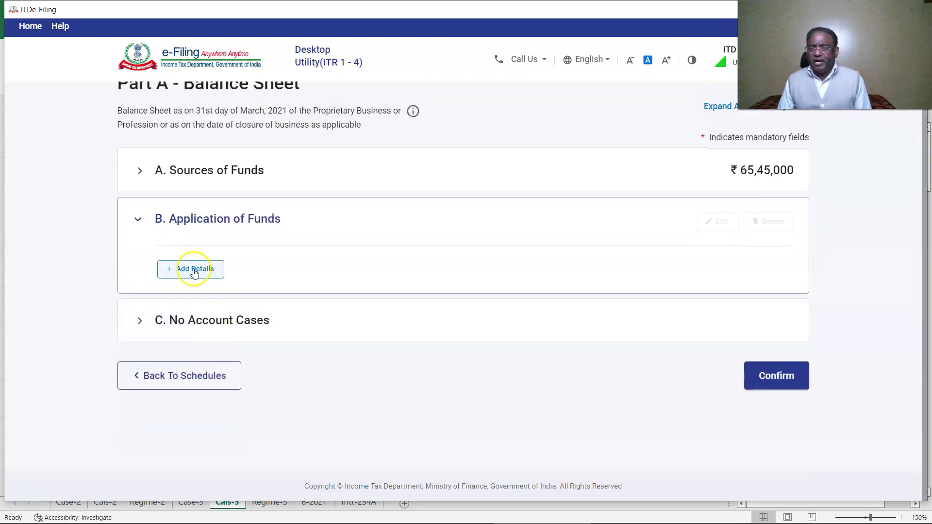
left_click(194, 270)
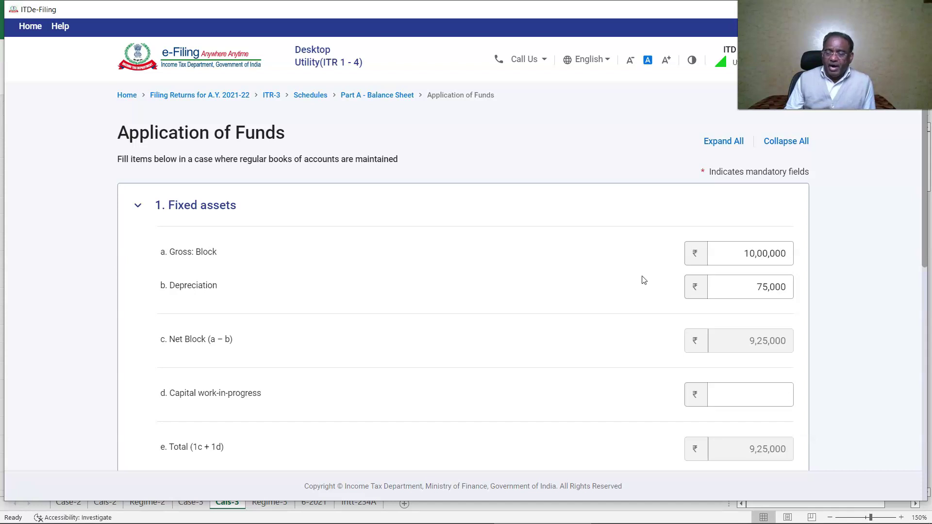
scroll(643, 280, "down", 3)
left_click(245, 317)
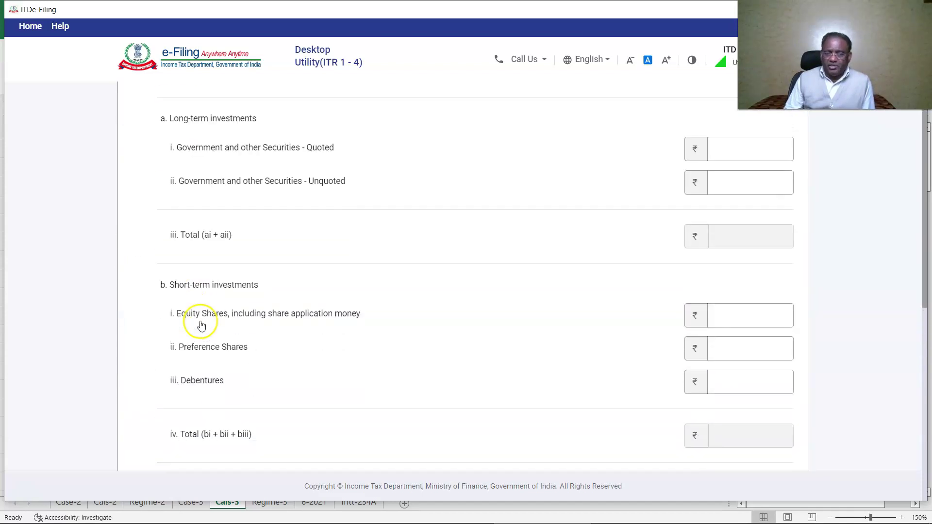
left_click(729, 241)
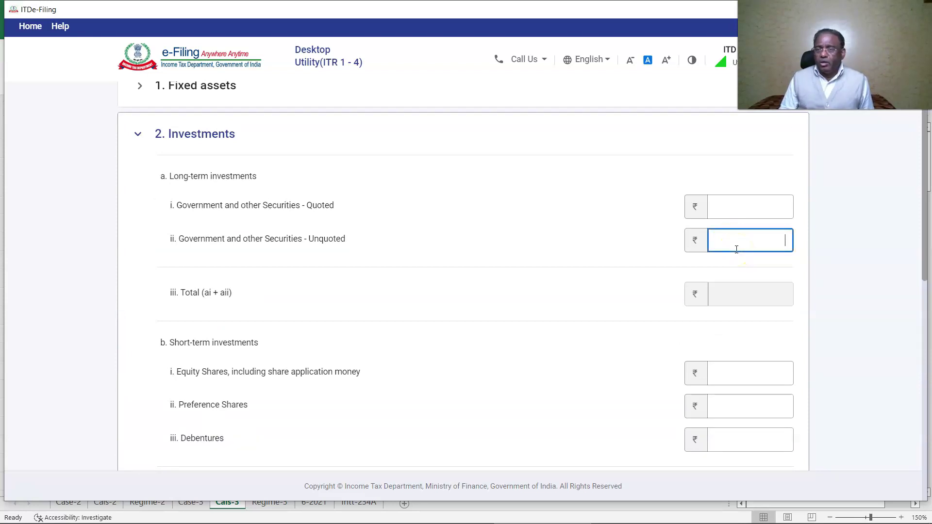
type("2500000")
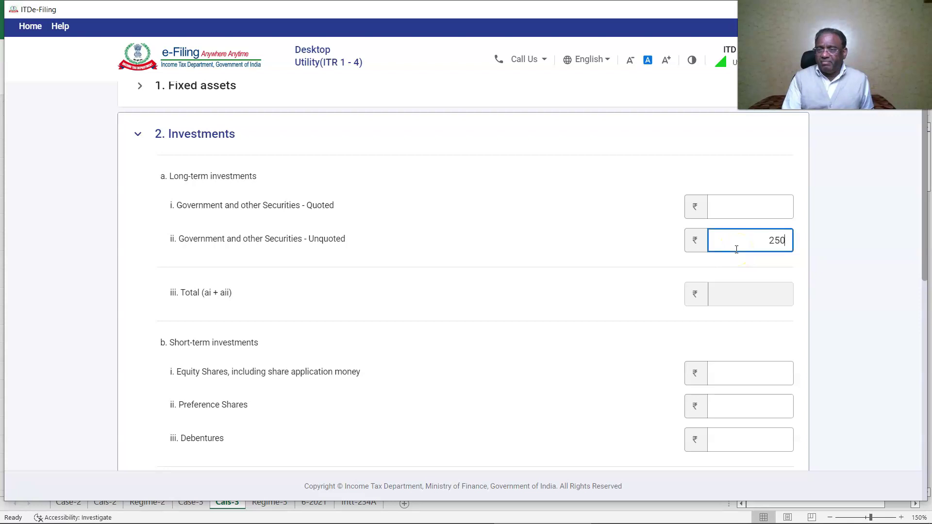
- Enter finished goods of 24,00,000 and sundry debtors of 12,50,000 in current assets
scroll(308, 302, "down", 5)
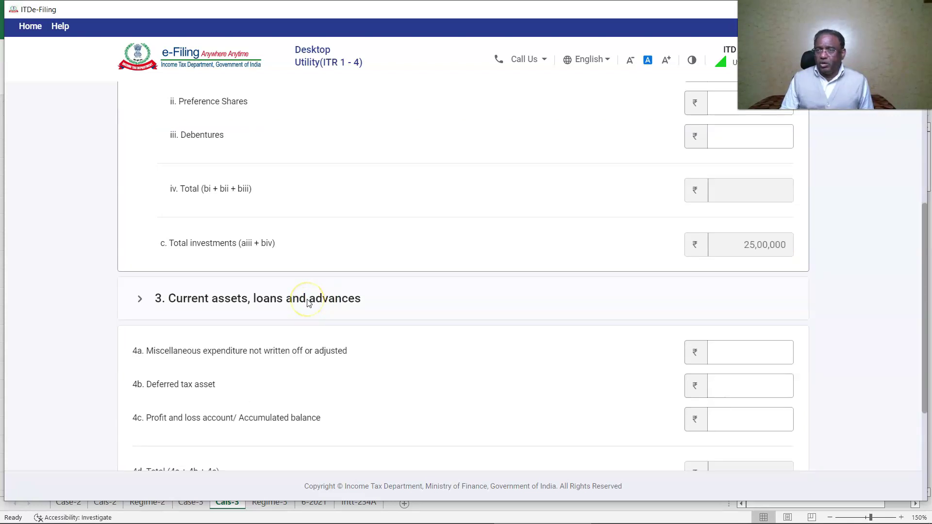
left_click(308, 302)
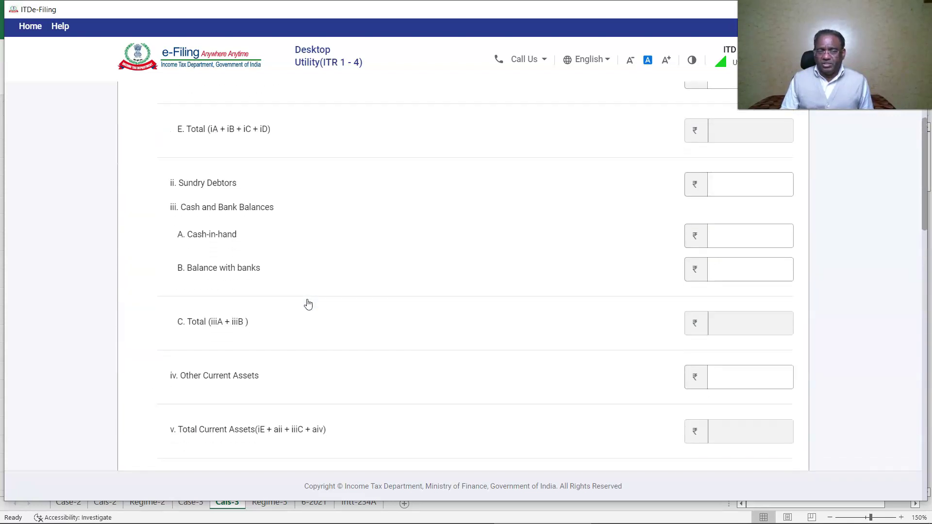
left_click(752, 336)
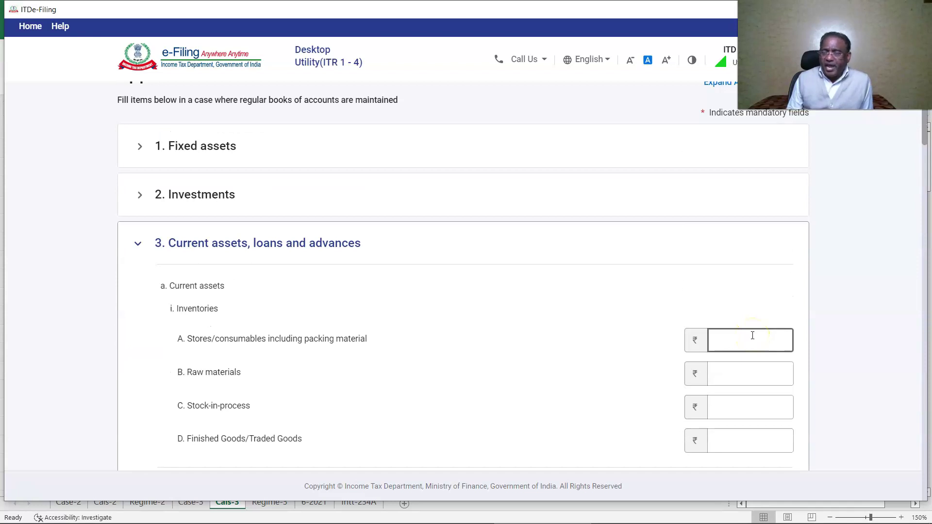
left_click(761, 440)
type("2400000")
left_click(616, 396)
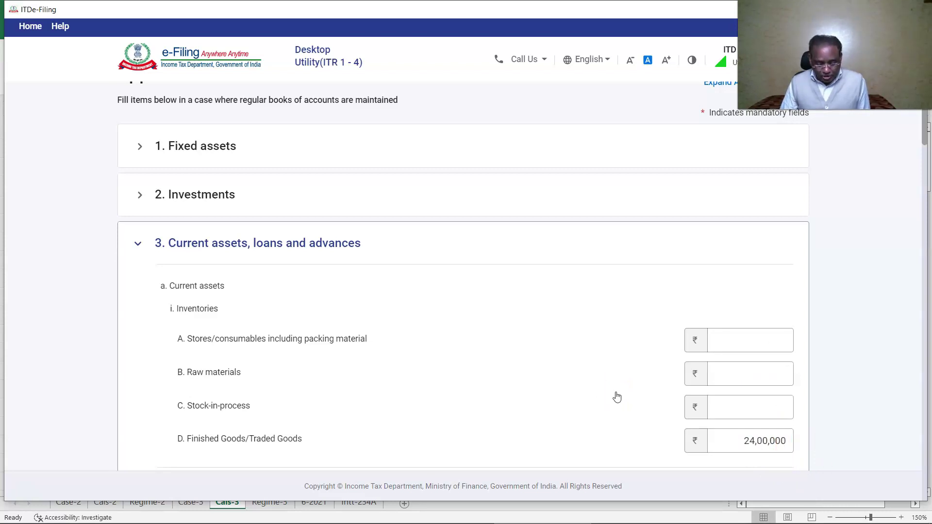
scroll(616, 397, "down", 3)
left_click(749, 366)
type("1250000")
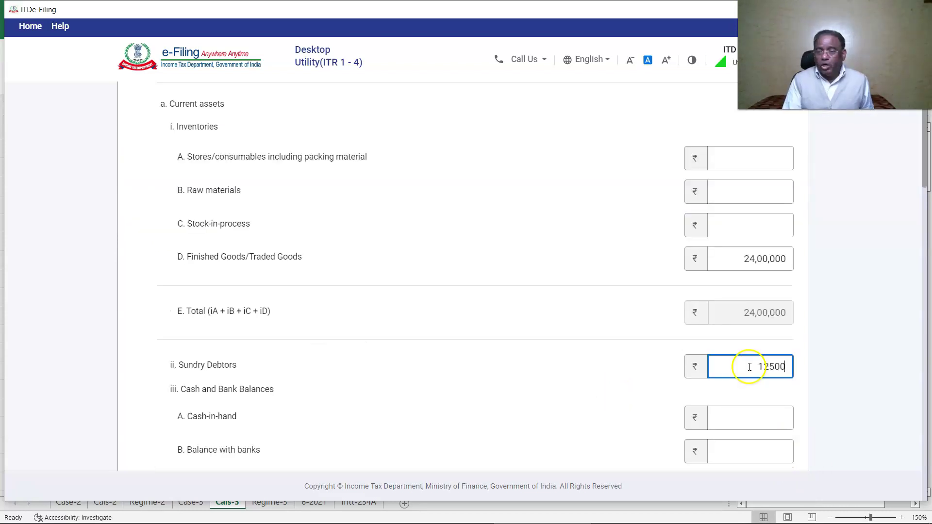
left_click(661, 361)
- Enter cash in hand 49,200, bank balance 2,10,800 and sundry creditors 7,90,000
scroll(751, 358, "down", 1)
left_click(751, 357)
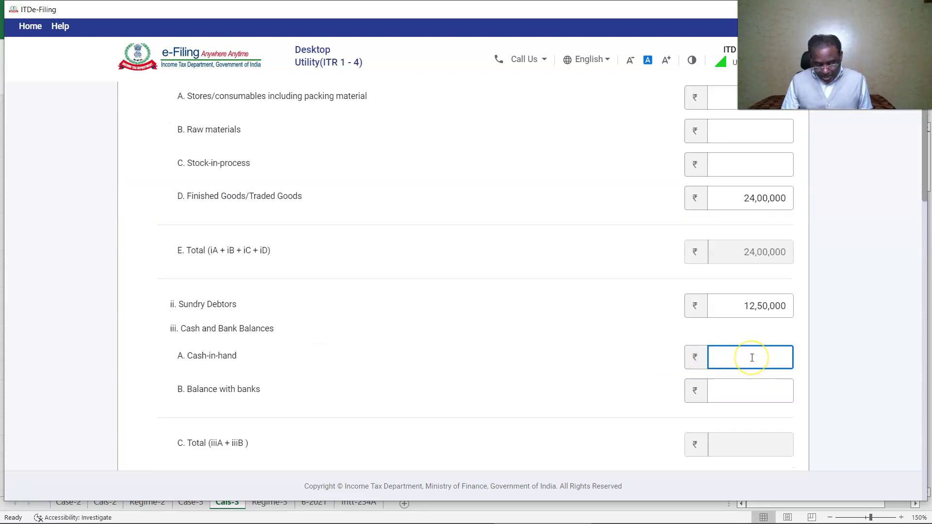
type("49200")
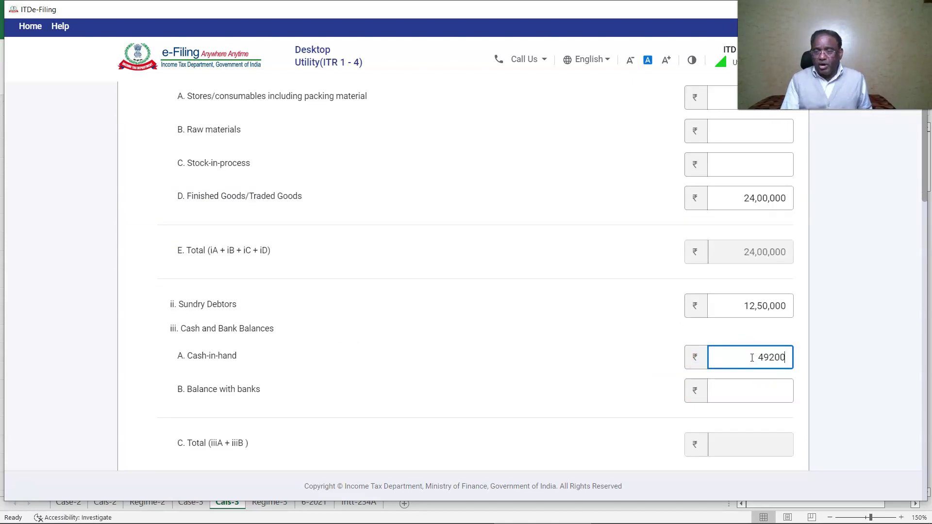
left_click(773, 392)
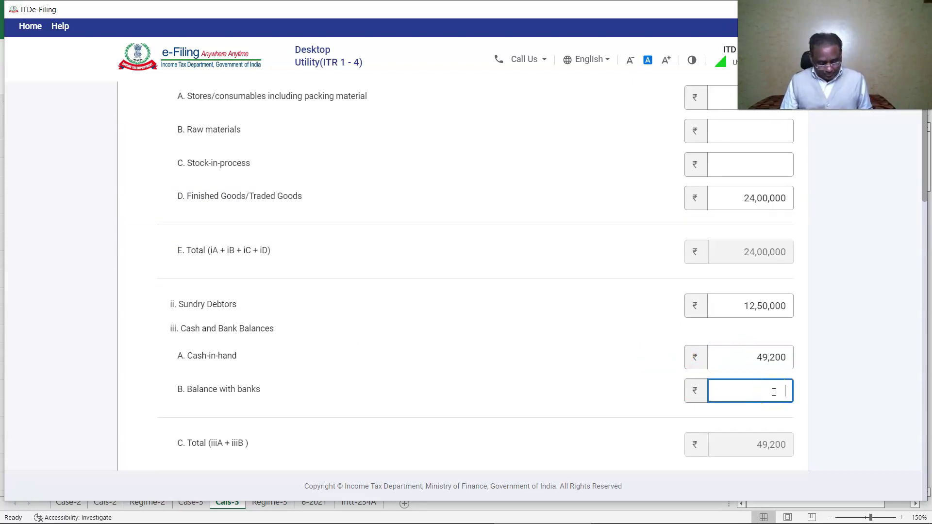
type("210800")
left_click(597, 373)
scroll(597, 375, "down", 10)
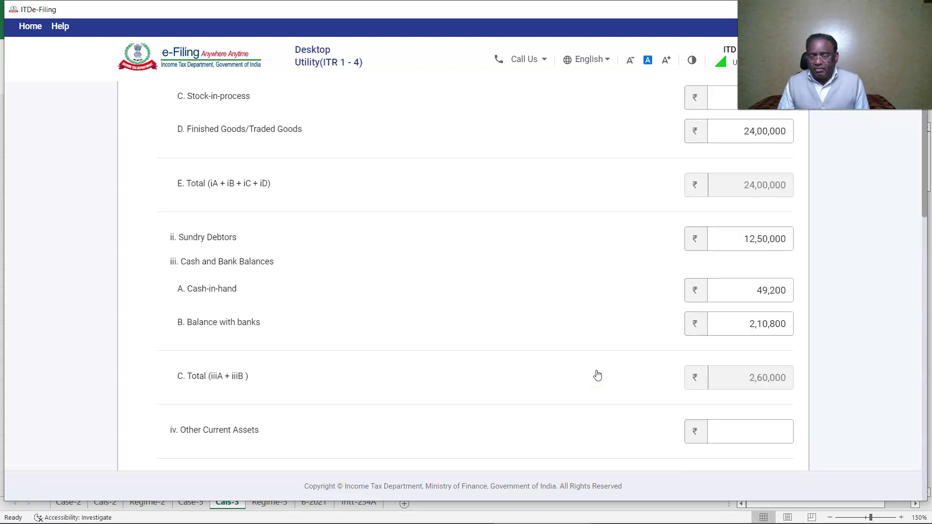
left_click(770, 363)
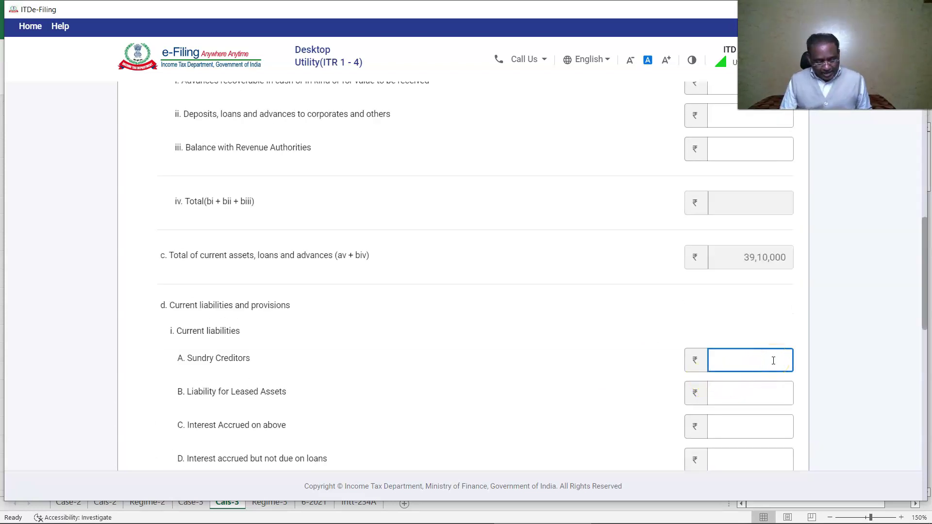
type("790000")
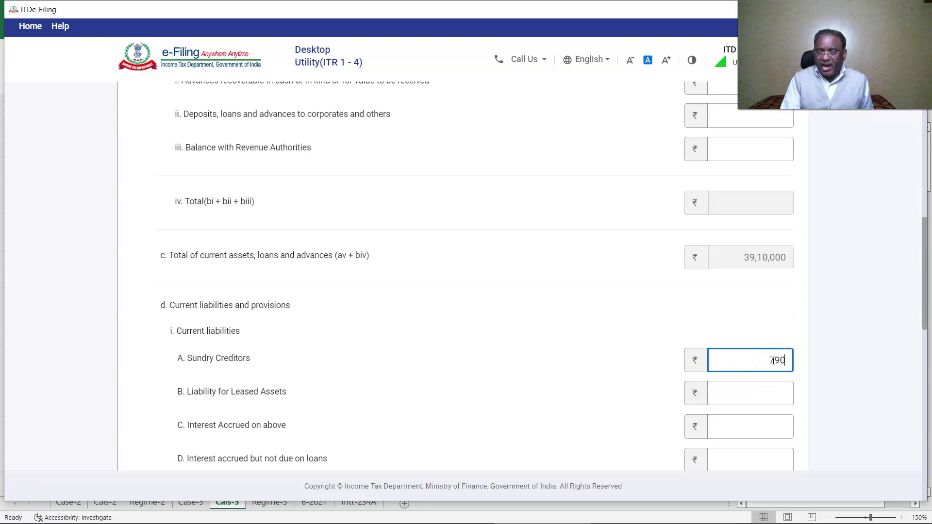
left_click(731, 369)
left_click(879, 331)
- Save the application of funds and confirm the balance sheet totalling ₹65,45,000
scroll(879, 331, "down", 10)
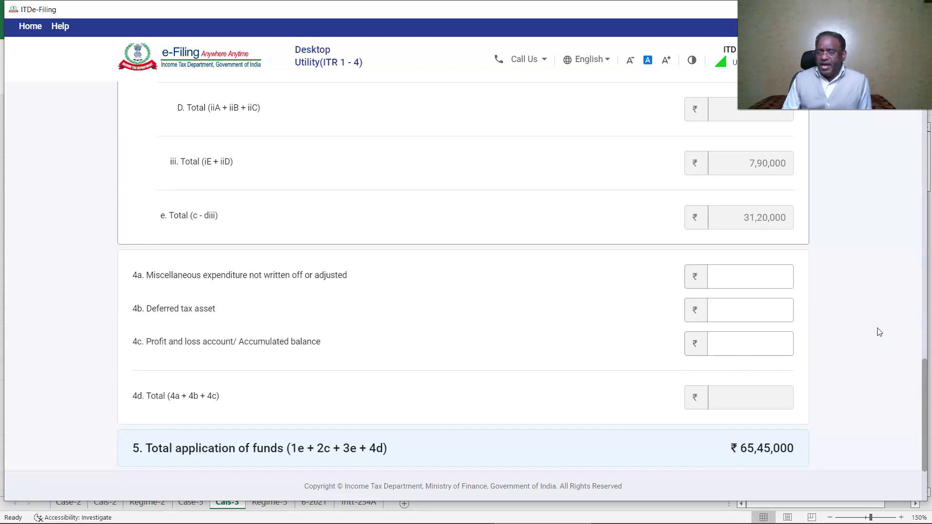
scroll(878, 331, "down", 3)
left_click(771, 381)
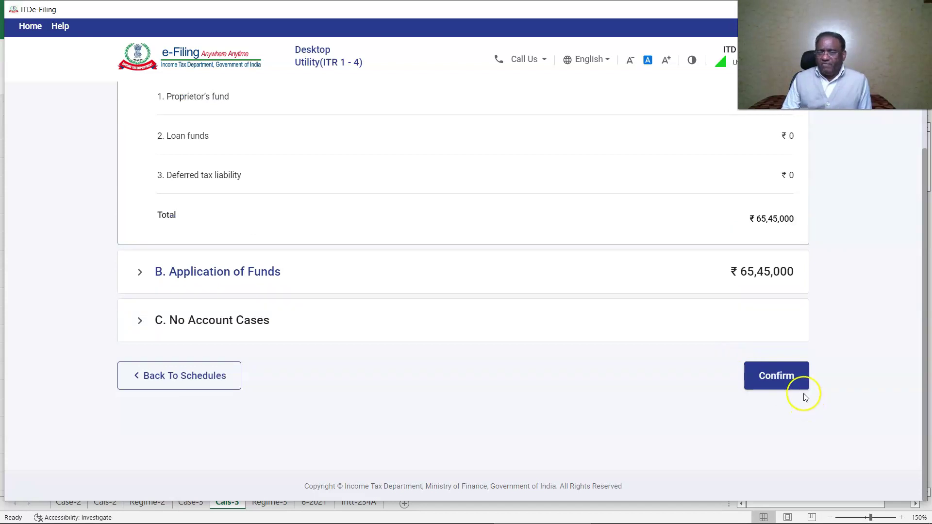
left_click(778, 377)
- Record sale of goods of 80,00,000 as revenue from operations in the Trading Account
left_click(147, 400)
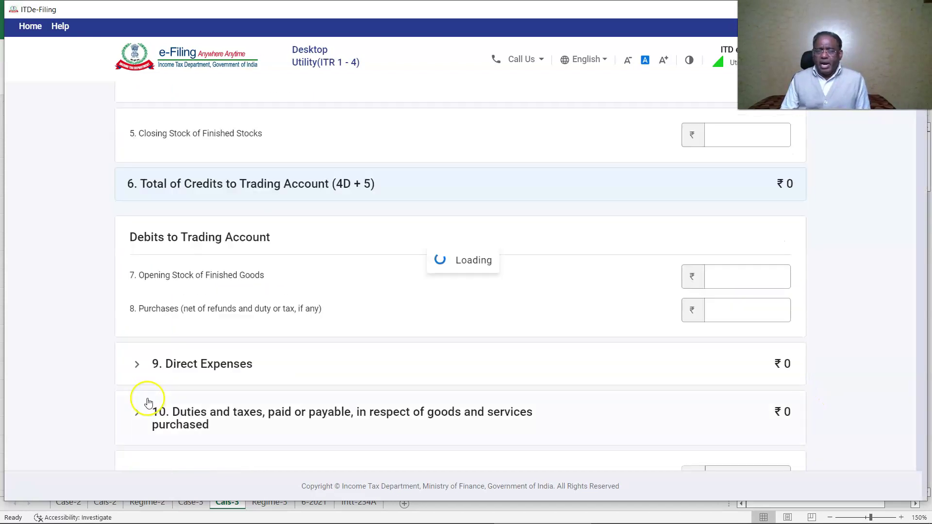
left_click(196, 316)
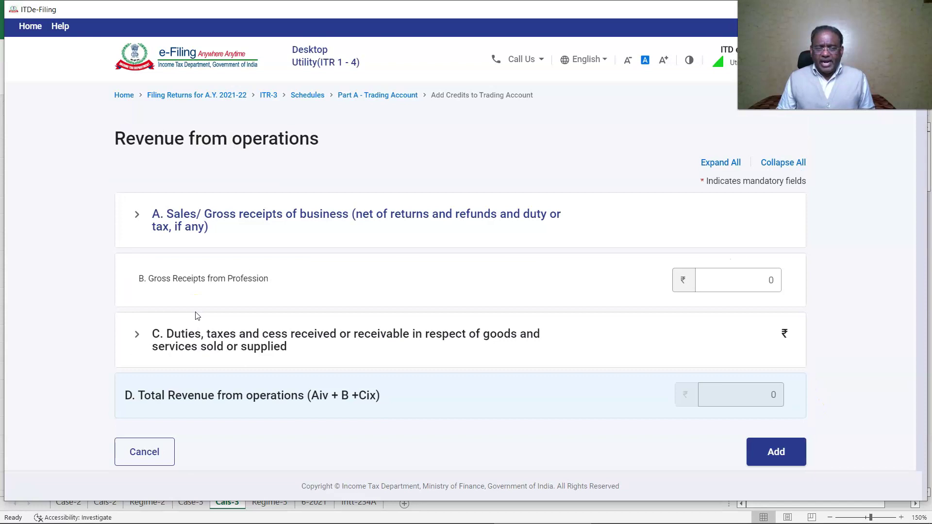
left_click(719, 219)
left_click(781, 283)
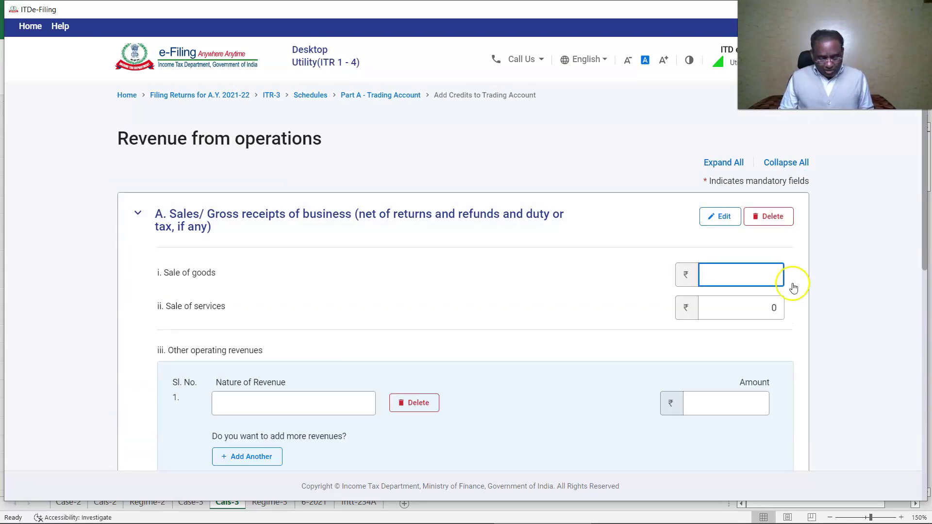
type("8000000")
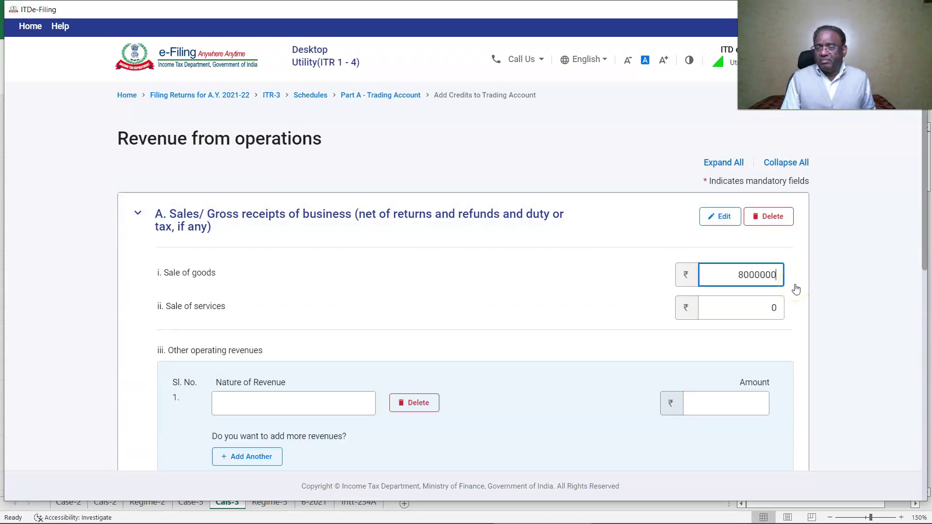
key("Return")
left_click(554, 312)
scroll(786, 374, "down", 5)
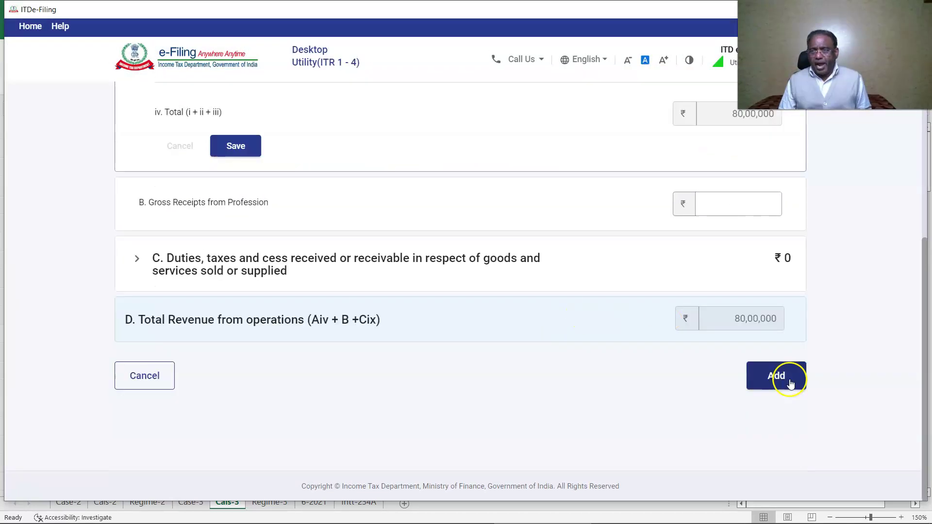
left_click(783, 376)
- Enter closing stock 24,00,000, opening stock 18,00,000 and purchases 62,50,000, then confirm the Trading Account
left_click(759, 275)
type("2400000")
scroll(772, 232, "down", 3)
left_click(772, 232)
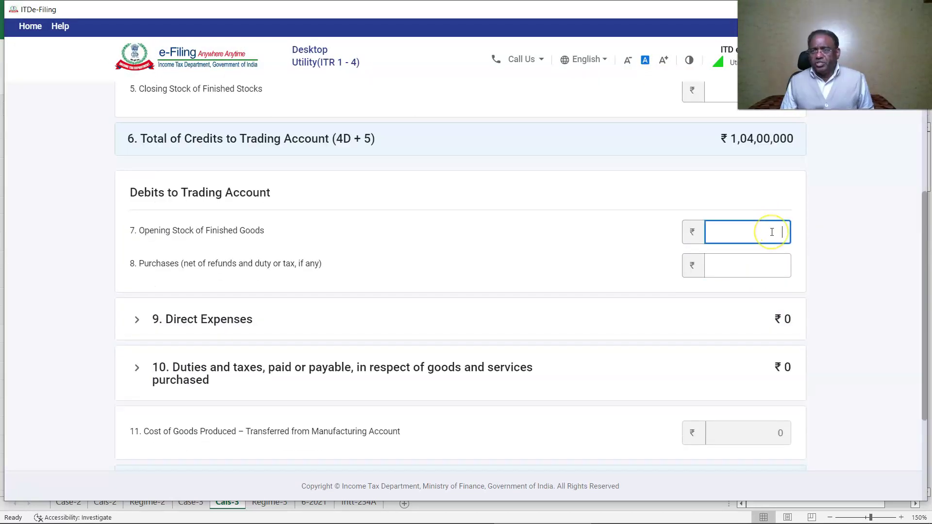
type("1800000")
left_click(734, 275)
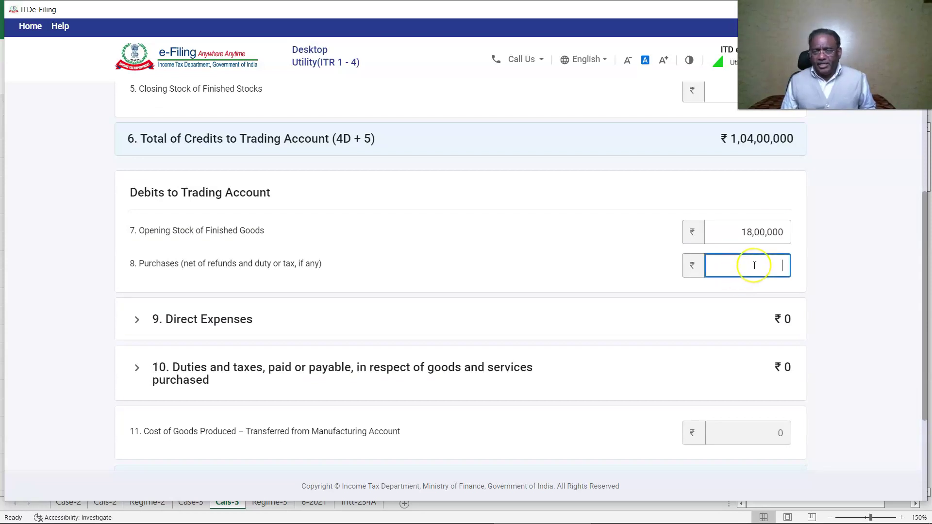
type("6250000")
left_click(635, 279)
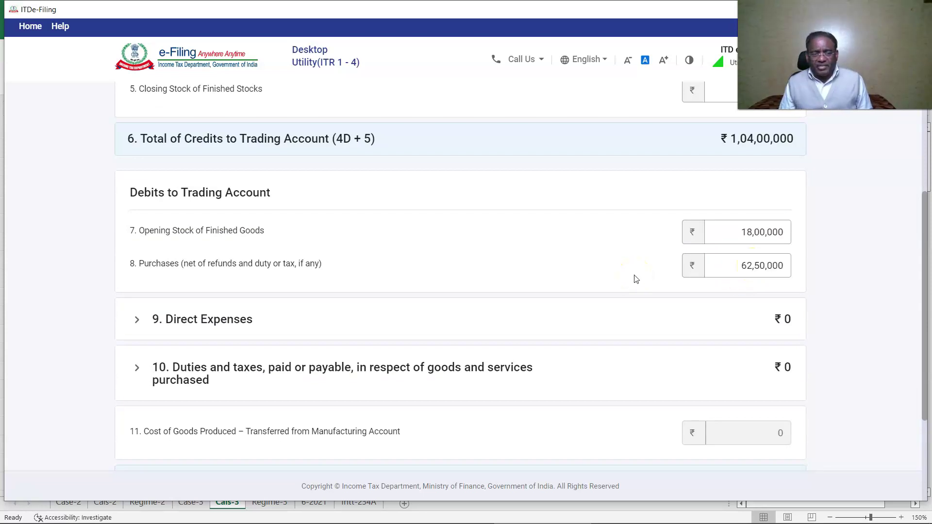
scroll(635, 279, "down", 3)
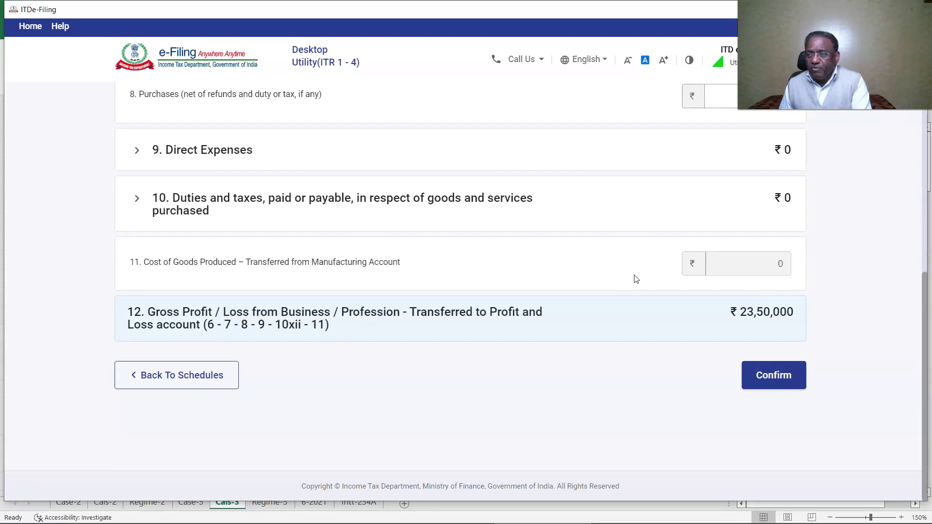
left_click(794, 391)
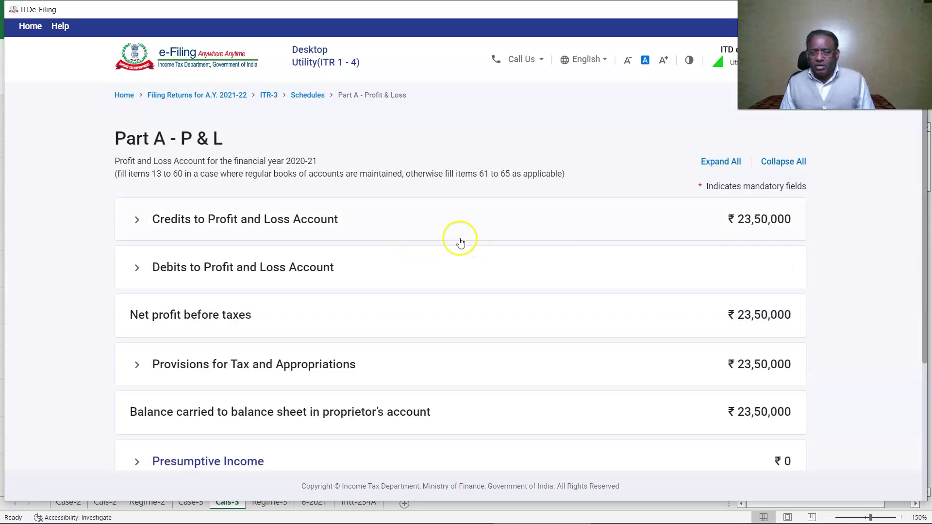
- Enter P&L debits of salaries and wages 5,00,000 and entertainment 56,000
left_click(301, 266)
left_click(203, 314)
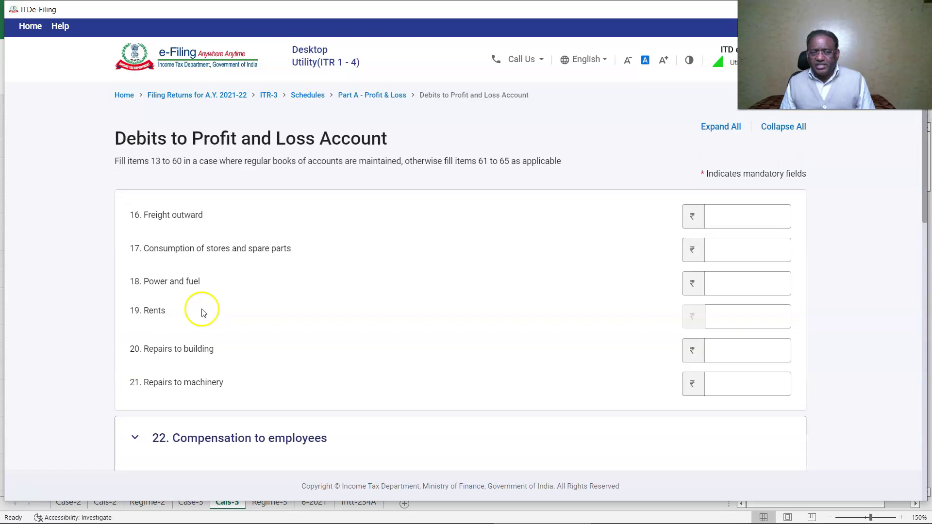
scroll(744, 325, "down", 3)
left_click(720, 371)
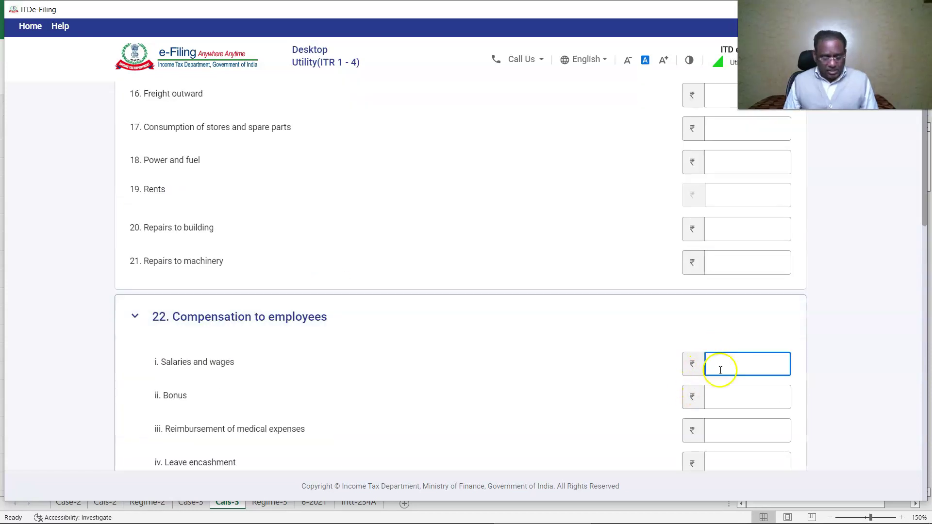
type("500000")
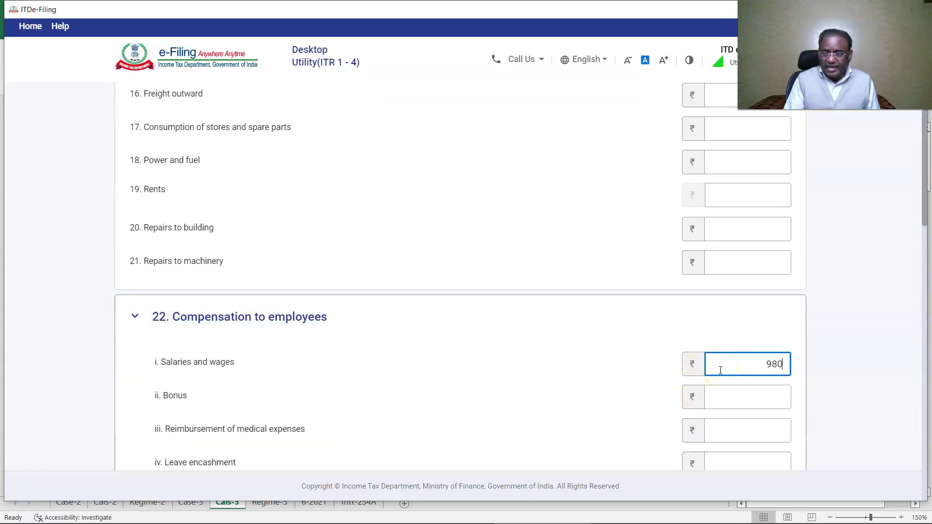
scroll(630, 384, "down", 10)
left_click(757, 381)
type("56000")
- Enter advertisement 75,000 and commission to others 62,000, and answer No to non-resident compensation
scroll(746, 409, "down", 3)
left_click(747, 394)
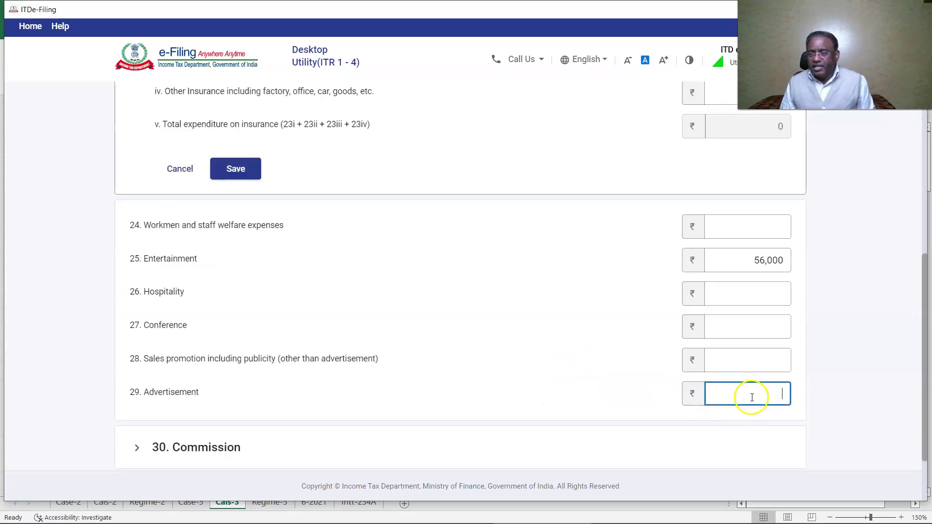
type("75000")
left_click(577, 352)
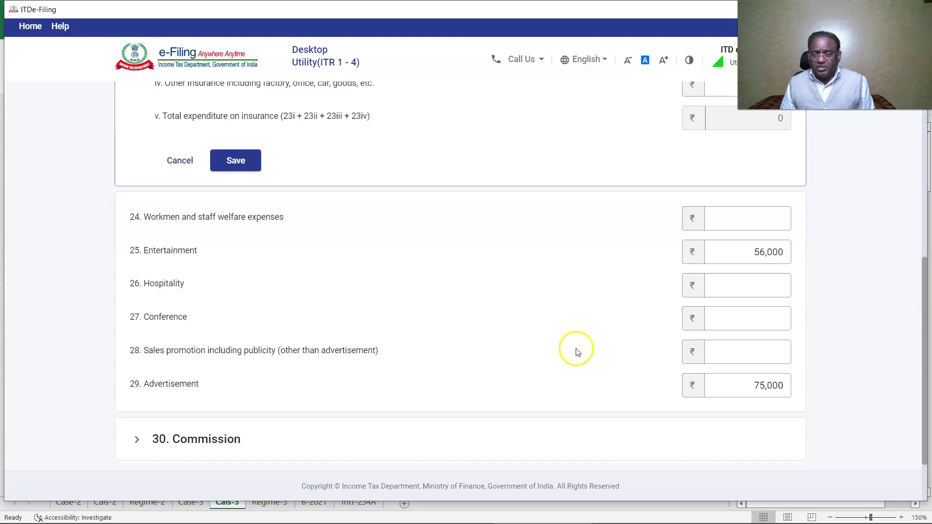
left_click(204, 439)
left_click(734, 355)
type("62000")
scroll(747, 398, "down", 1)
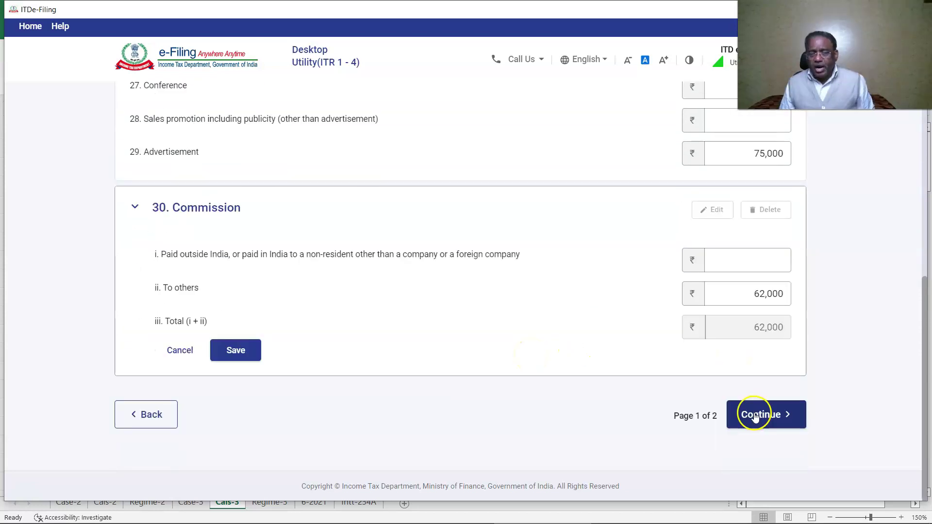
left_click(753, 414)
left_click(206, 240)
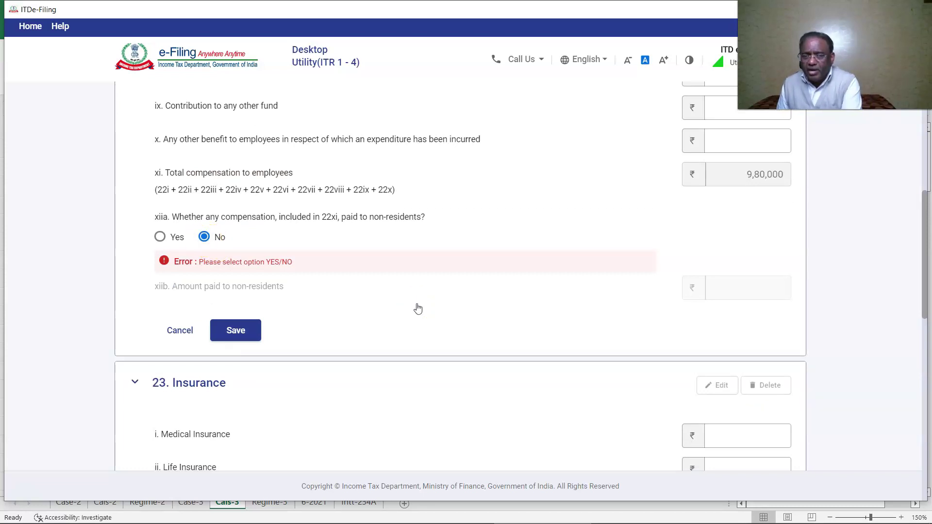
- Enter travelling expenses of 65,000 and telephone expenses of 62,700 on the second debits page
scroll(416, 307, "down", 15)
left_click(759, 414)
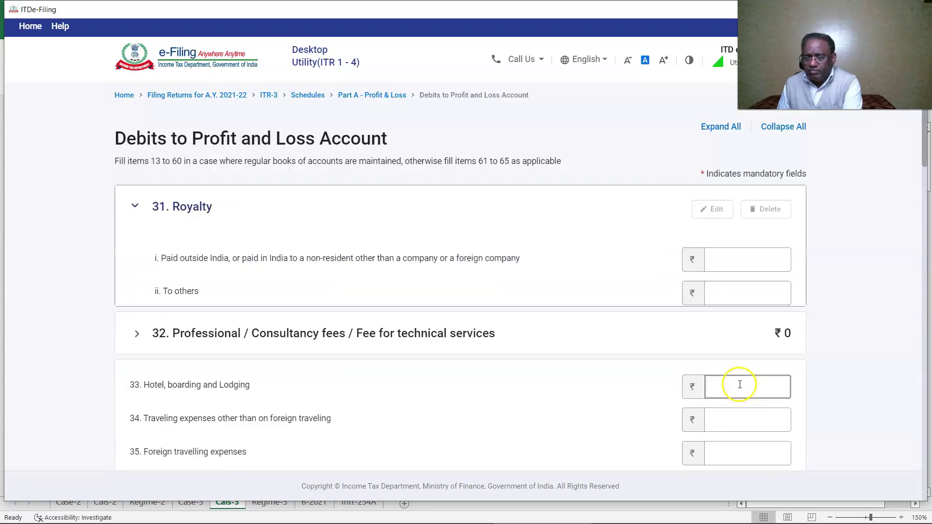
scroll(673, 323, "down", 2)
left_click(739, 317)
type("65000")
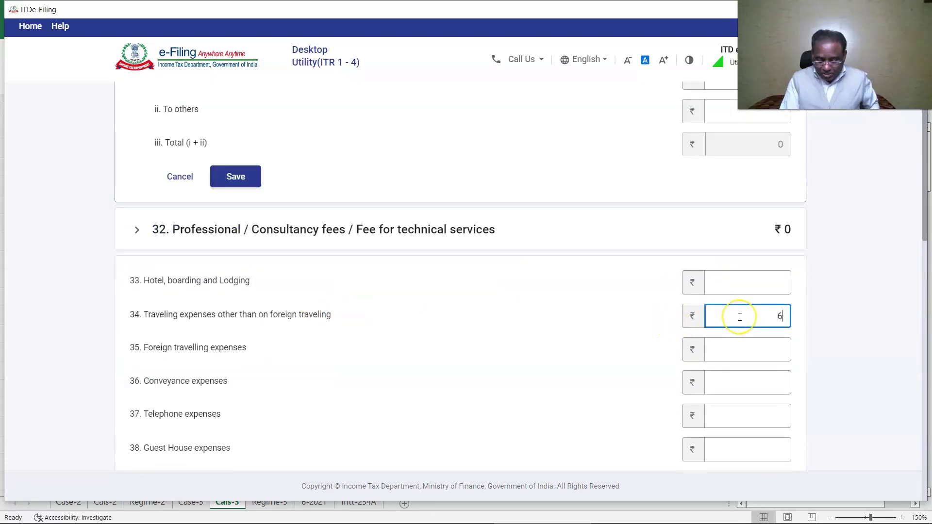
left_click(765, 411)
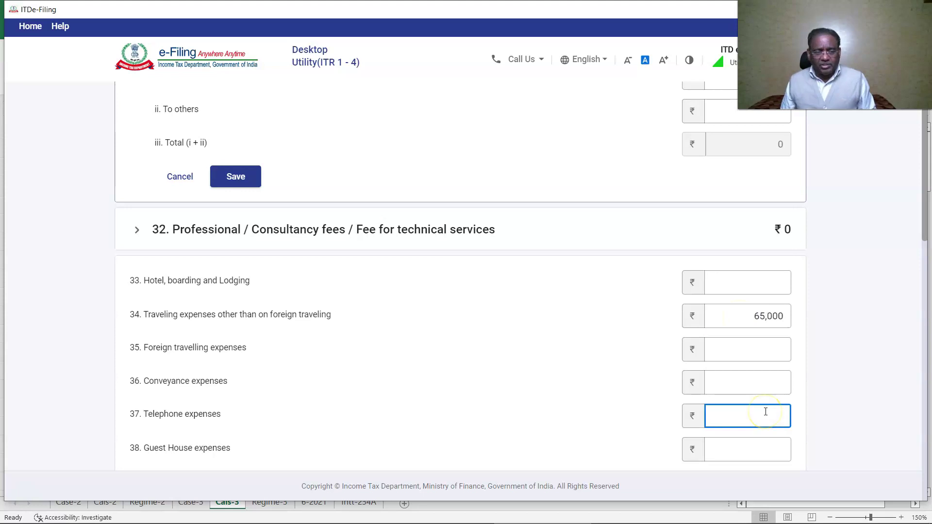
left_click(765, 411)
type("62700")
left_click(774, 411)
- Fill items 40, 46 and 52 (depreciation 75,000), then add and confirm the P&L schedule
scroll(774, 412, "down", 2)
left_click(742, 392)
scroll(742, 392, "down", 10)
left_click(742, 339)
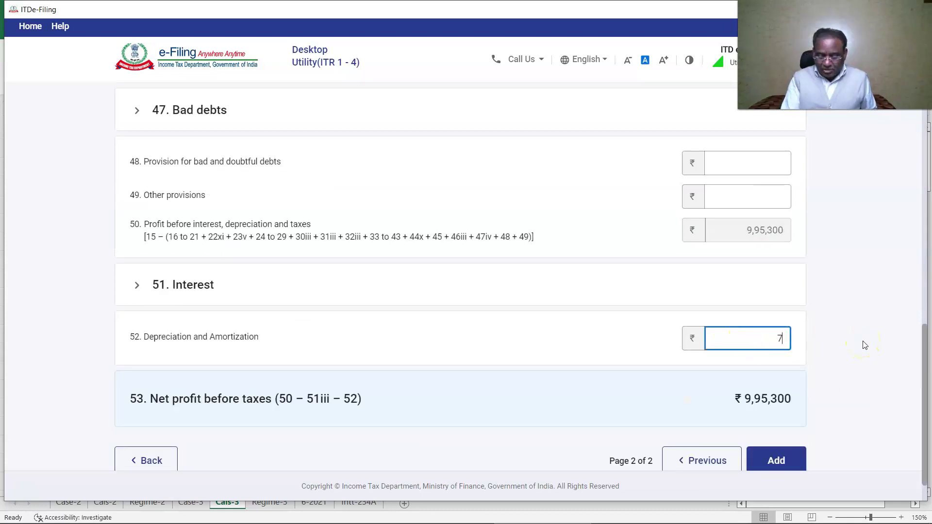
scroll(203, 390, "up", 5)
left_click(202, 391)
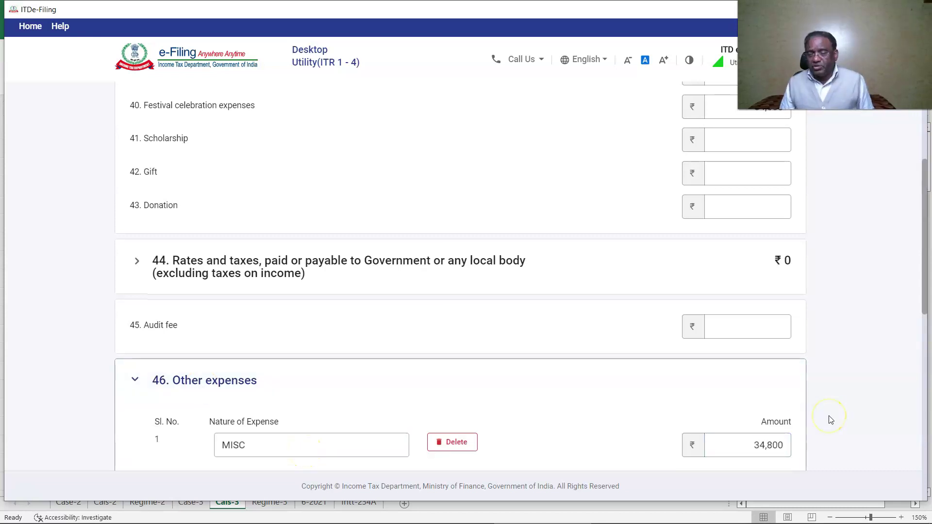
scroll(830, 418, "down", 6)
scroll(826, 372, "down", 4)
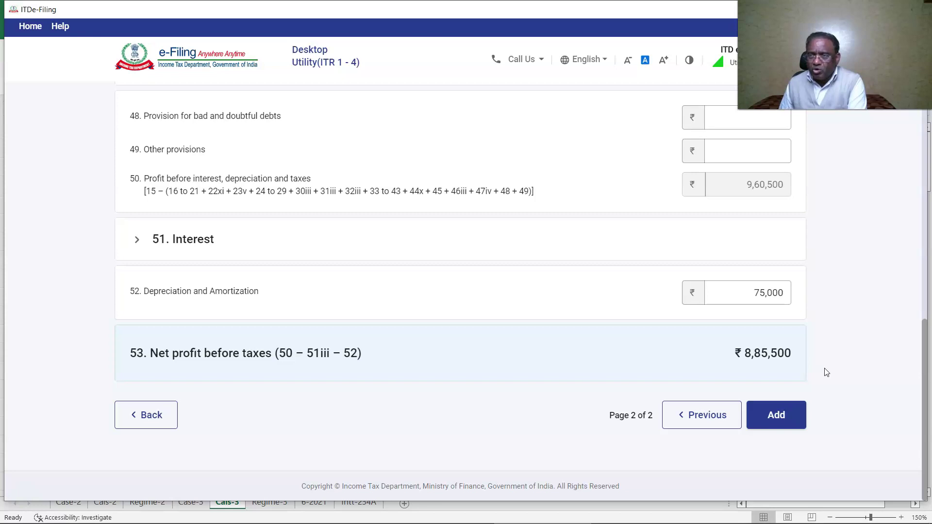
left_click(775, 415)
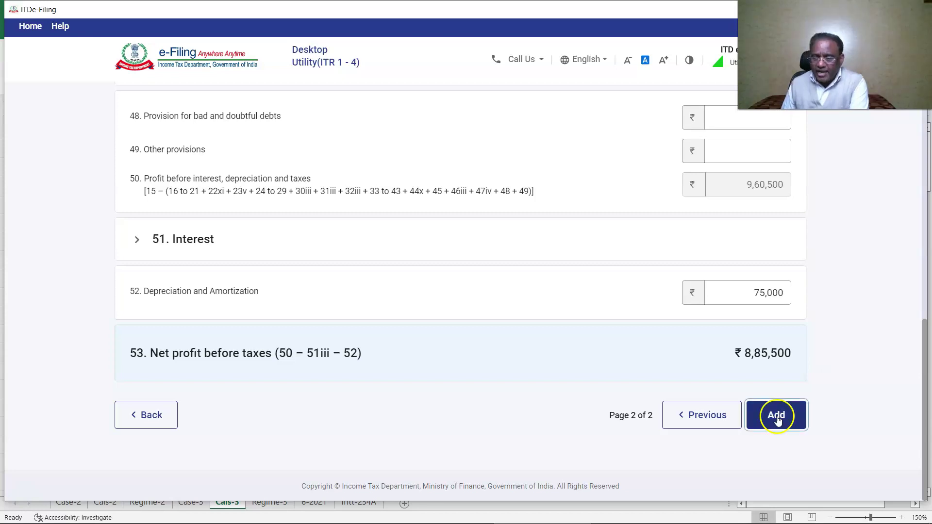
left_click(776, 385)
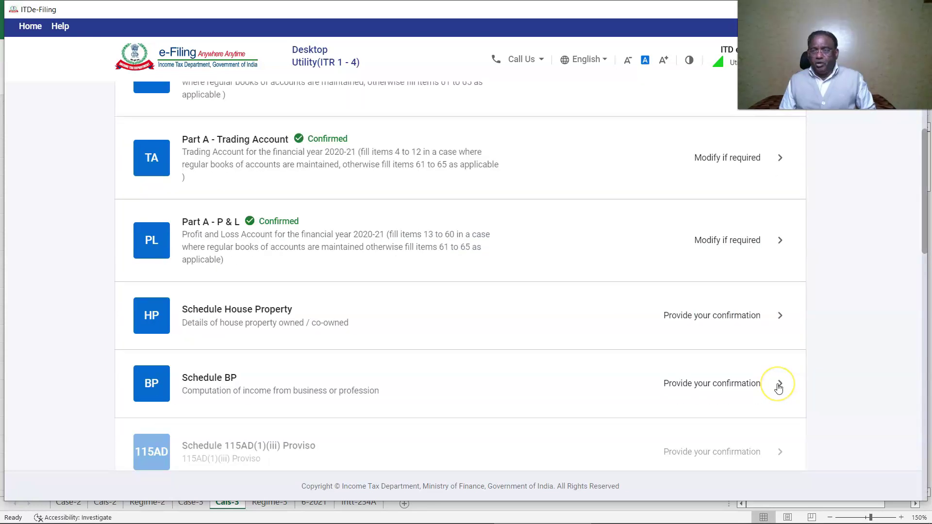
- Add a self-occupied house property in Delhi with its PIN code, owned by Self, not co-owned
left_click(231, 330)
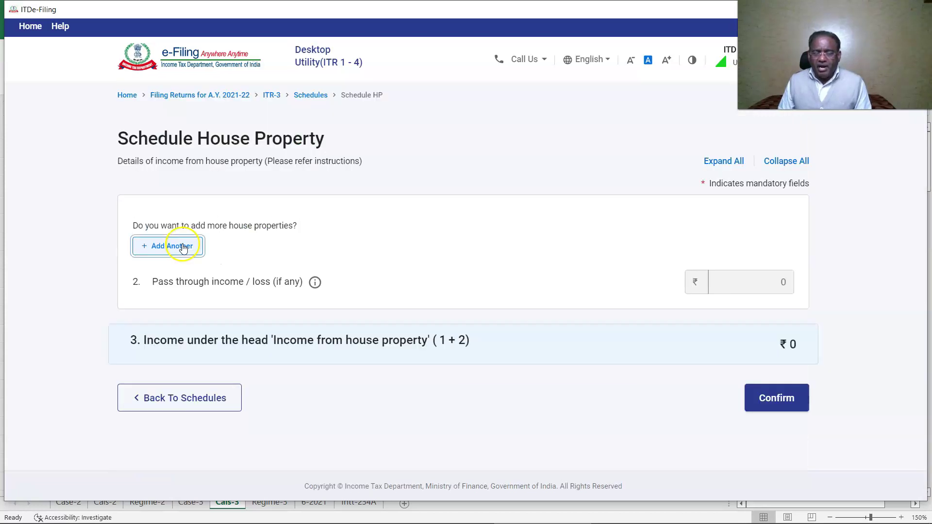
left_click(166, 243)
left_click(183, 327)
type("110063")
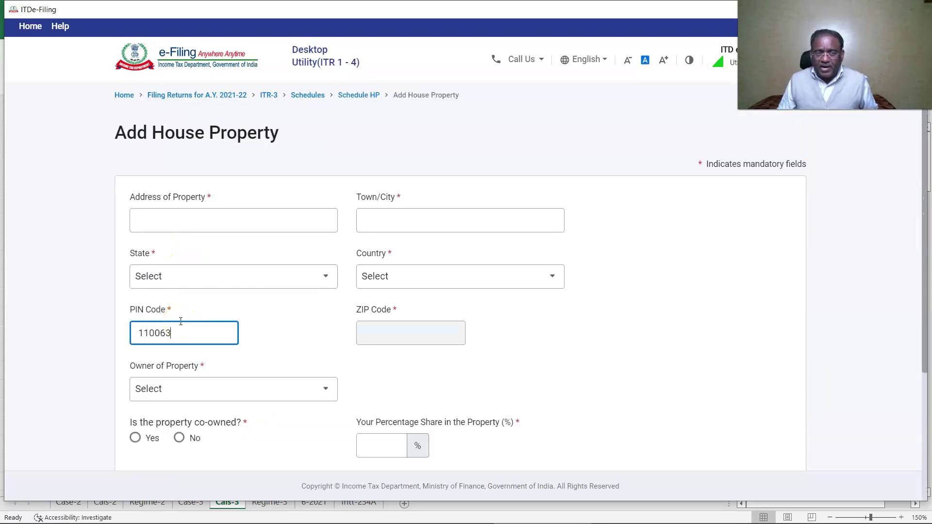
left_click(177, 286)
scroll(356, 378, "down", 3)
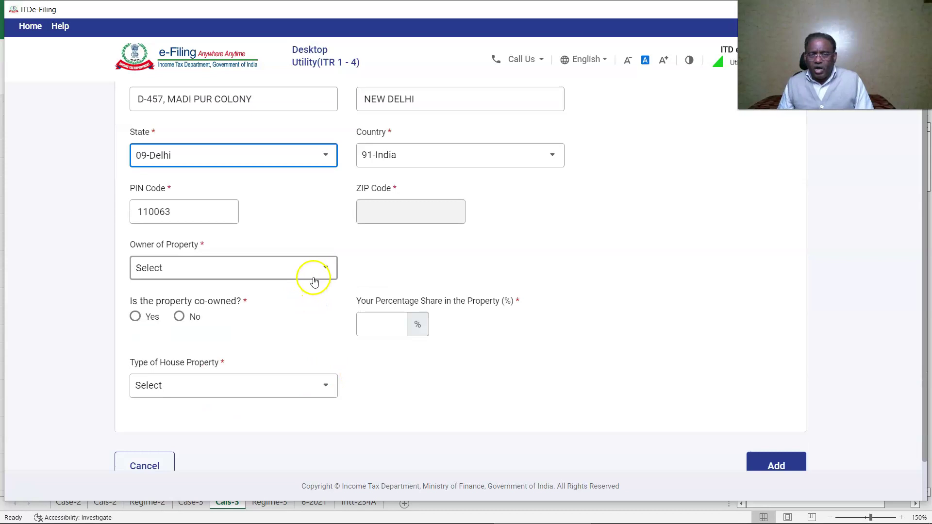
left_click(322, 268)
left_click(196, 321)
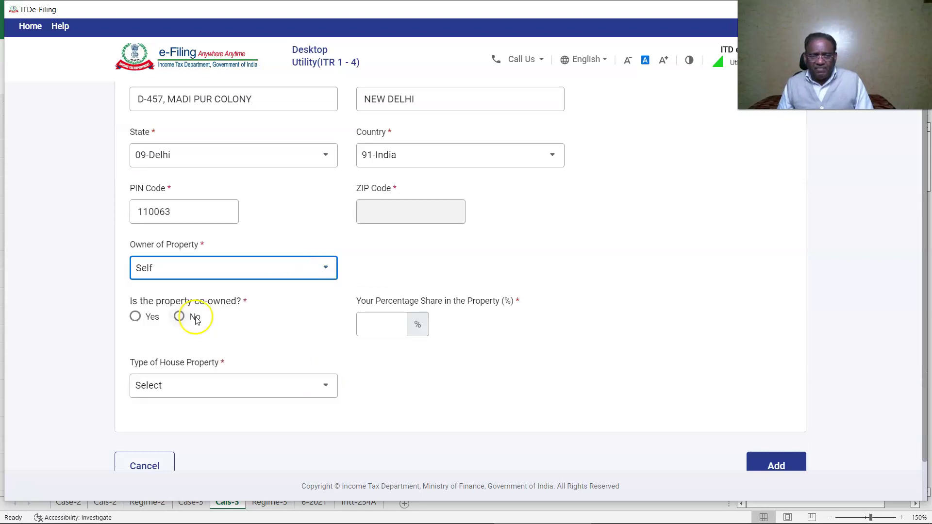
left_click(196, 317)
scroll(372, 353, "down", 1)
left_click(312, 331)
left_click(244, 381)
scroll(239, 383, "down", 3)
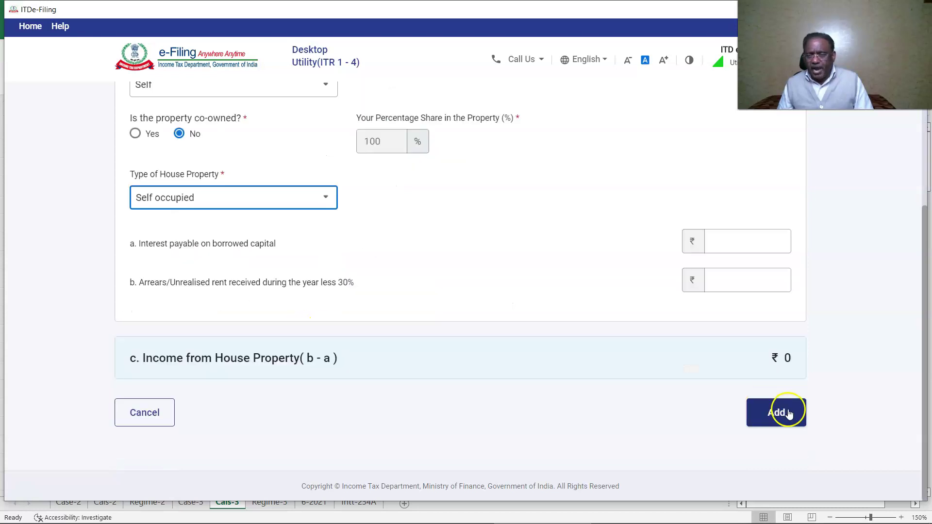
left_click(771, 410)
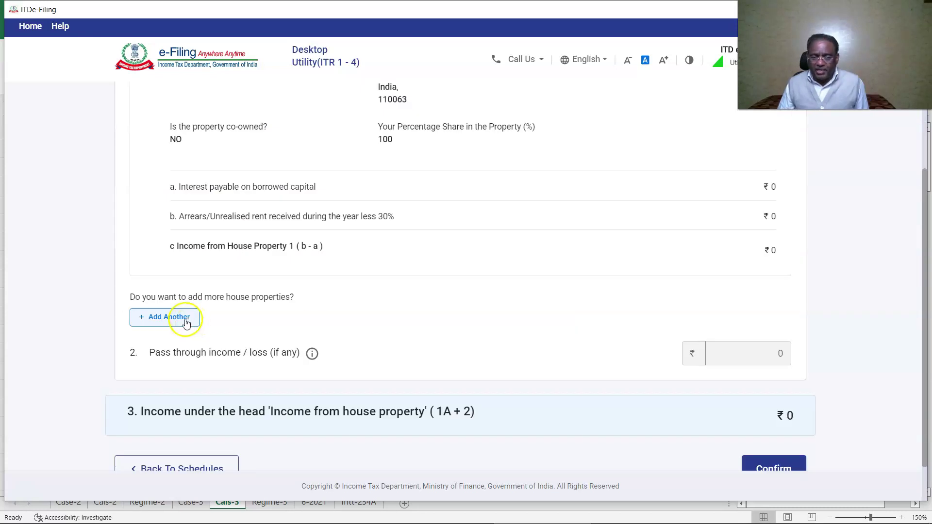
- Start a second Delhi property with its address and PIN, owned by Self, not co-owned, Let out
left_click(184, 319)
left_click(414, 225)
type("NEW DELHO")
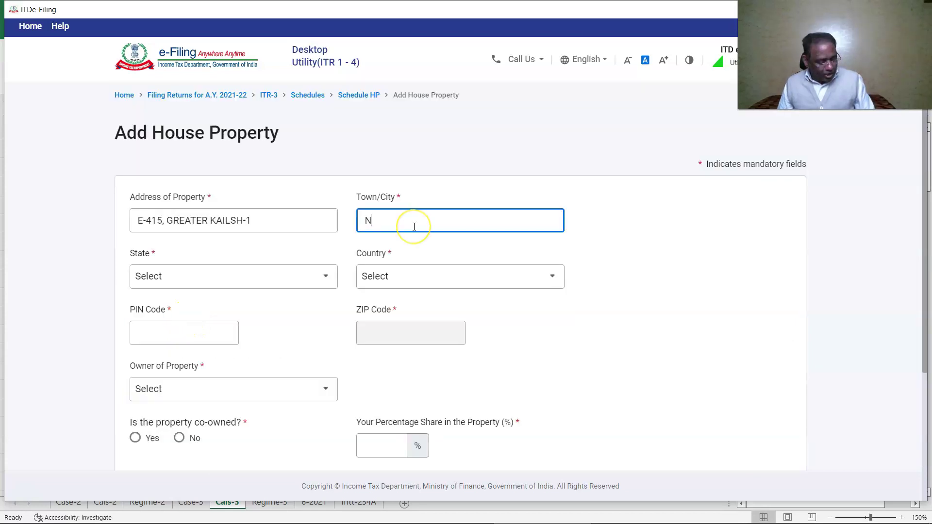
left_click(316, 276)
type("del")
left_click(233, 331)
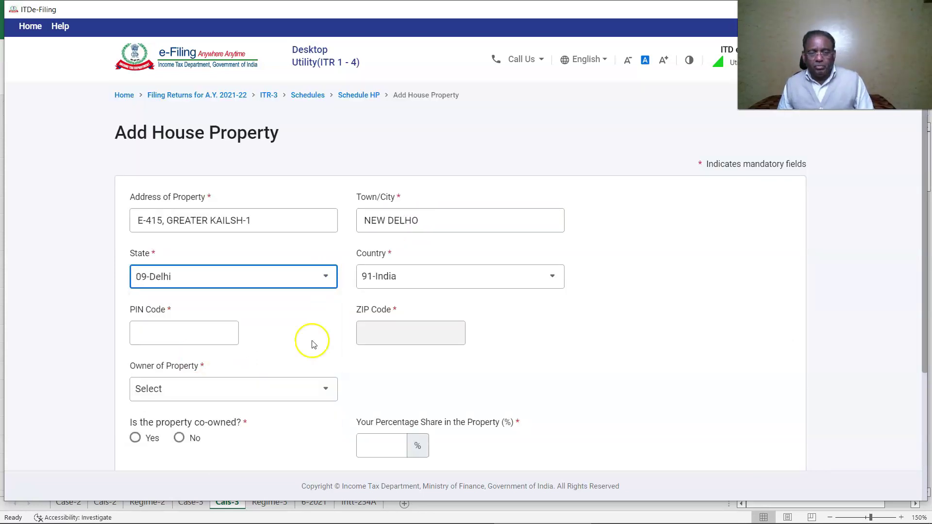
left_click(194, 330)
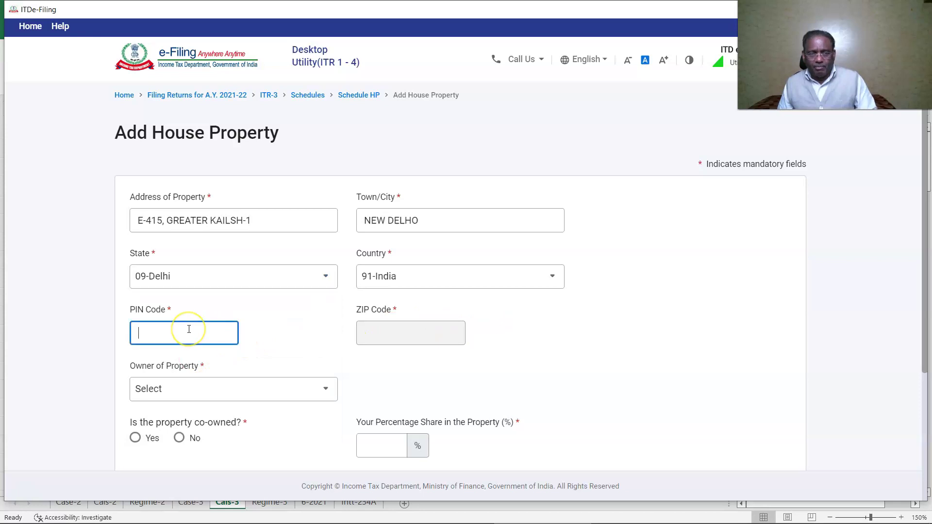
type("110048")
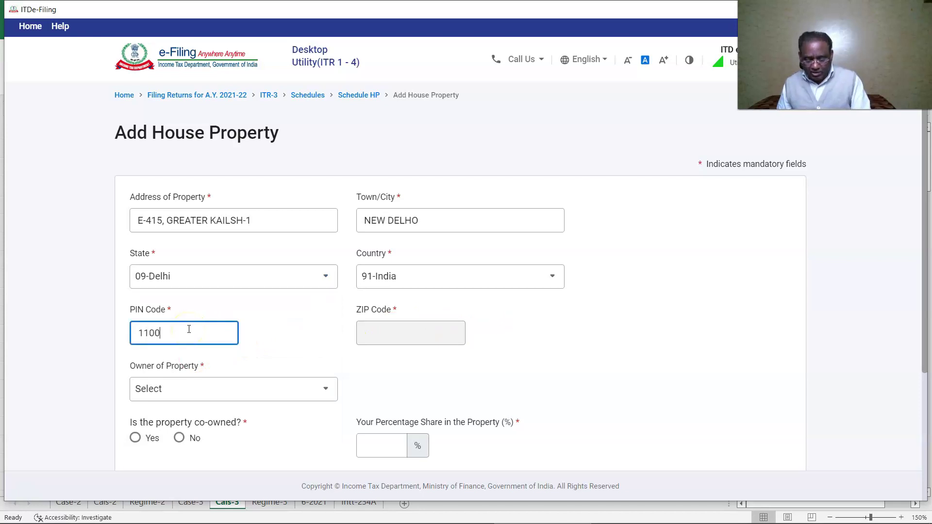
left_click(325, 389)
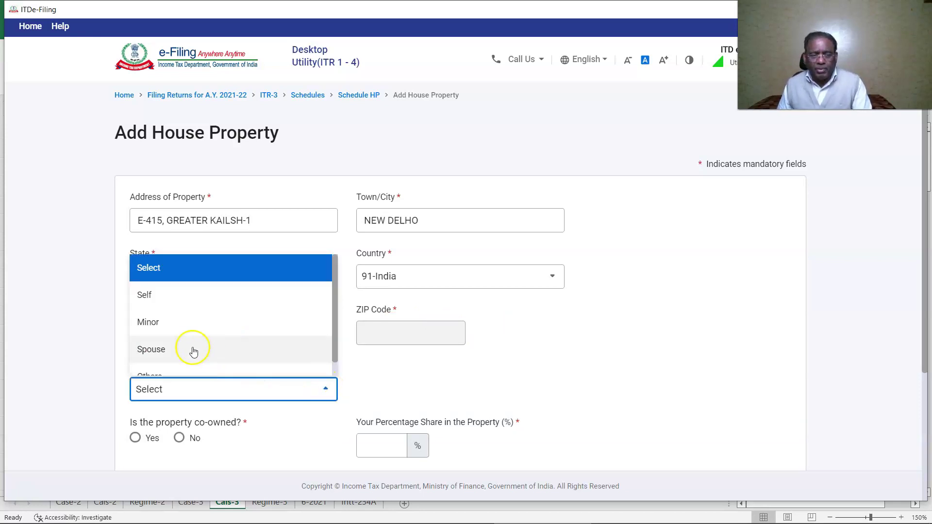
left_click(162, 295)
scroll(192, 335, "down", 2)
left_click(179, 316)
left_click(247, 381)
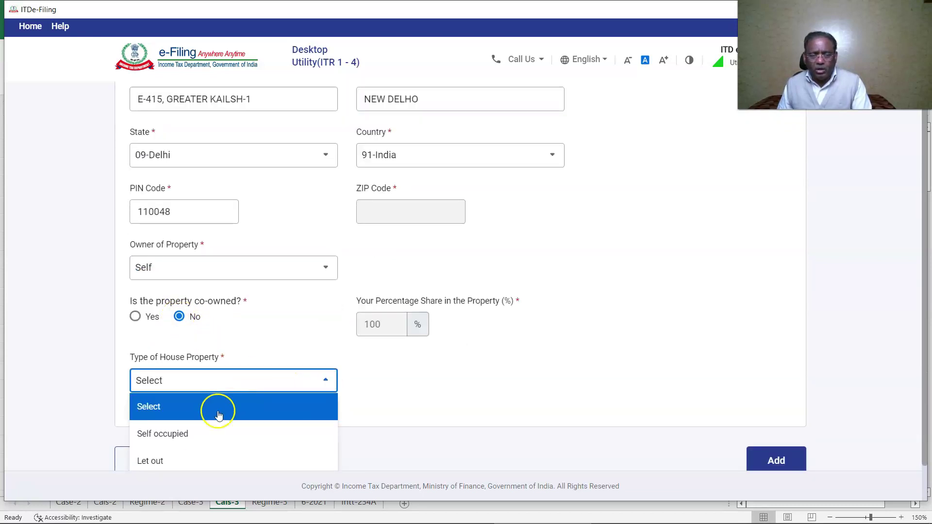
left_click(187, 458)
scroll(399, 345, "down", 2)
- Fill in the tenant's PAN and TAN and the 4,80,000 rent received
left_click(398, 329)
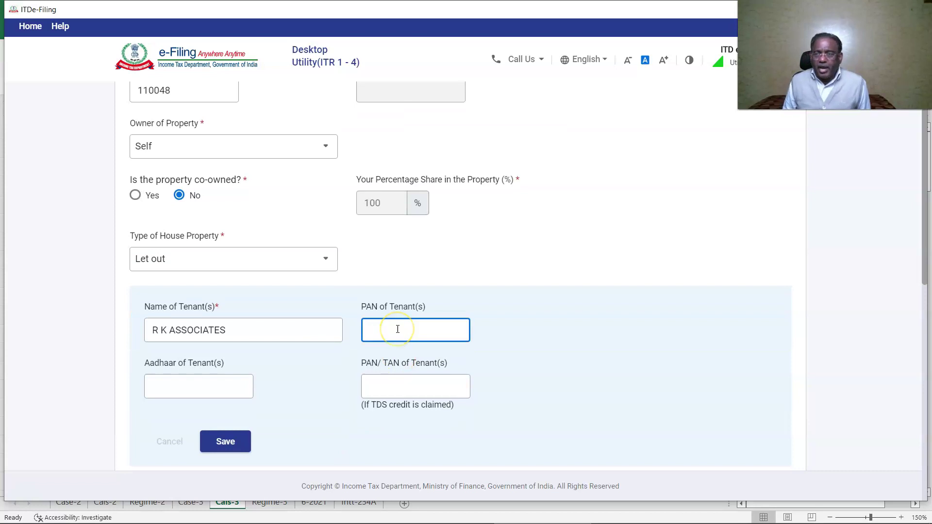
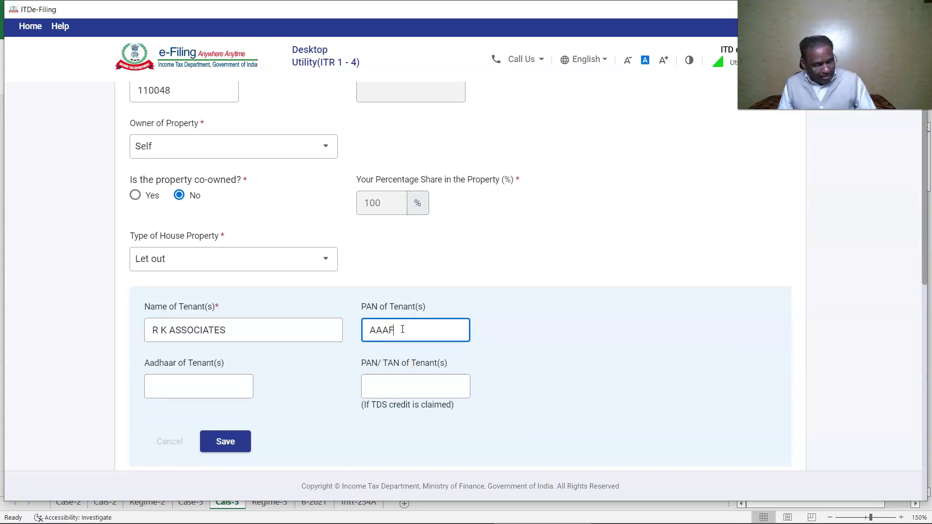
left_click(554, 330)
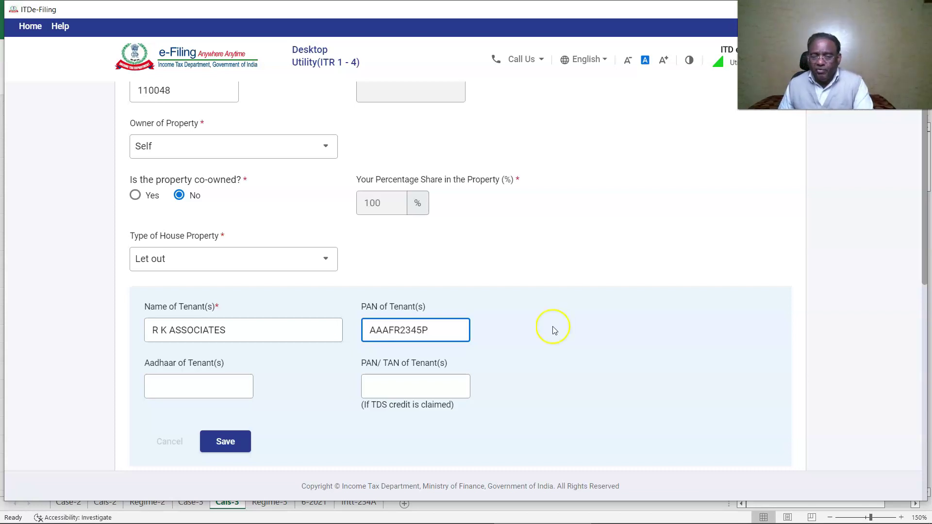
left_click(433, 375)
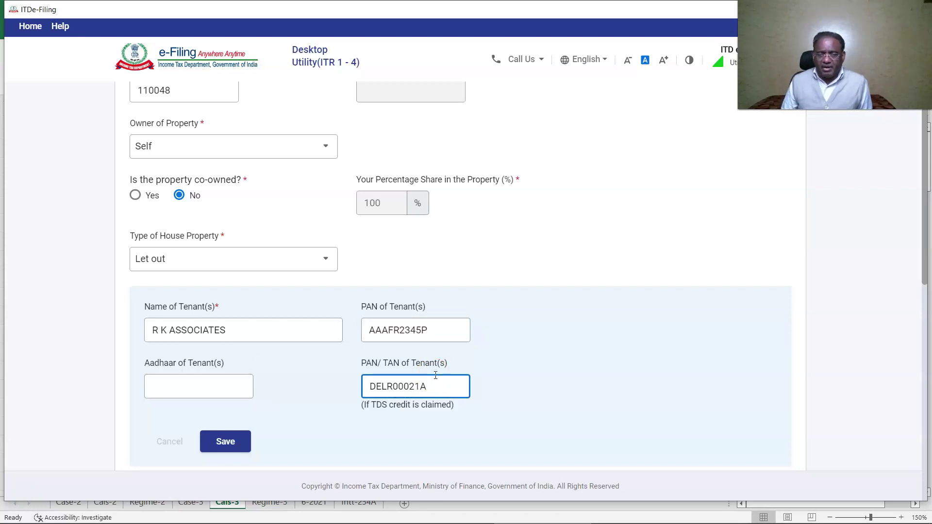
type("480000")
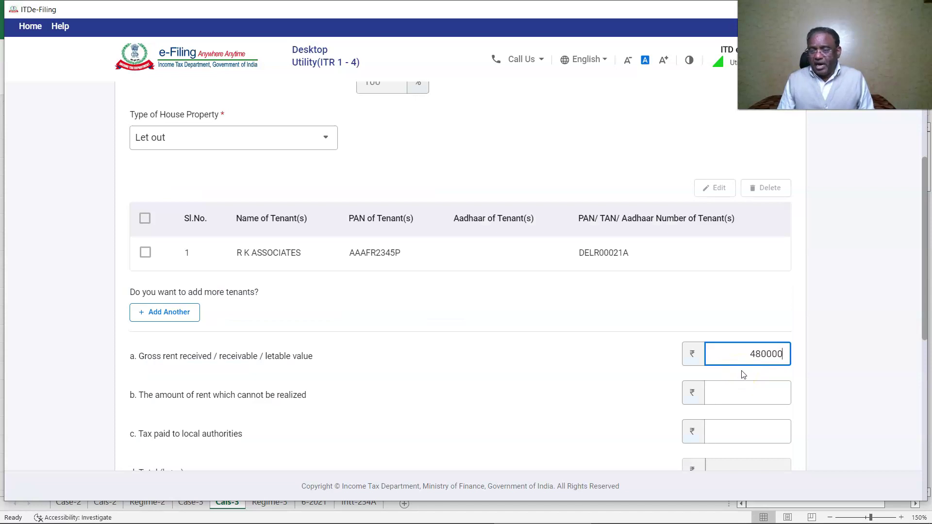
- Enter 15,000 local taxes and 2,50,000 interest on borrowed capital, then add and confirm the property
scroll(745, 340, "down", 2)
left_click(748, 310)
type("15000")
scroll(757, 262, "down", 5)
left_click(761, 212)
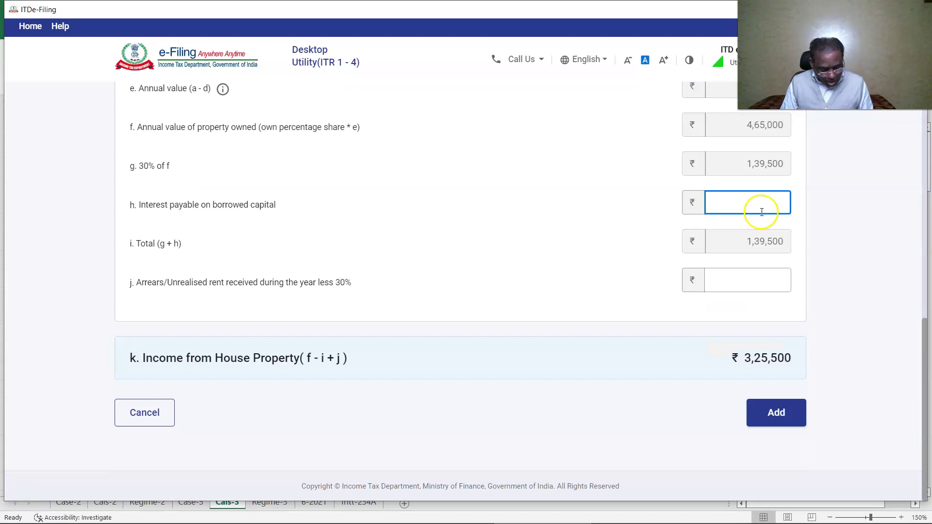
type("2,50,00")
type("000")
left_click(829, 226)
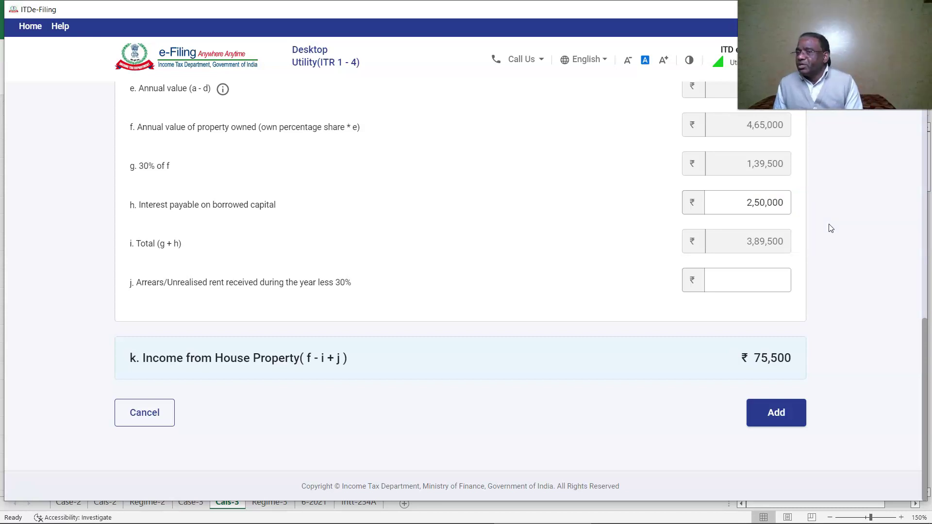
left_click(779, 412)
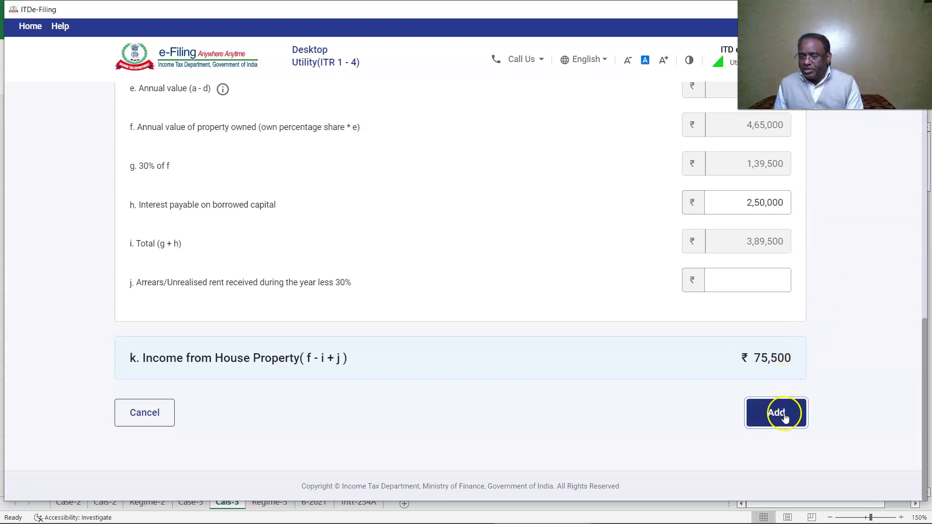
left_click(782, 414)
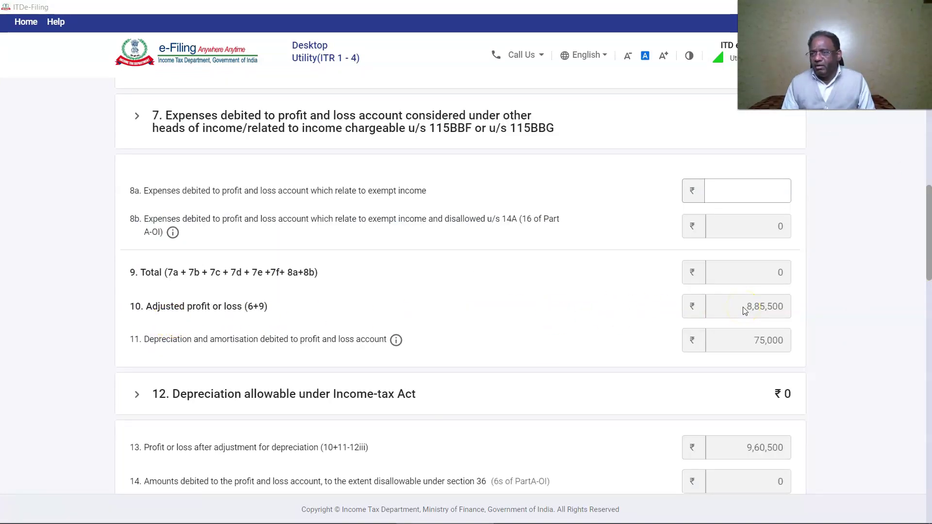
- Confirm the house property summary and finish Schedule BP at 9,60,500 business income
left_click(741, 342)
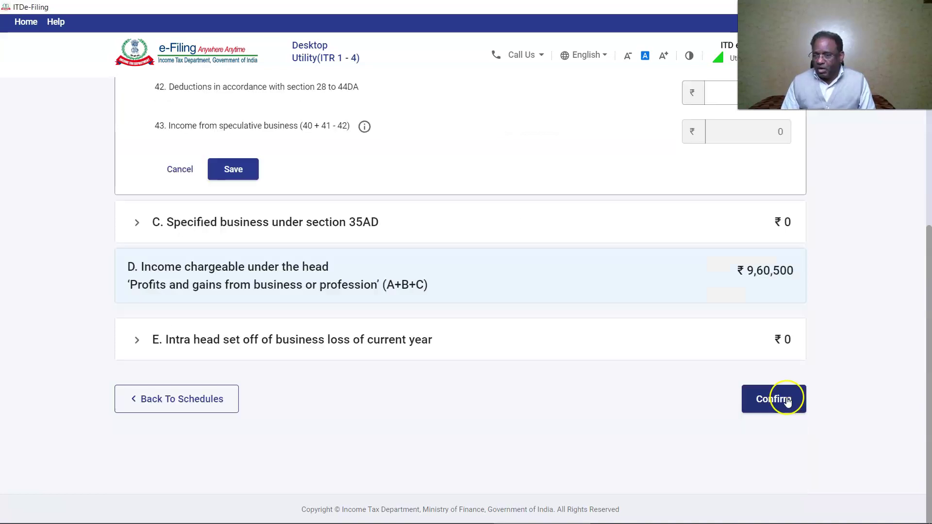
left_click(773, 396)
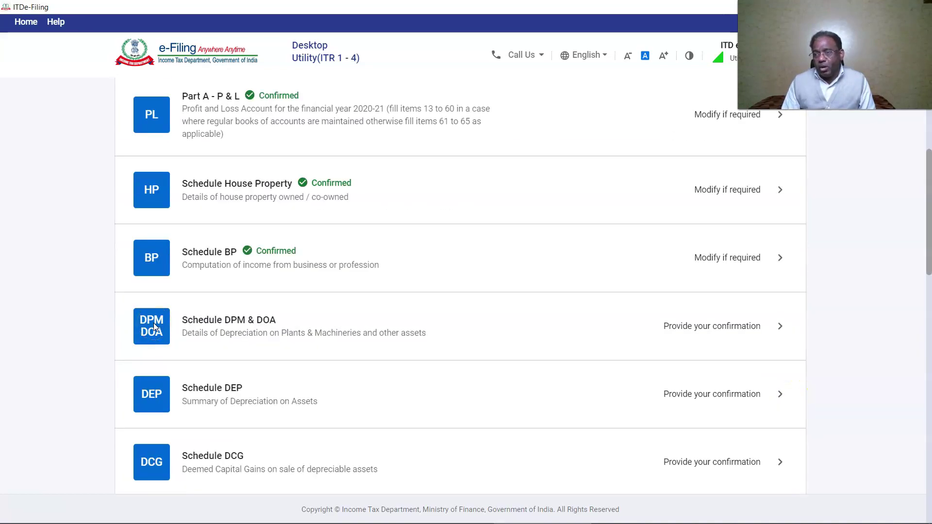
- In Schedule DOA, add details with 10,00,000 under Furniture and fittings
left_click(155, 328)
left_click(210, 218)
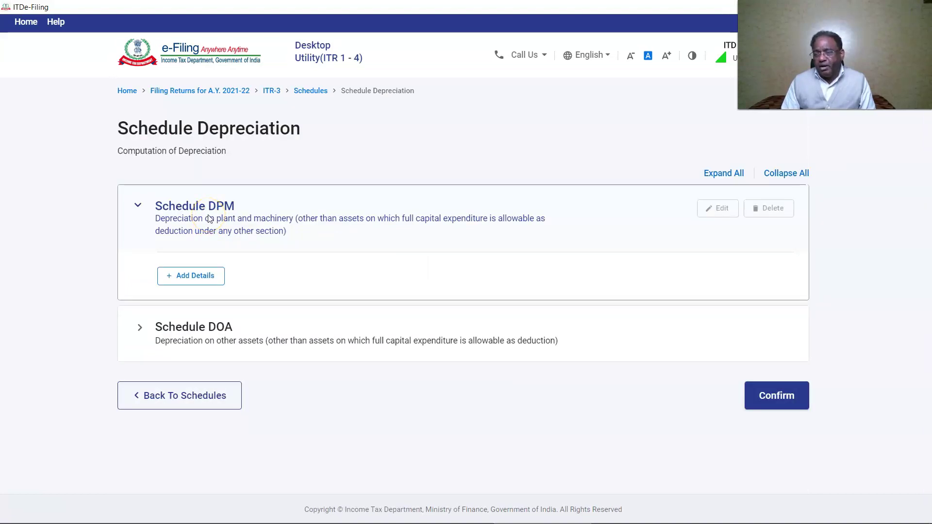
left_click(214, 310)
left_click(194, 338)
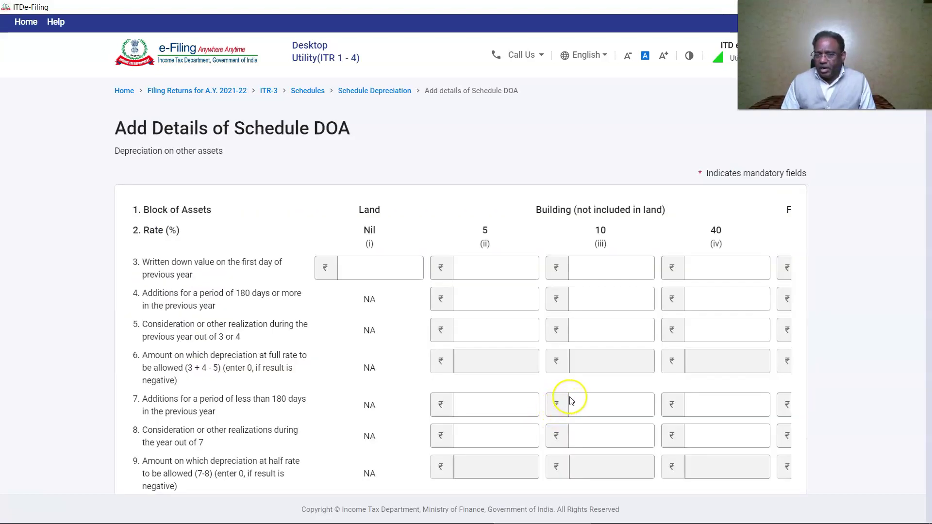
scroll(557, 404, "down", 5)
left_click_drag(578, 400, 669, 393)
scroll(670, 393, "up", 5)
left_click(669, 270)
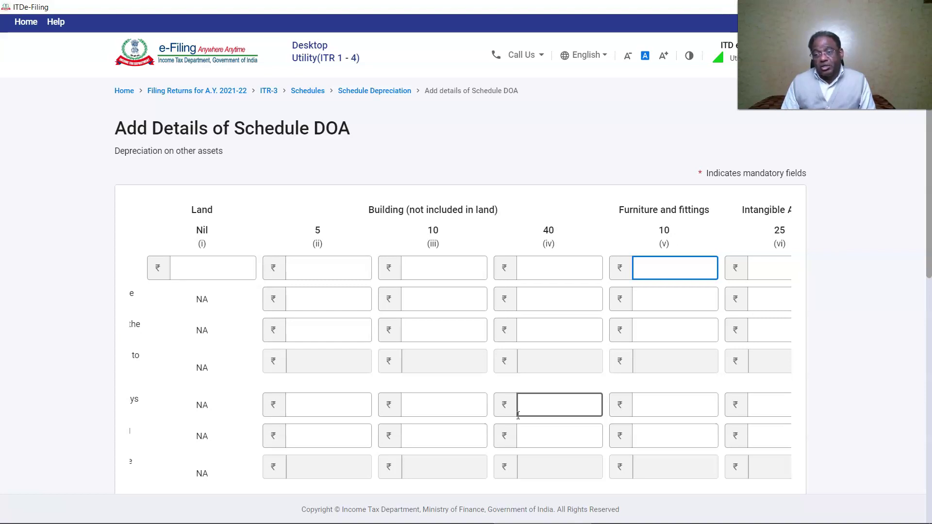
scroll(195, 254, "down", 1)
left_click(195, 254)
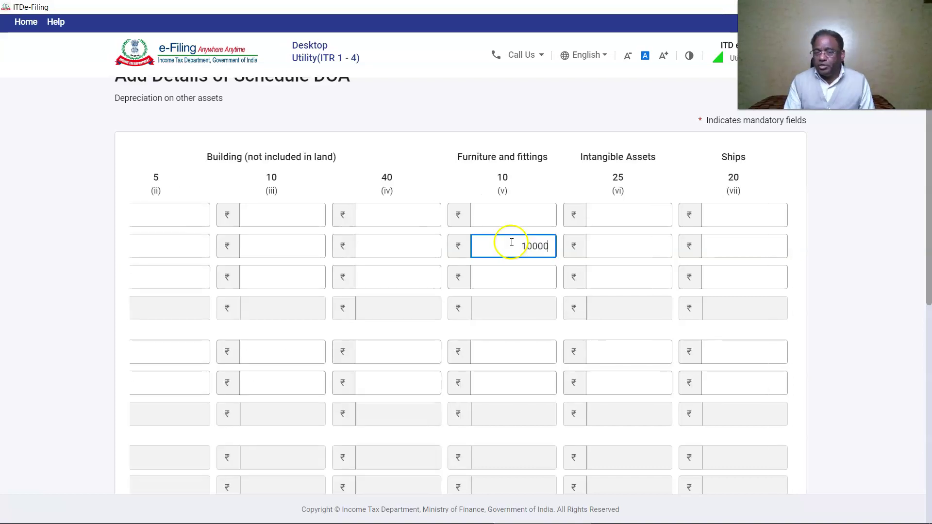
type("00")
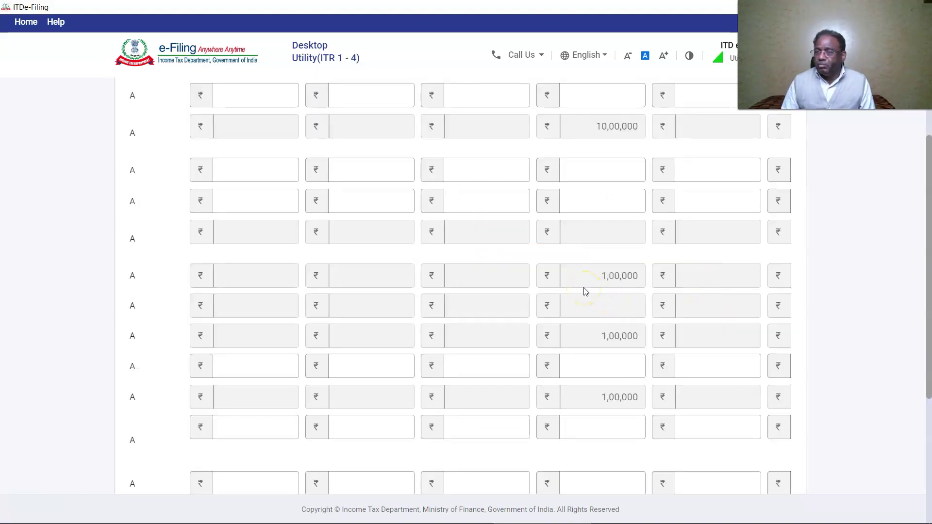
left_click(701, 372)
- Check the 1,00,000 depreciation and 9,00,000 closing value, then add and confirm Schedule Depreciation
scroll(702, 376, "down", 4)
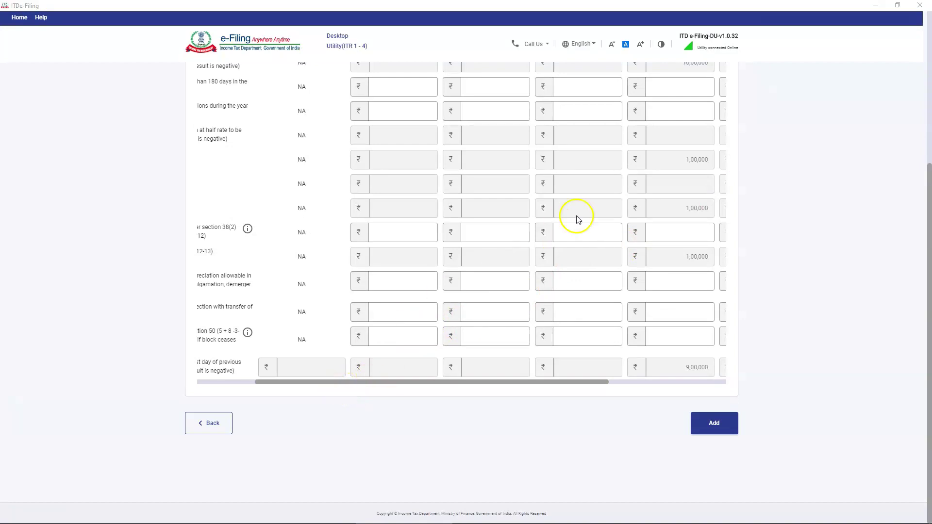
scroll(369, 187, "up", 3)
scroll(369, 187, "left", 2)
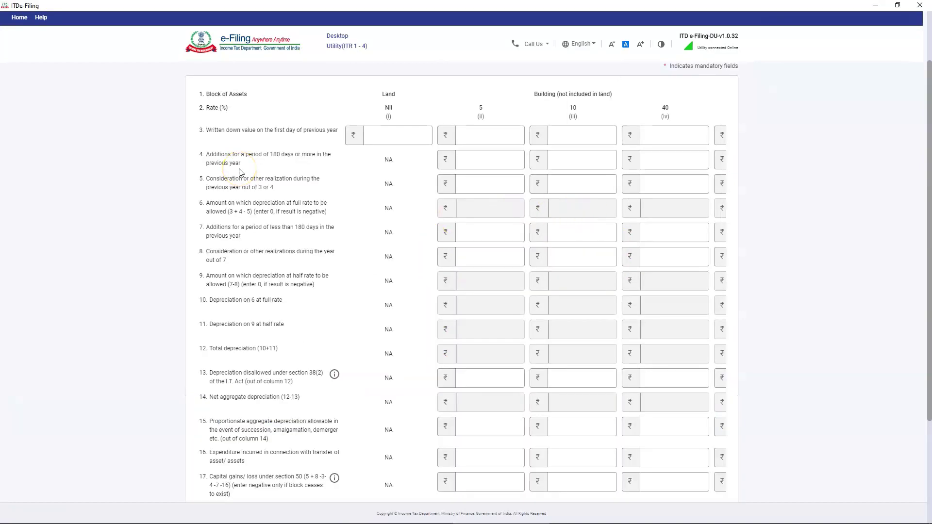
left_click(245, 306)
scroll(676, 312, "down", 3)
scroll(676, 312, "right", 1)
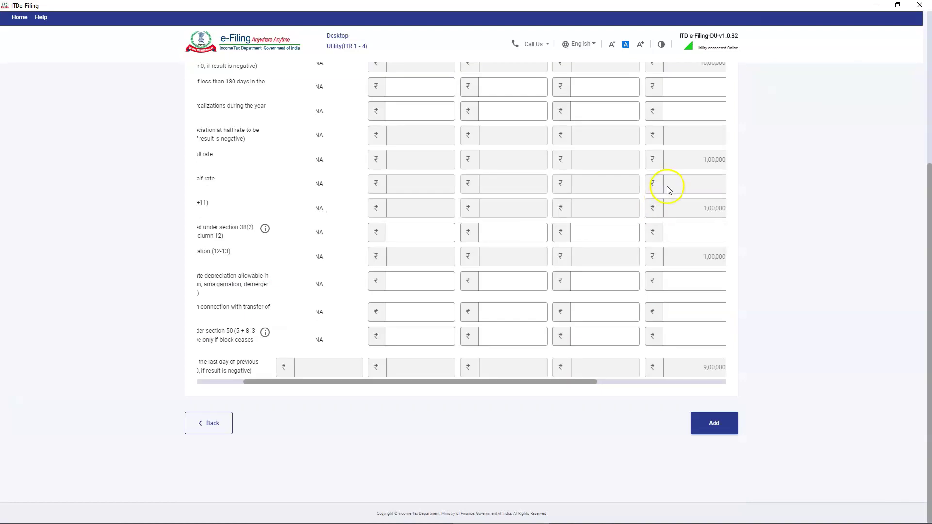
scroll(374, 383, "left", 1)
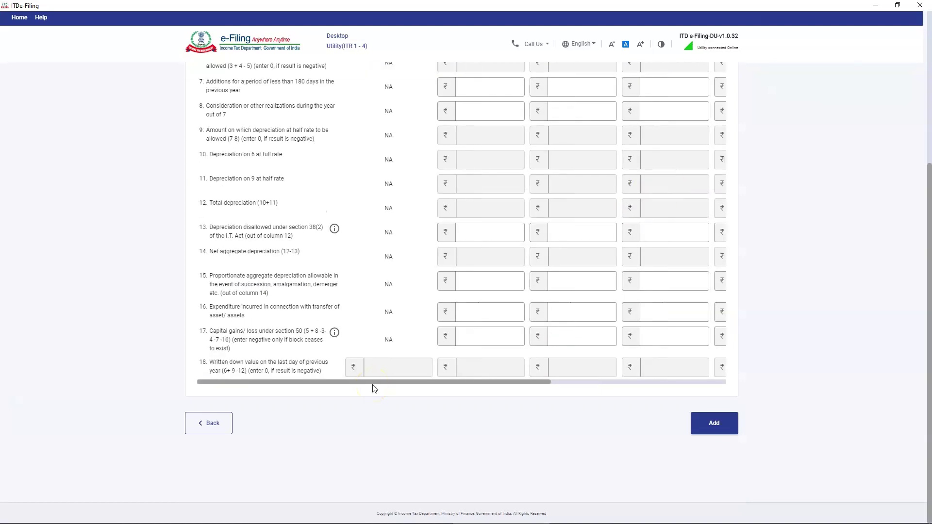
left_click_drag(374, 385, 493, 385)
left_click(578, 367)
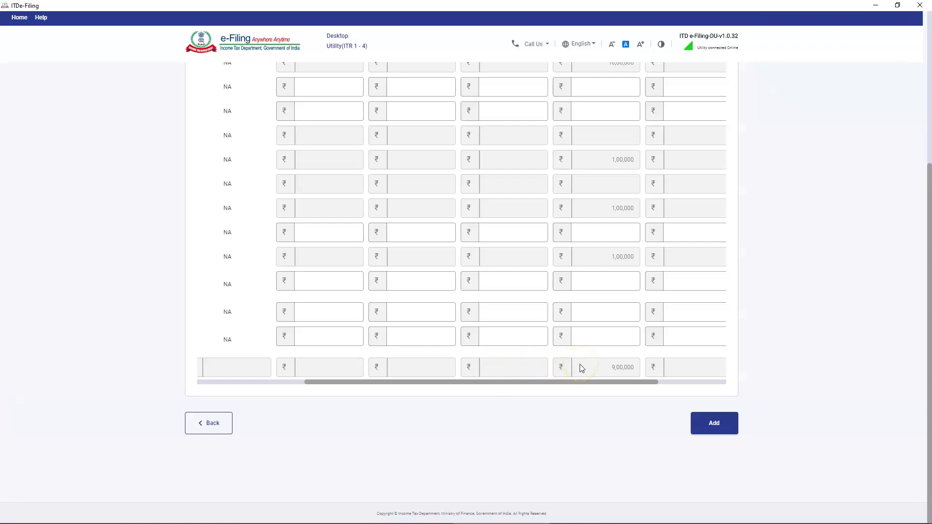
left_click(710, 430)
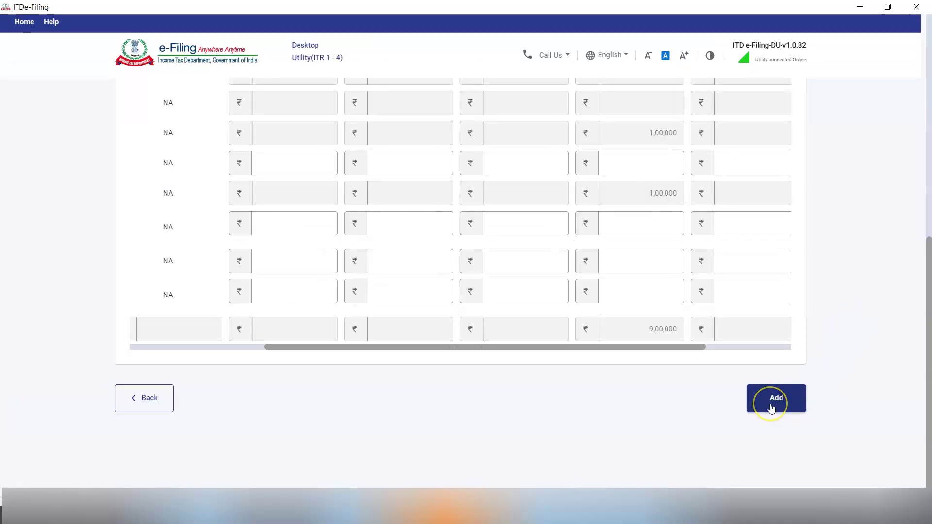
left_click(775, 397)
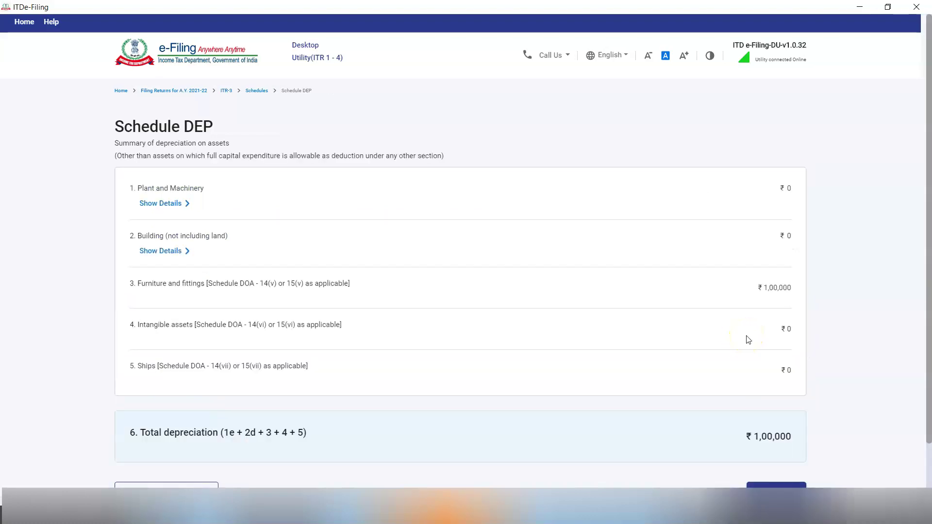
- Confirm Schedule DEP and re-save Schedule BP so business income becomes 8,60,500
scroll(748, 339, "down", 1)
left_click(775, 435)
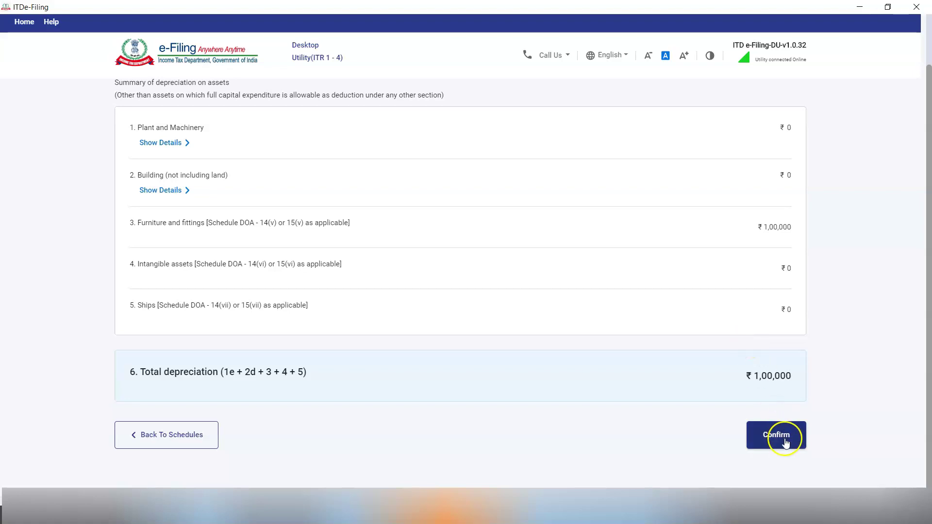
left_click(151, 315)
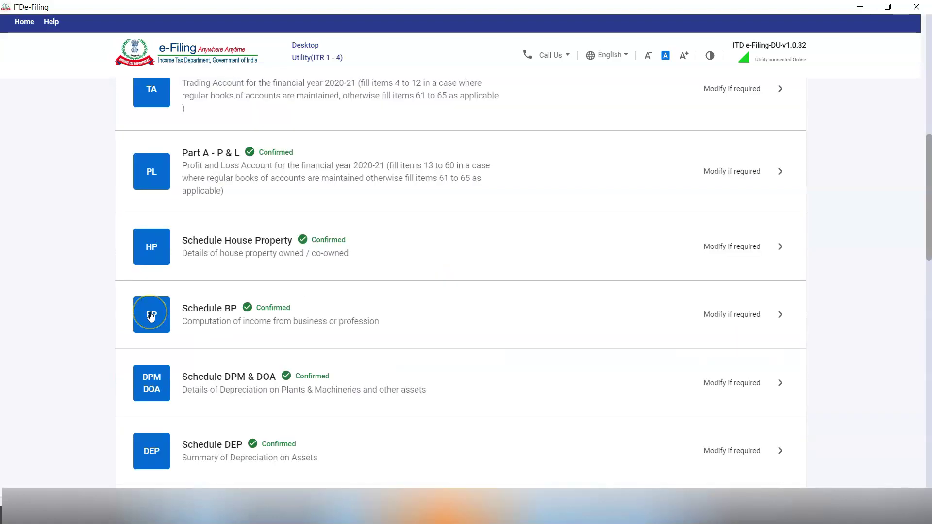
left_click(722, 206)
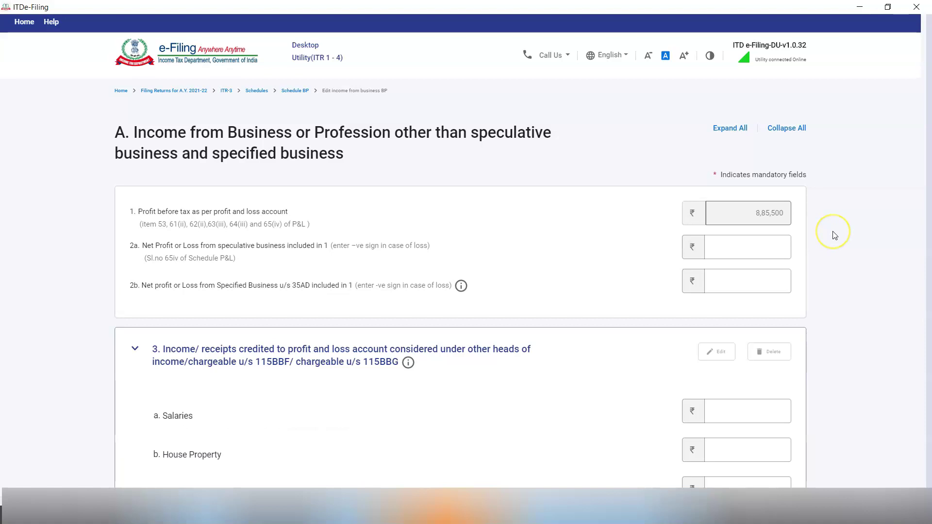
scroll(774, 233, "down", 10)
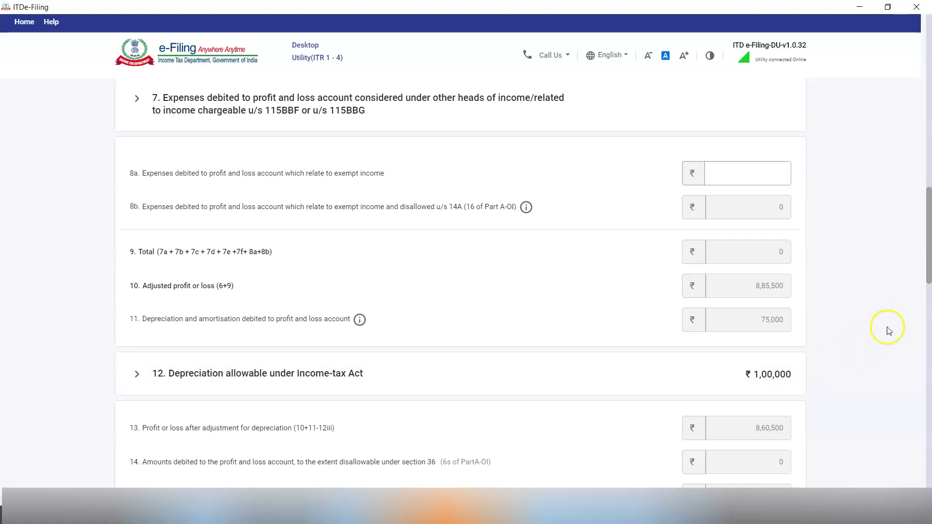
scroll(886, 322, "down", 1)
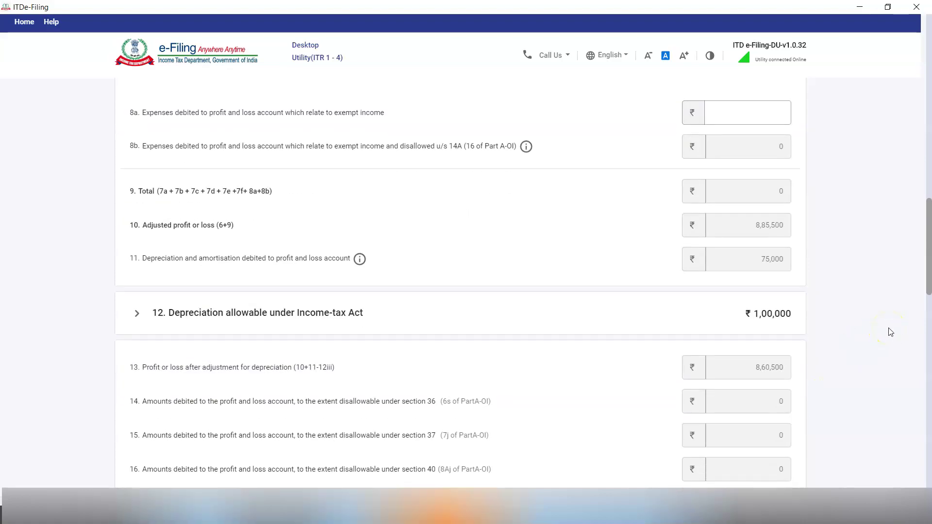
scroll(891, 332, "down", 9)
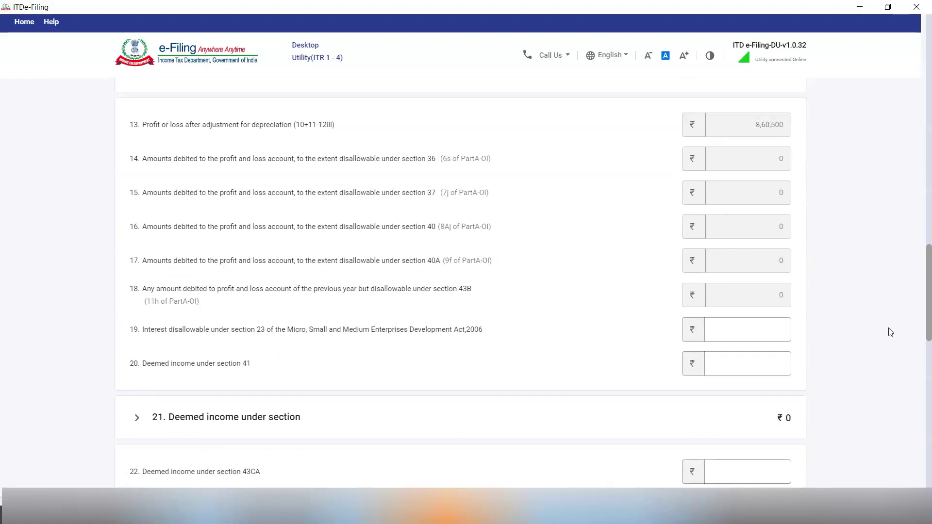
scroll(890, 332, "down", 10)
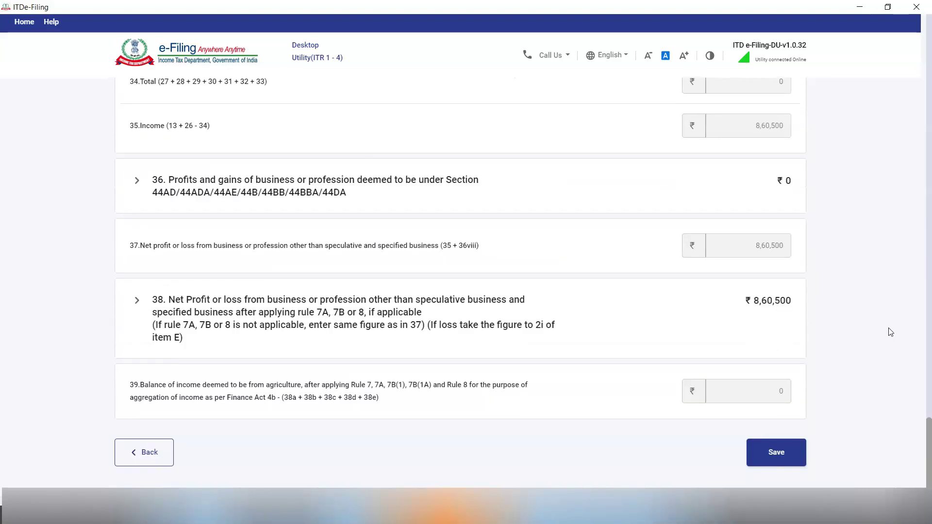
left_click(760, 450)
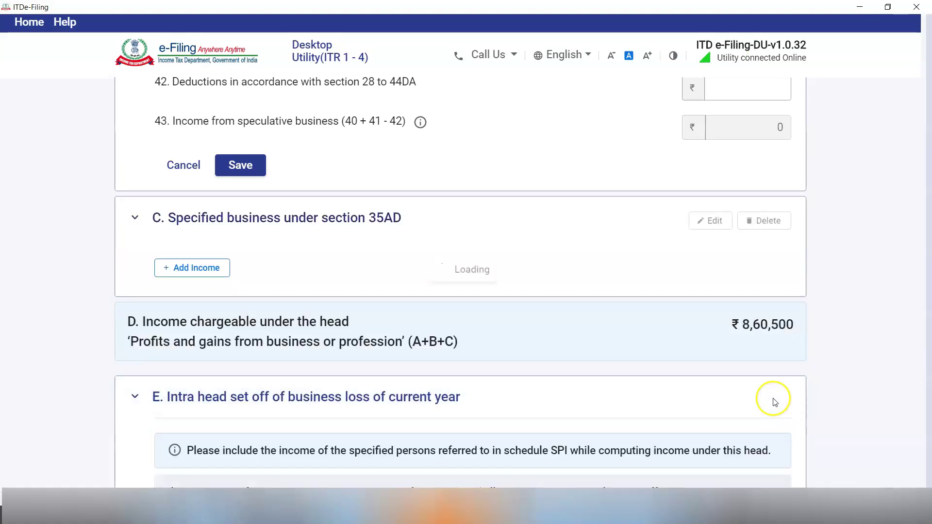
- Confirm the nil Schedule DCG
left_click(161, 299)
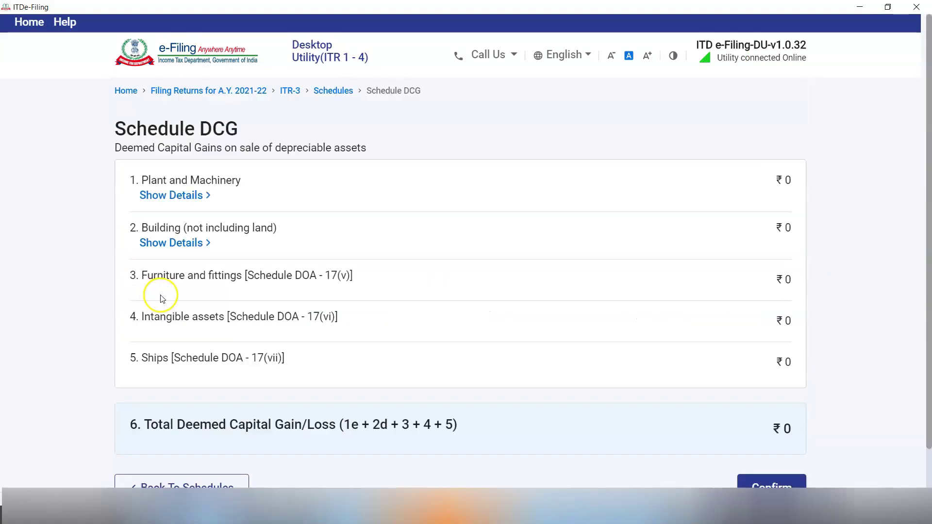
scroll(621, 301, "down", 2)
left_click(773, 399)
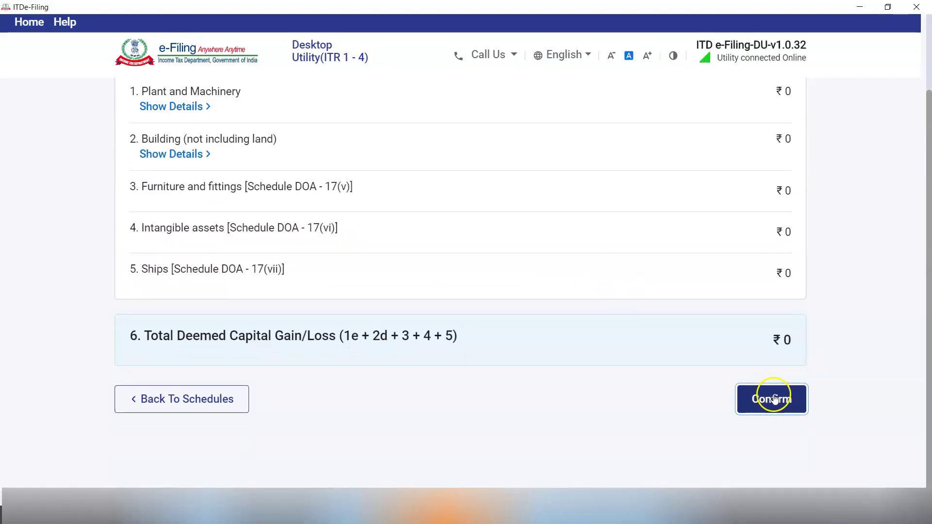
left_click(152, 381)
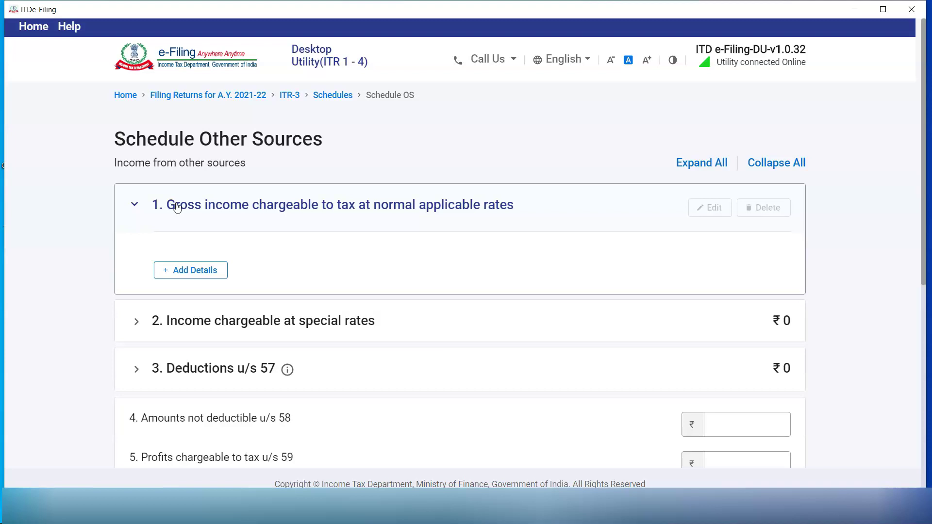
- Add gross interest income: 13,000 savings bank and 50,000 deposits
left_click(194, 276)
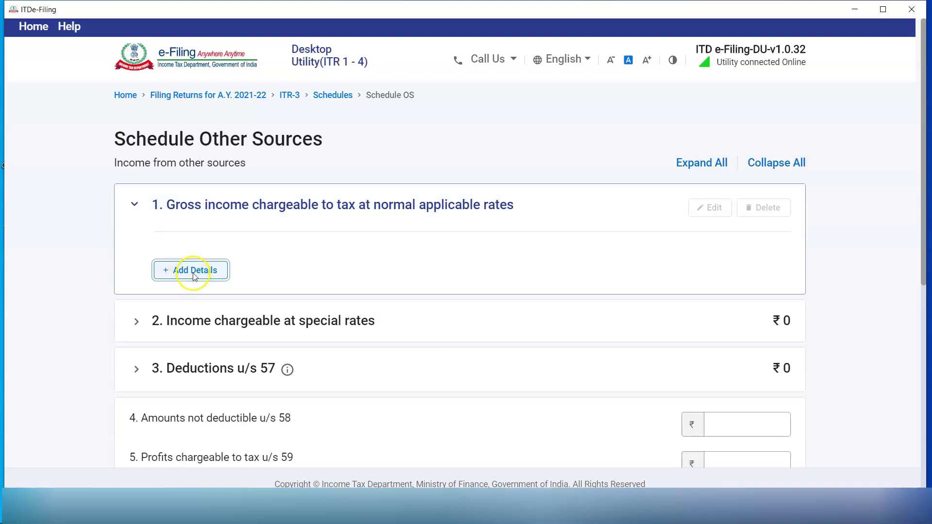
left_click(326, 236)
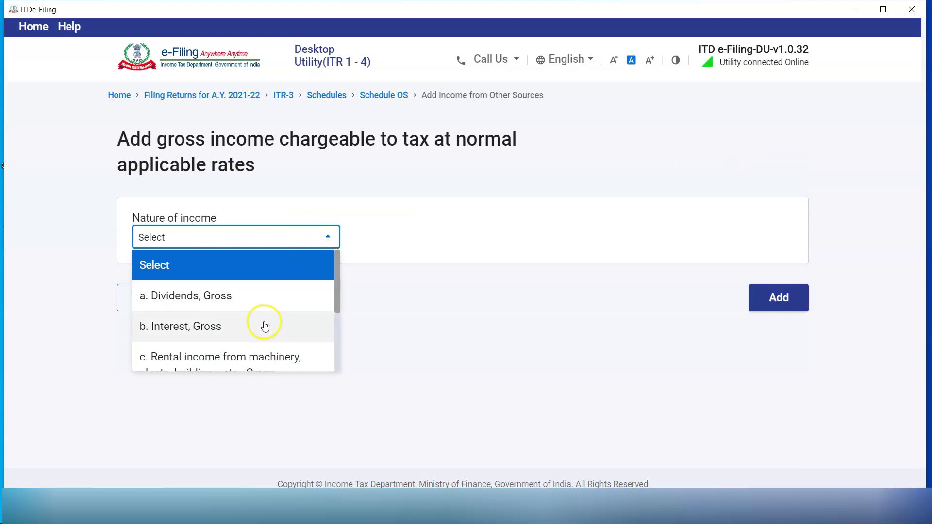
left_click(264, 326)
left_click(735, 297)
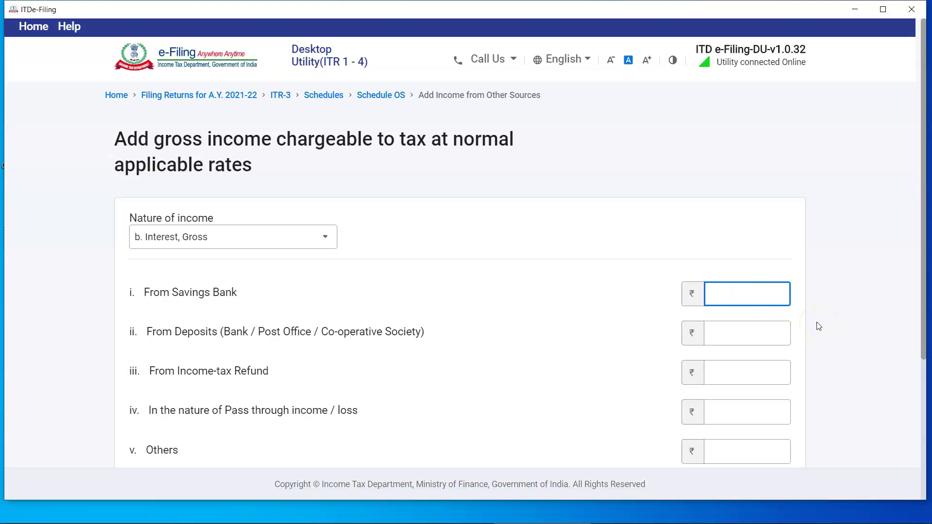
type("13000")
left_click(838, 332)
left_click(748, 333)
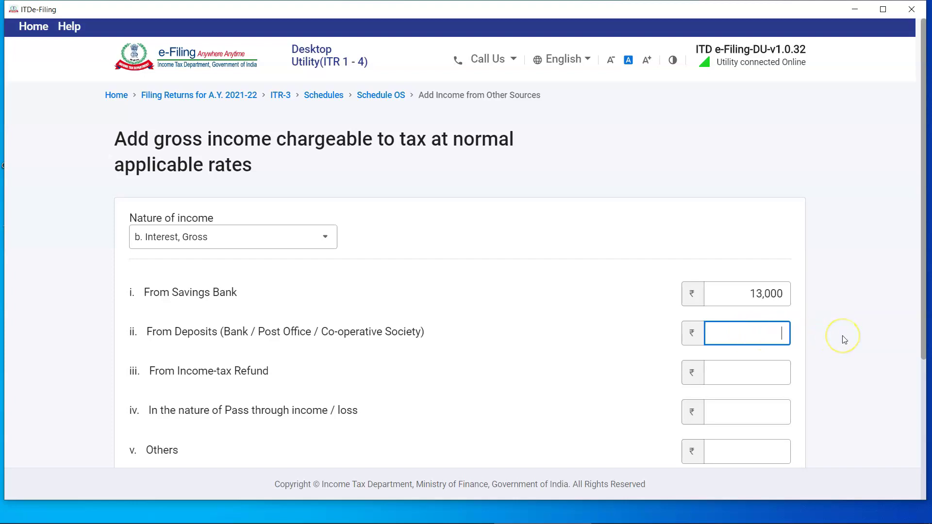
type("50000")
scroll(843, 340, "down", 4)
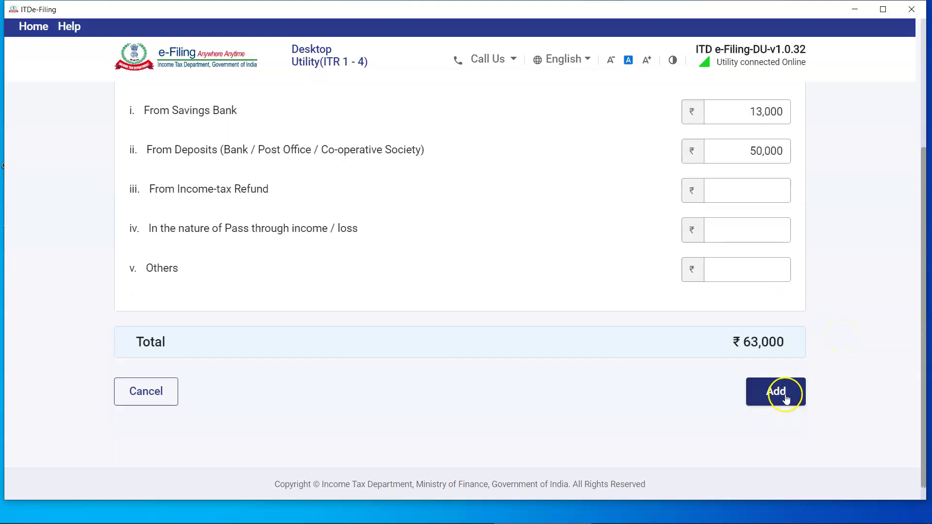
left_click(779, 393)
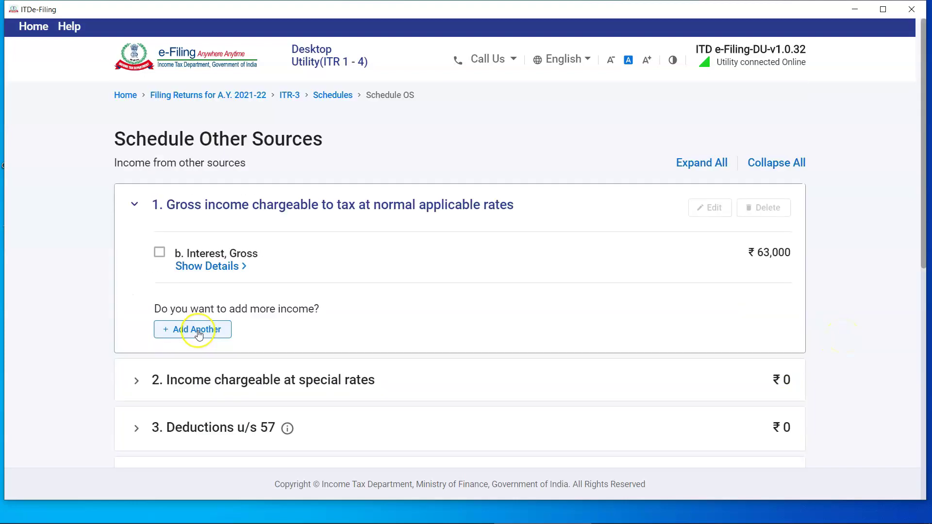
- Add 2,500 of dividend income as another other-sources entry
left_click(198, 334)
left_click(266, 300)
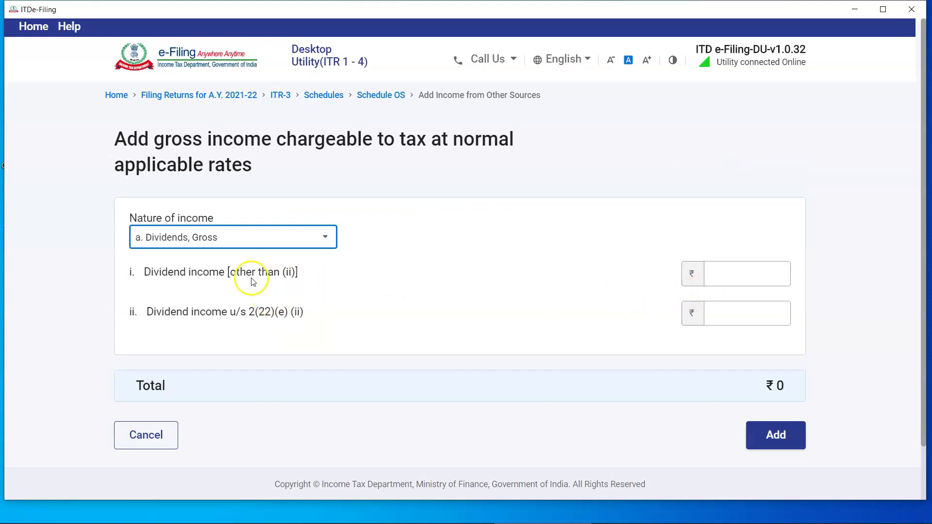
left_click(722, 273)
type("2500")
left_click(663, 280)
scroll(655, 276, "down", 2)
left_click(779, 375)
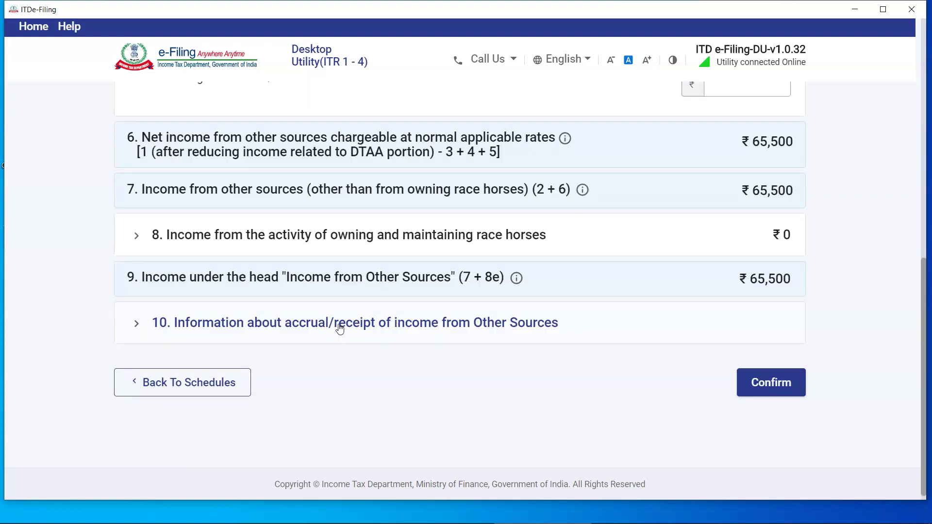
- Record the 2,500 dividend as received up to 15/6 and confirm Schedule Other Sources
left_click(341, 329)
scroll(368, 327, "down", 2)
left_click(395, 326)
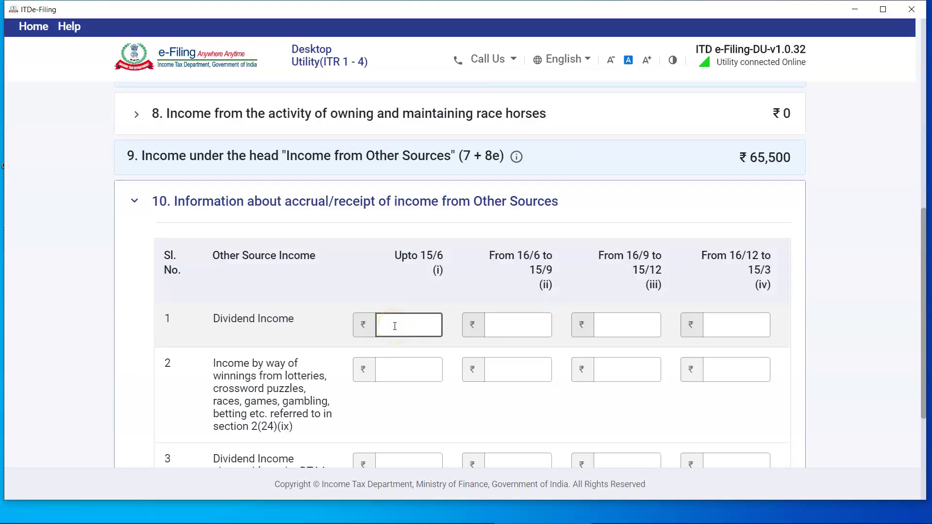
type("2,50")
type("0")
scroll(582, 349, "down", 4)
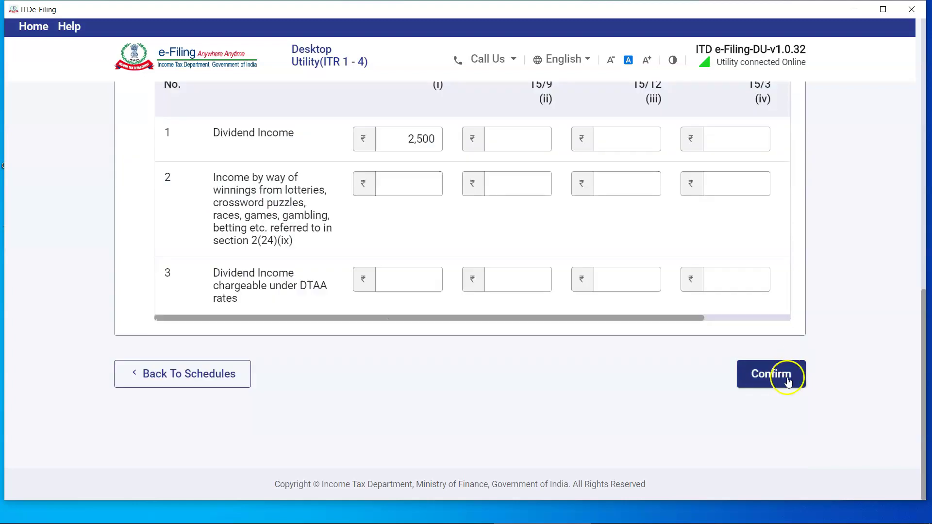
left_click(782, 378)
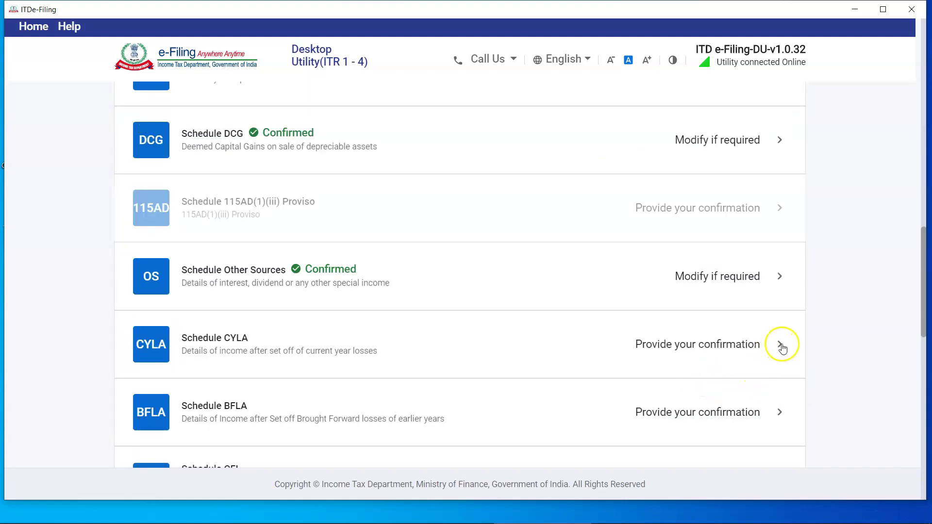
- Confirm CYLA, compute set-off in BFLA and CFL, then start adding 80D health insurance details
left_click(783, 347)
left_click(776, 359)
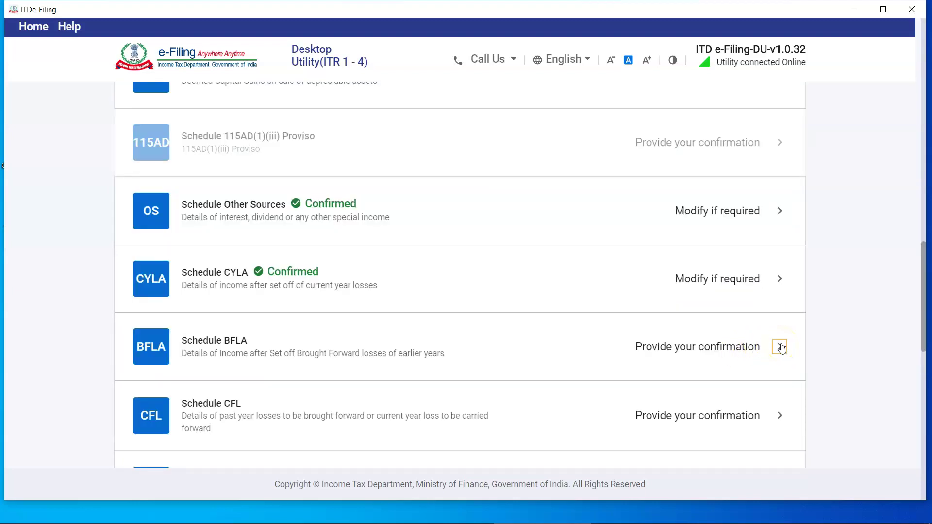
left_click(782, 348)
left_click(750, 378)
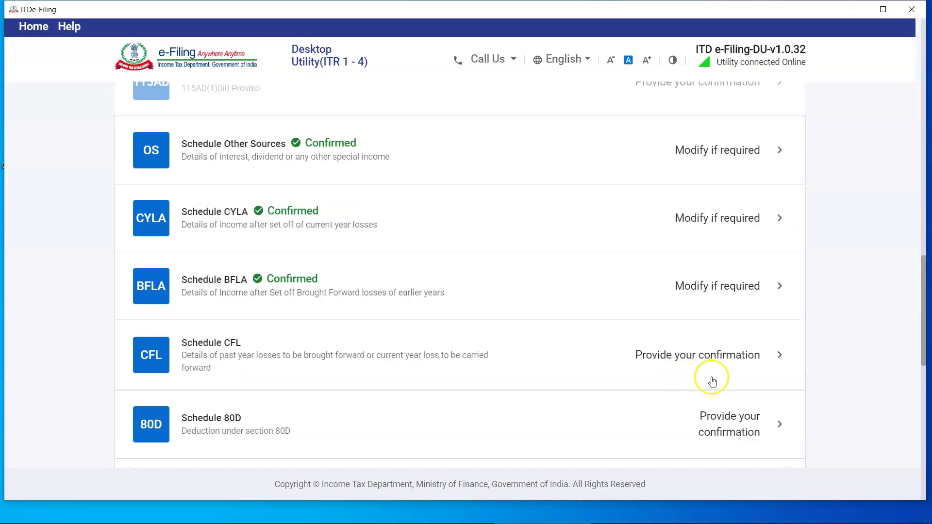
left_click(657, 359)
left_click(764, 378)
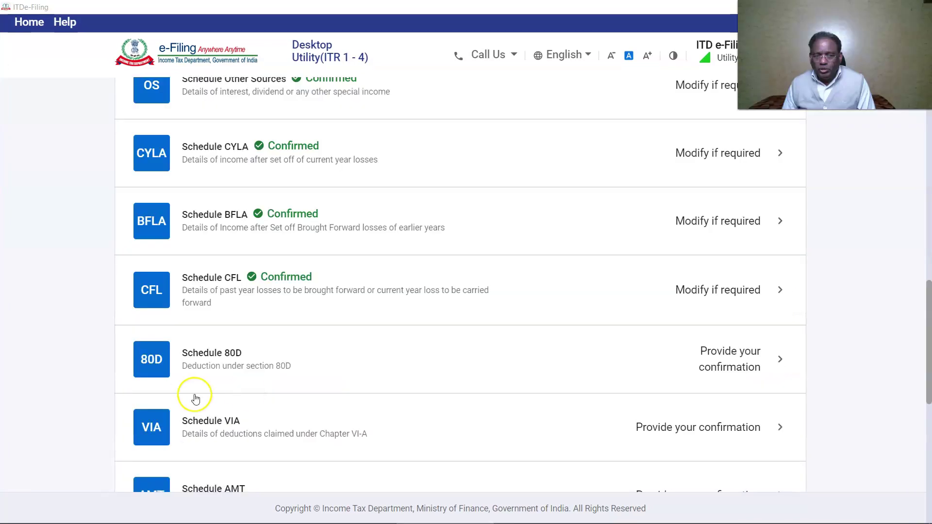
left_click(153, 375)
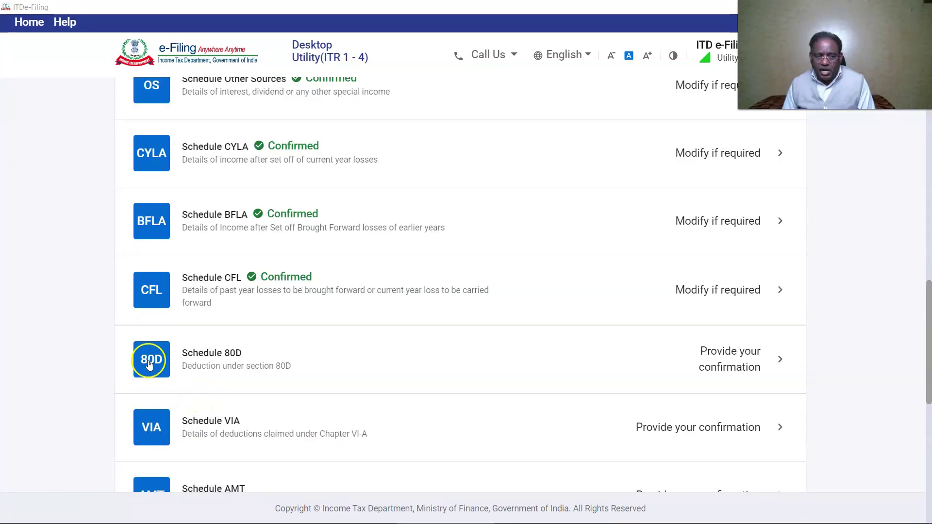
left_click(174, 226)
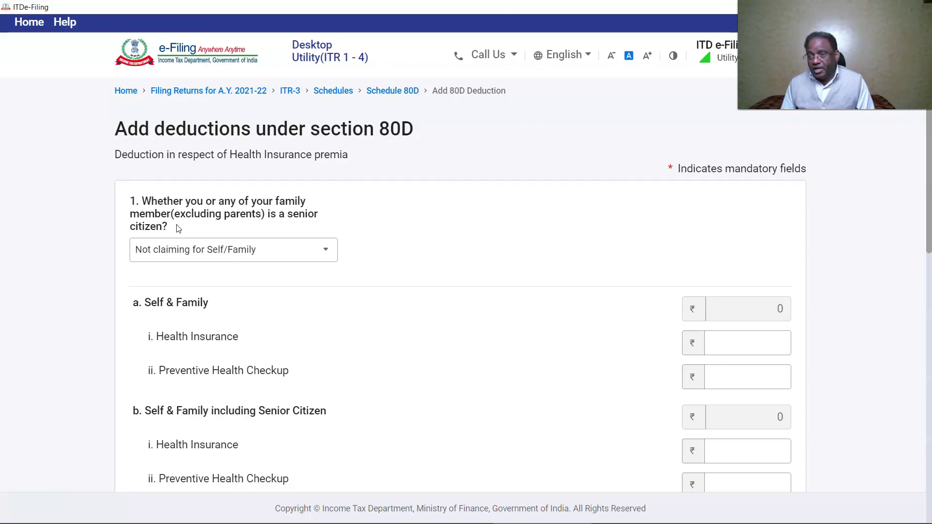
- Add a ₹28,000 self-and-family health insurance premium under 80D, answering No to senior citizen
left_click(330, 251)
left_click(205, 340)
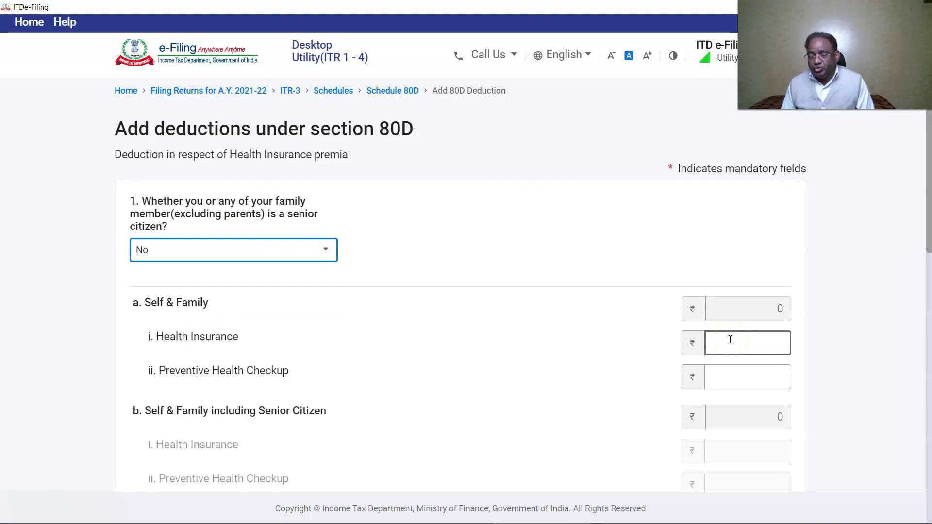
left_click(729, 339)
left_click(730, 340)
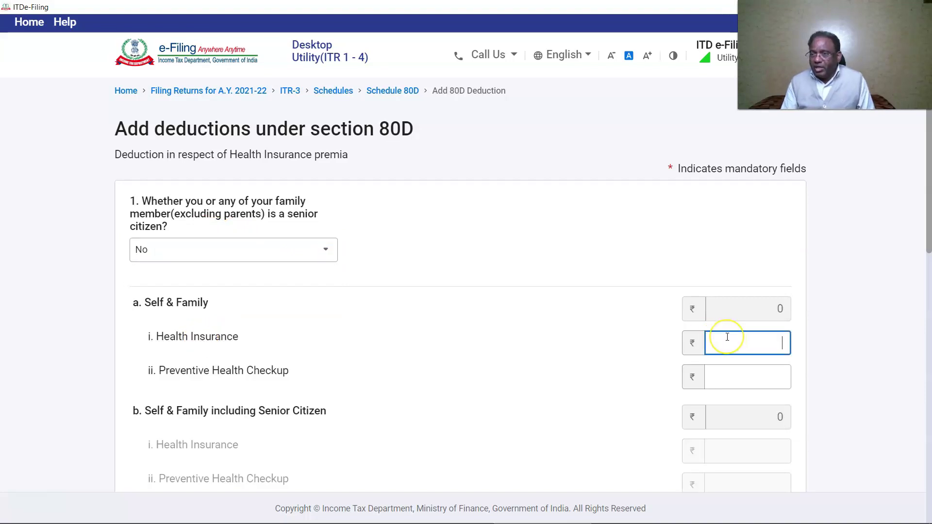
type("28000")
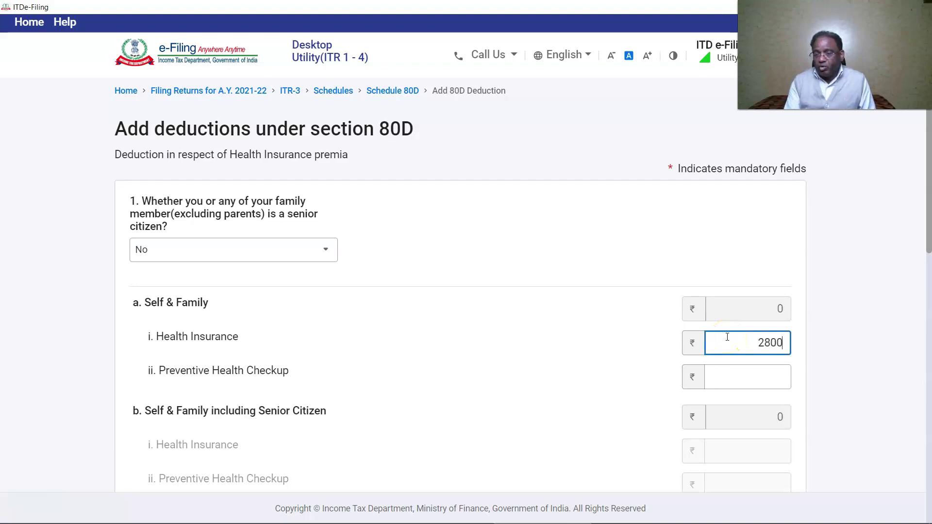
scroll(757, 369, "down", 7)
left_click(784, 396)
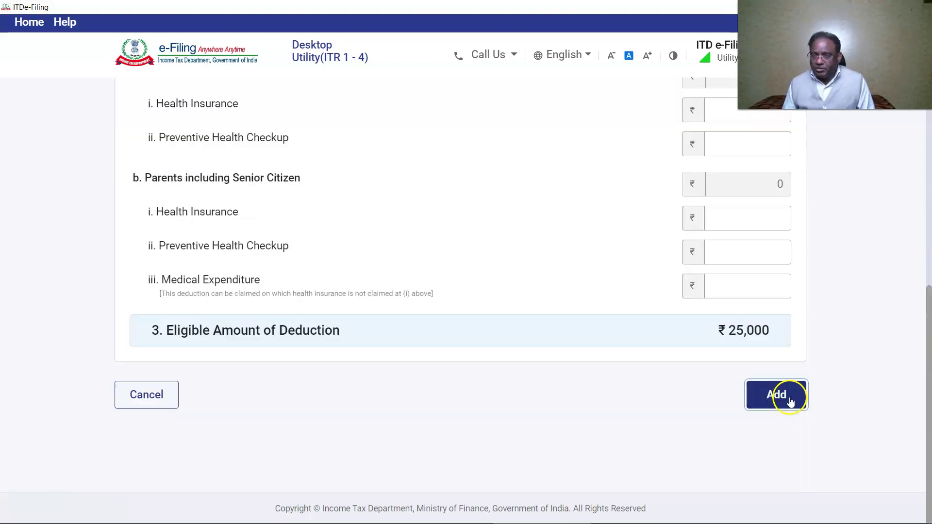
left_click(785, 397)
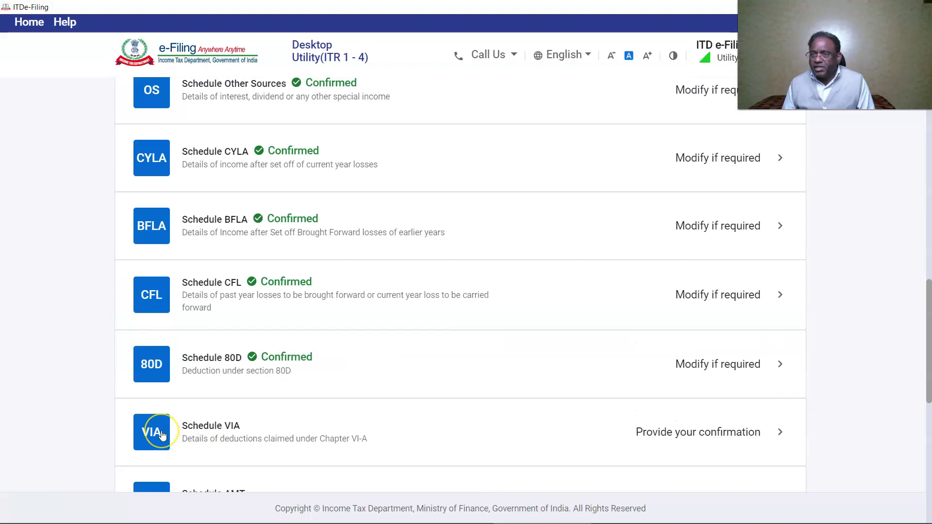
left_click(151, 430)
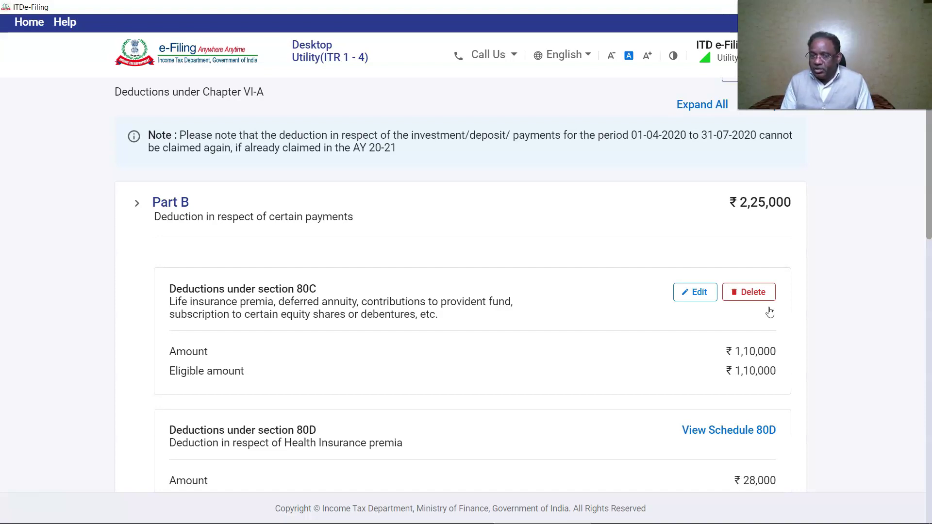
- Review Part B and Part CA and D deductions (80TTA ₹10,000, total ₹2,35,000) and confirm Schedule VIA
scroll(281, 393, "down", 3)
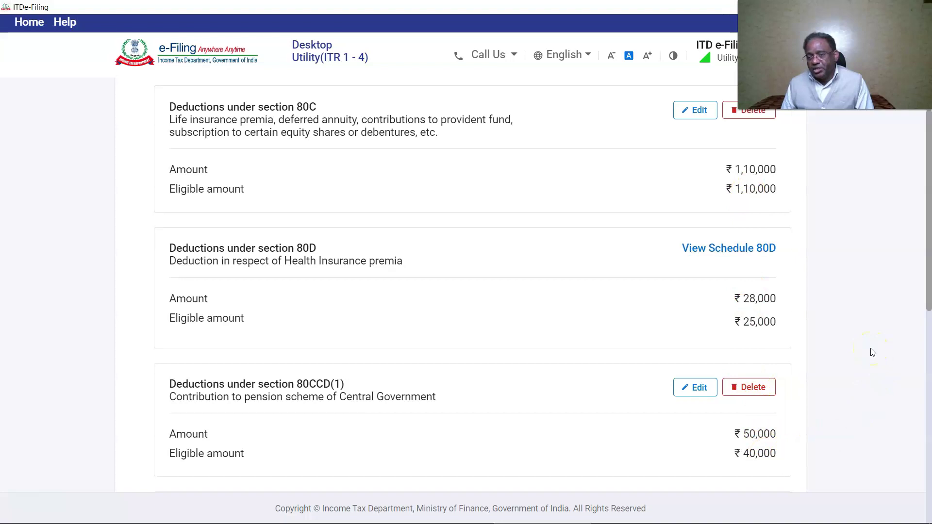
scroll(871, 352, "down", 4)
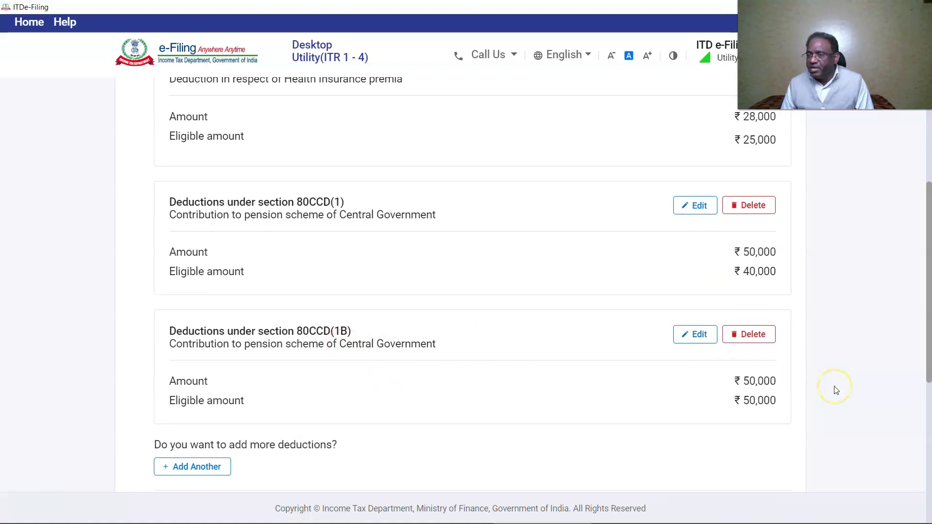
scroll(801, 389, "down", 5)
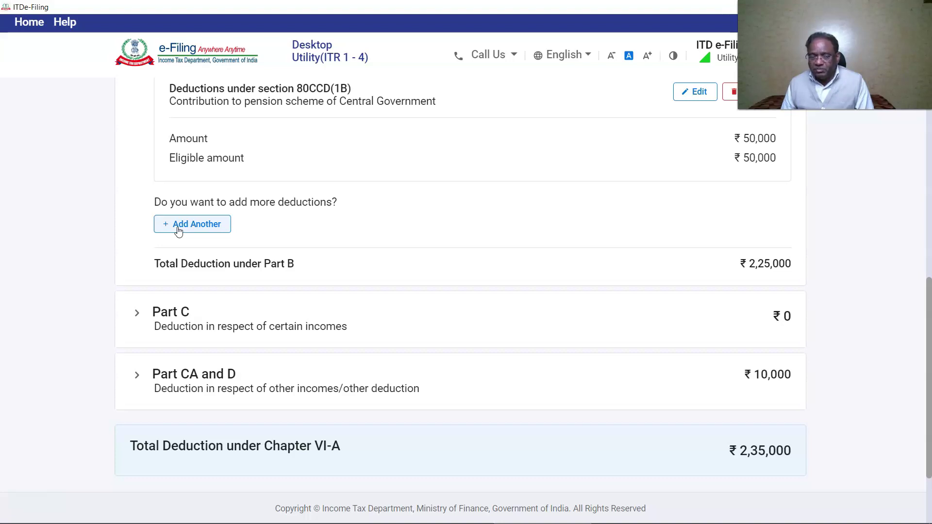
left_click(178, 230)
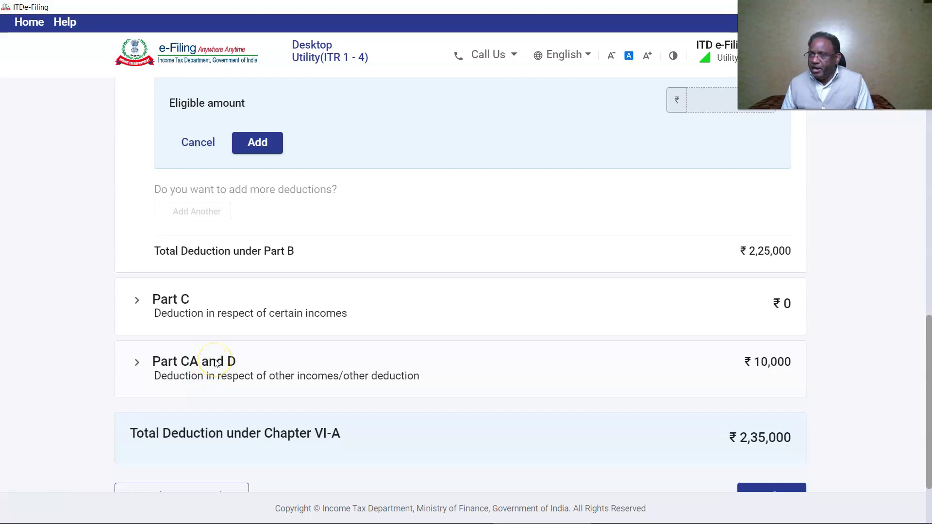
left_click(243, 384)
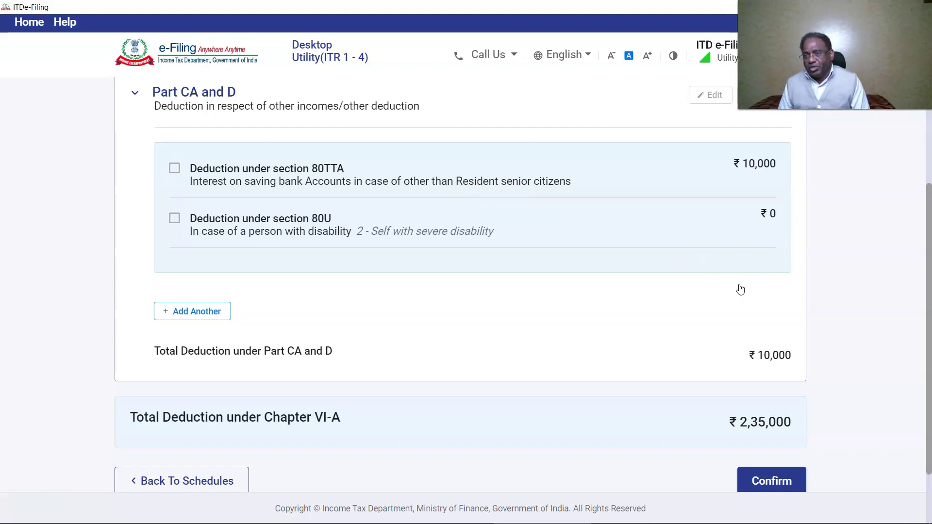
left_click(773, 480)
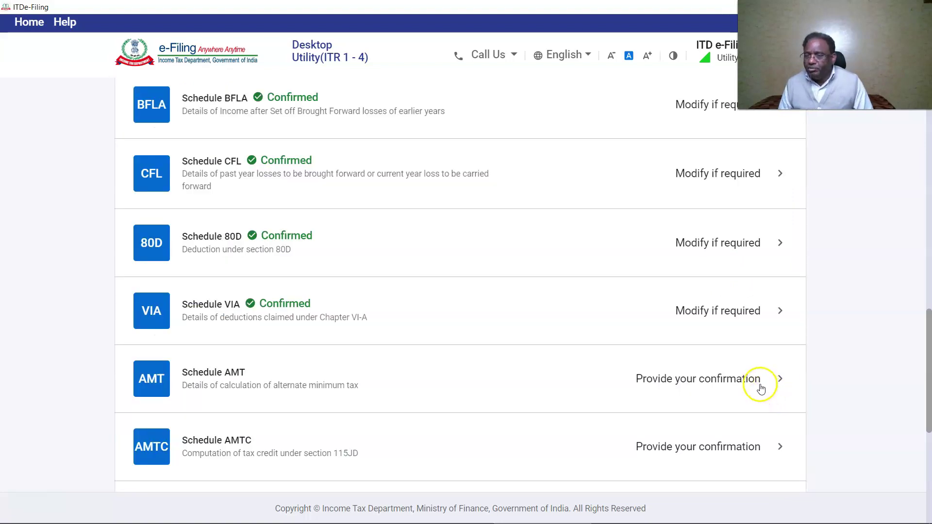
- Confirm Schedules AMT and AMTC without changes
left_click(750, 380)
left_click(770, 396)
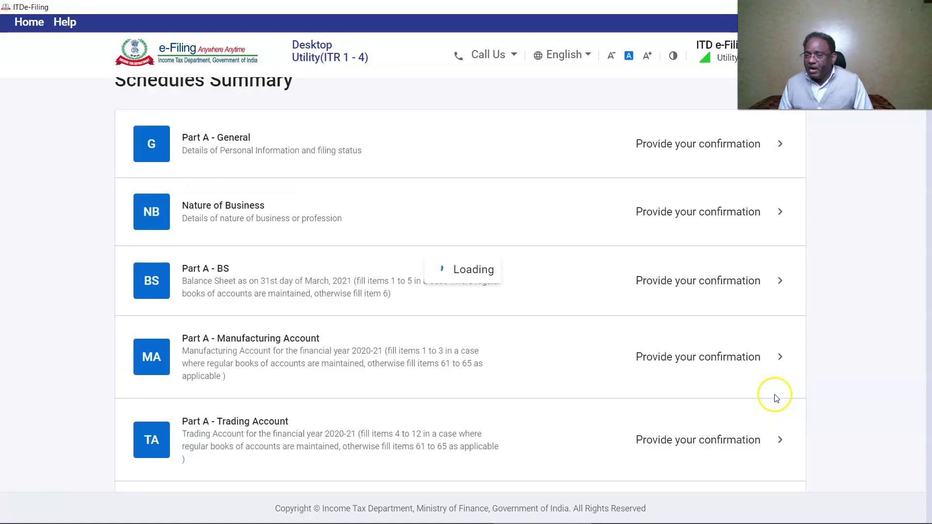
left_click(748, 385)
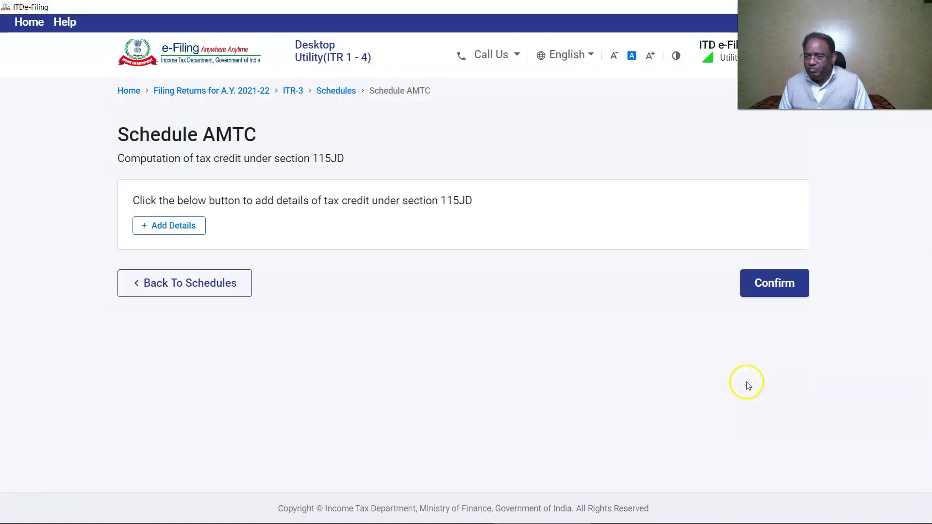
left_click(769, 281)
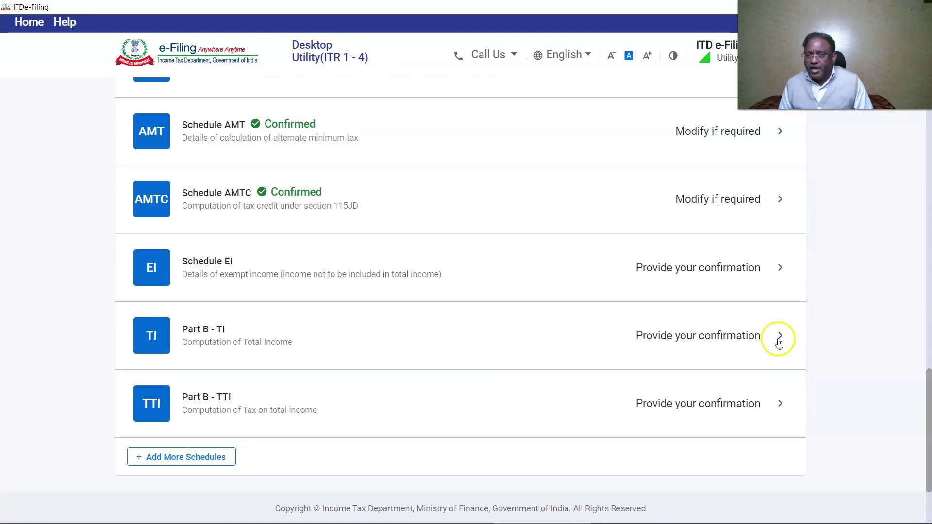
- Enter ₹1,35,000 exempt interest income in Schedule EI and confirm it
left_click(150, 268)
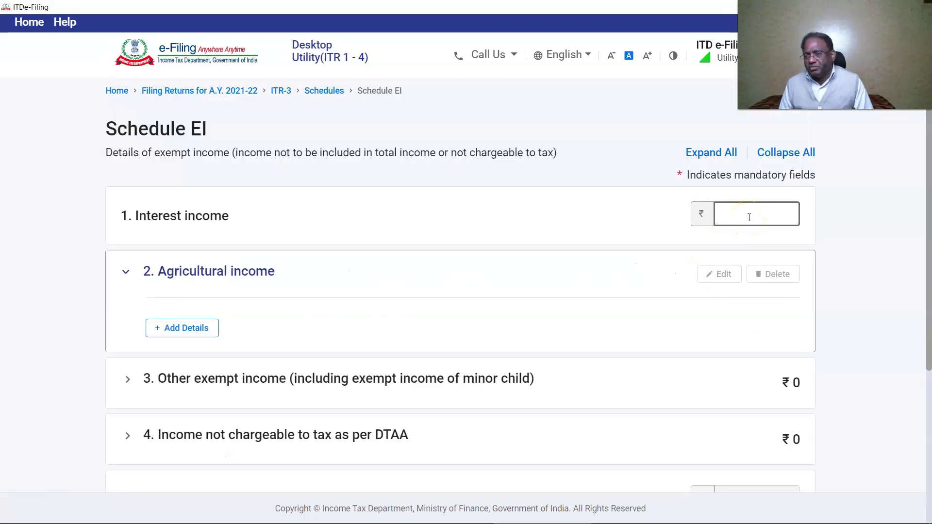
type("135000")
left_click(841, 228)
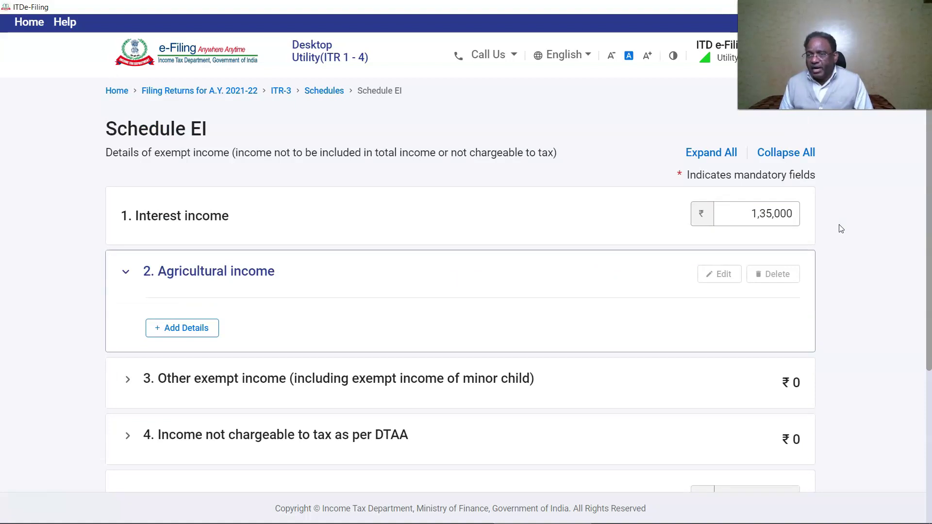
scroll(840, 228, "down", 5)
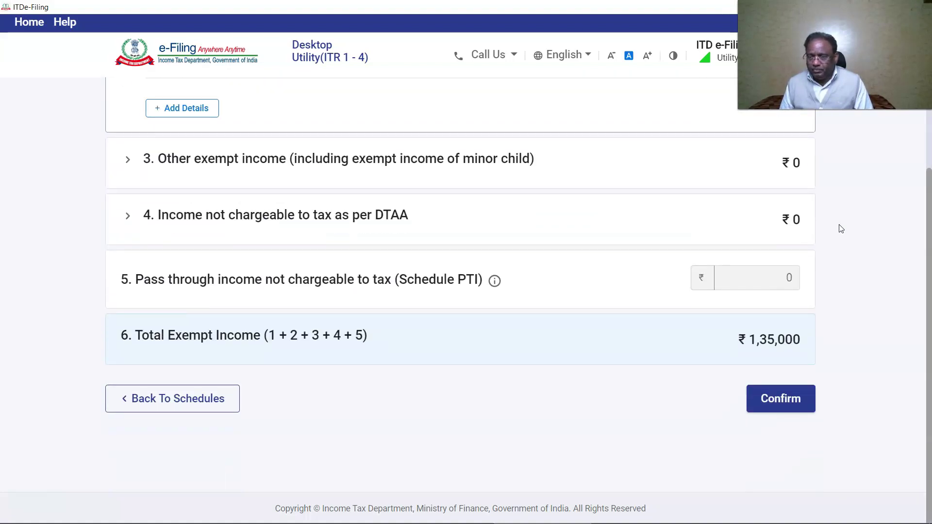
left_click(784, 398)
left_click(210, 246)
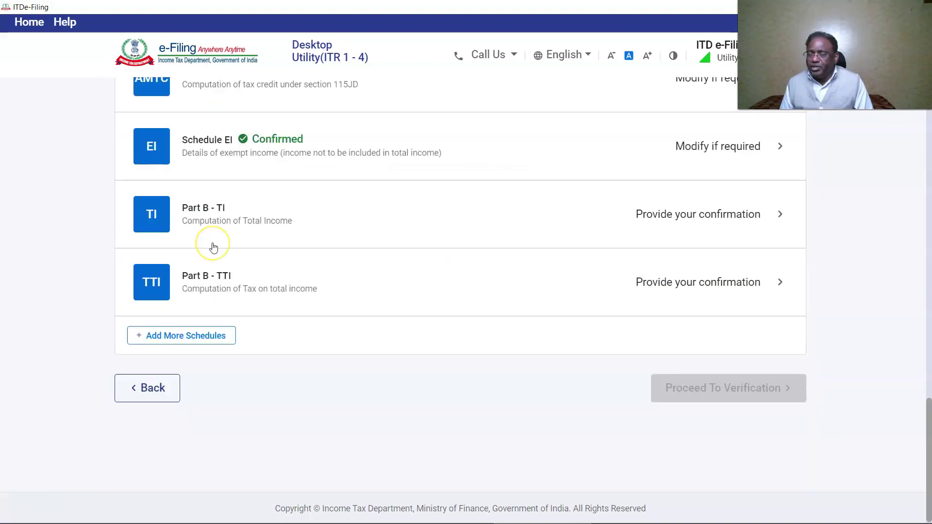
- Scroll through the Part B-TI computation totalling ₹7,66,500 and confirm it
left_click(188, 238)
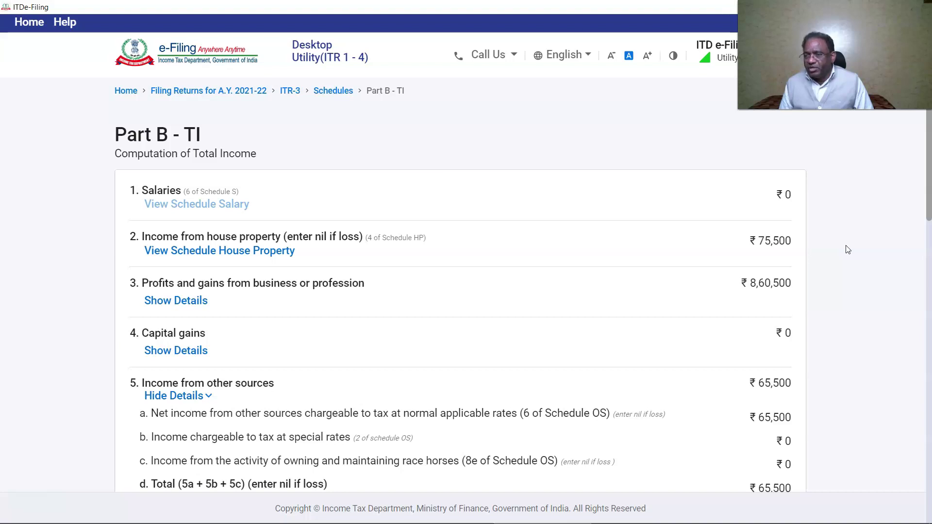
scroll(847, 250, "down", 3)
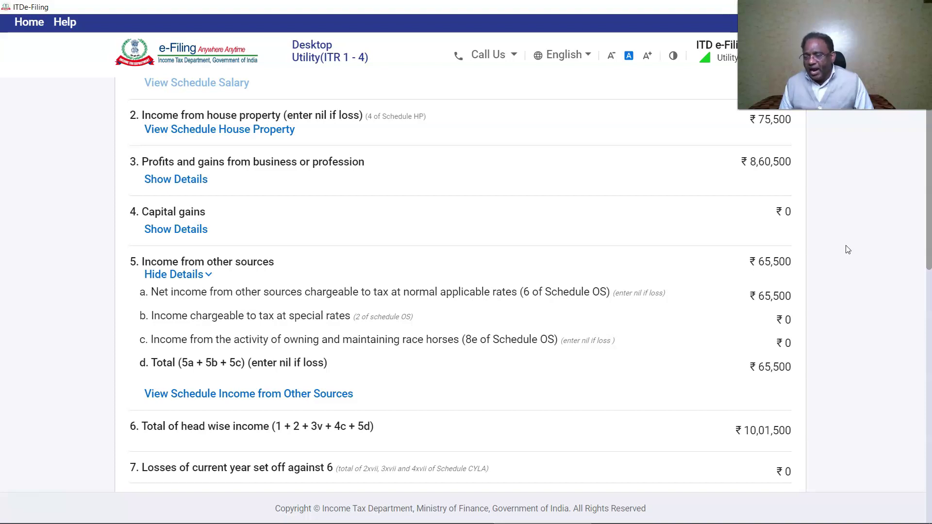
scroll(848, 250, "down", 3)
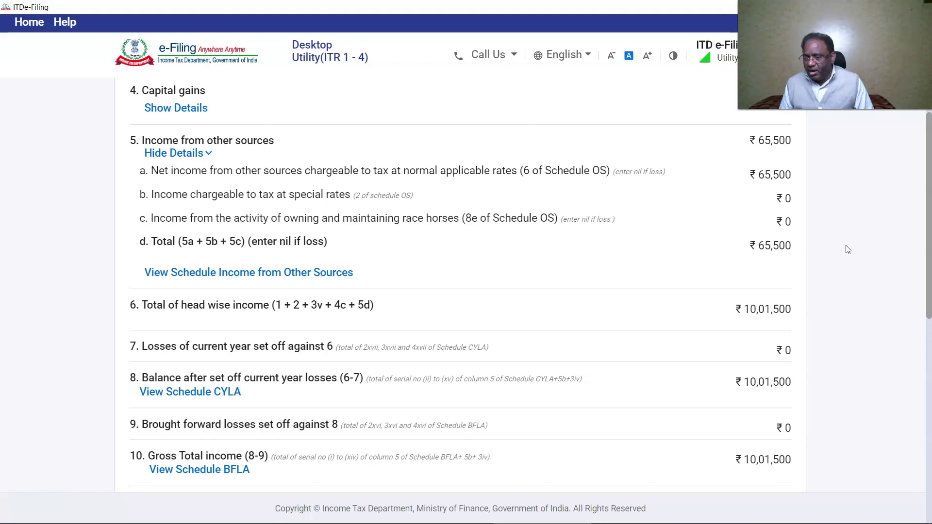
scroll(847, 250, "down", 4)
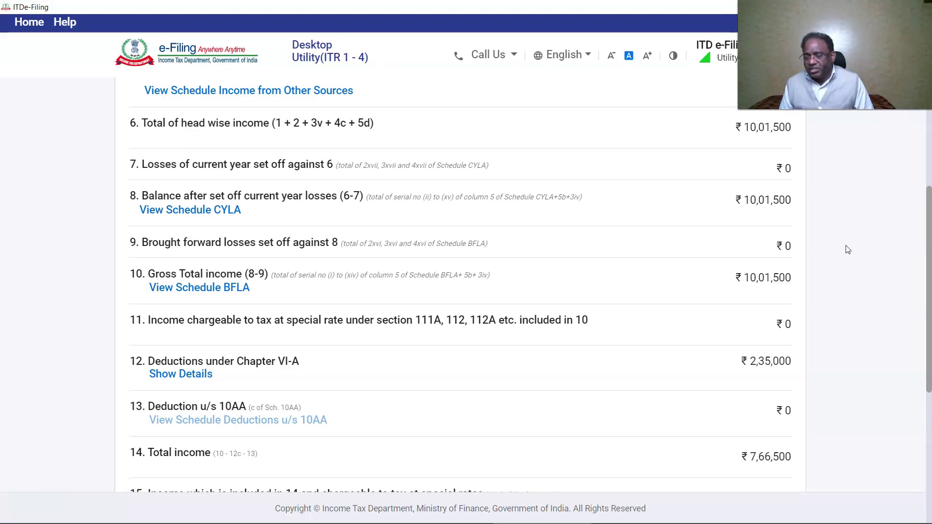
scroll(848, 249, "down", 4)
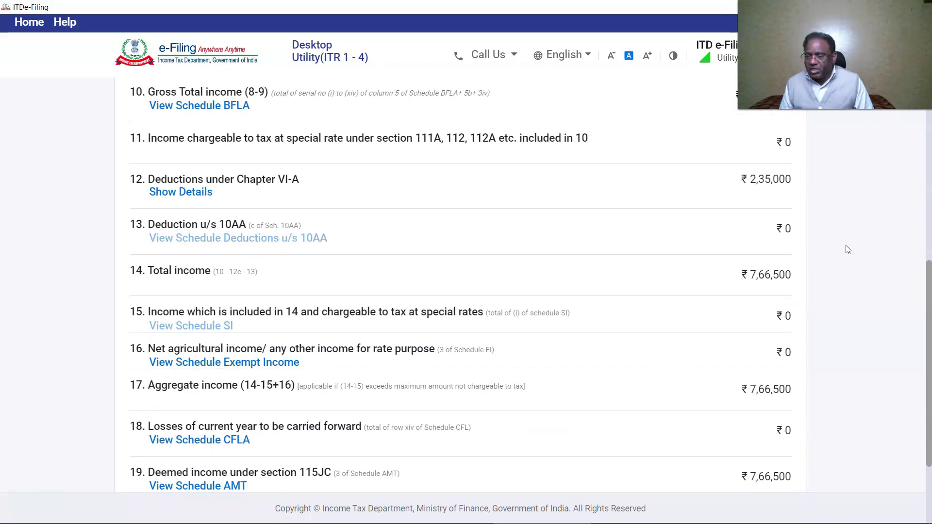
scroll(848, 249, "down", 3)
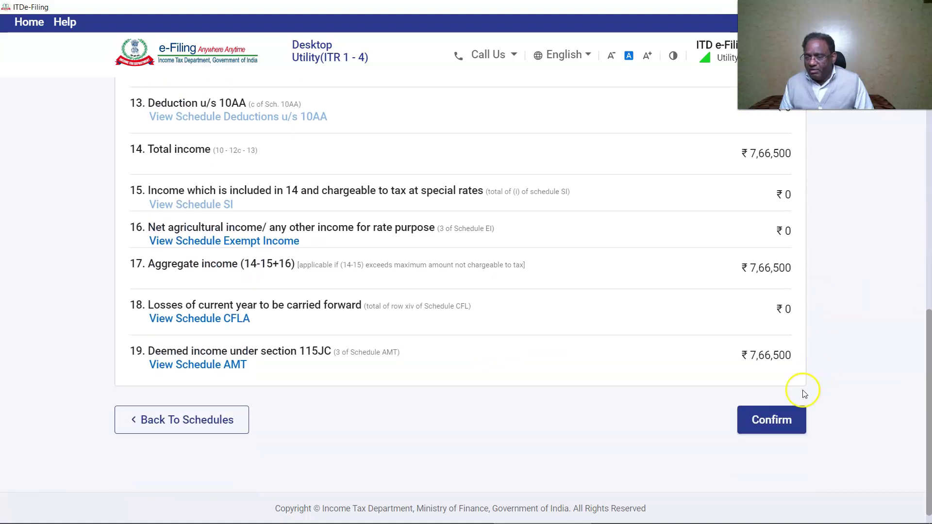
left_click(779, 426)
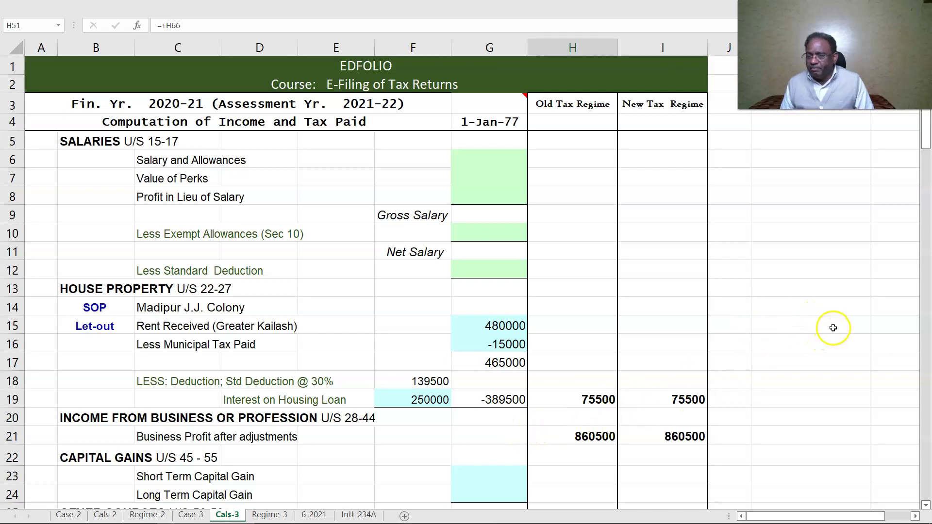
- Check the Cals-3 sheet from H20 down: total income 766500, tax payable 68432
left_click(572, 417)
scroll(573, 418, "down", 3)
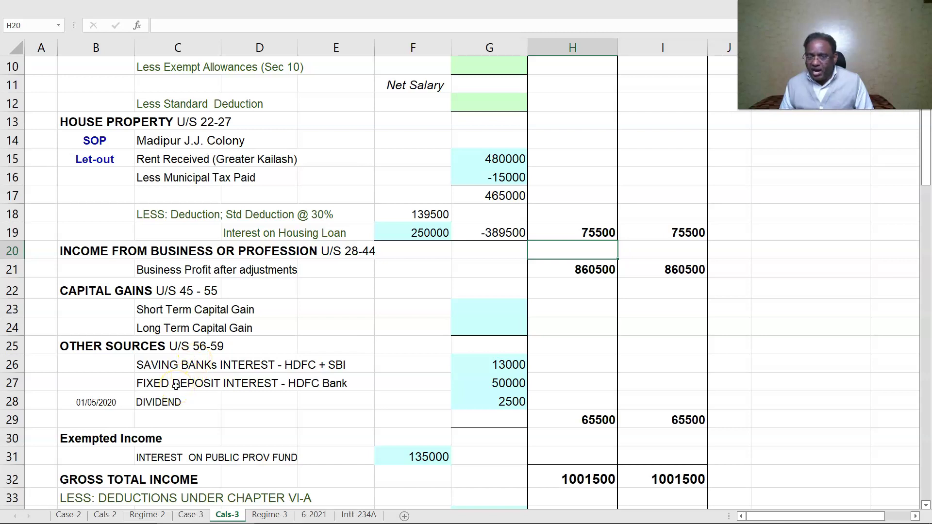
scroll(603, 391, "down", 1)
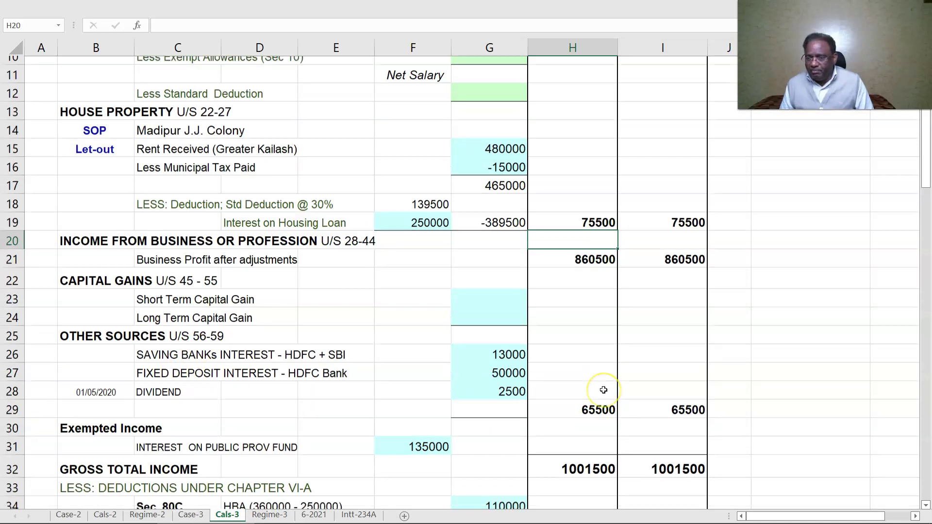
scroll(603, 390, "down", 1)
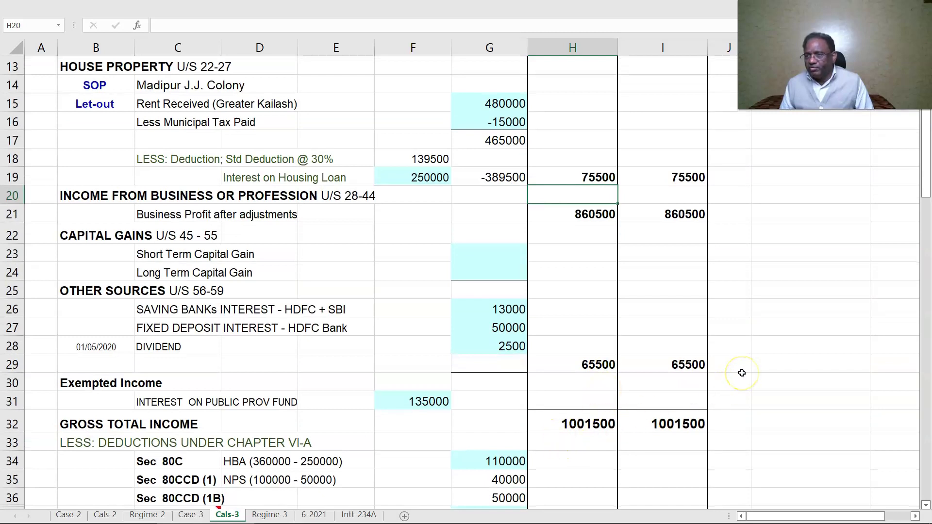
scroll(741, 372, "up", 4)
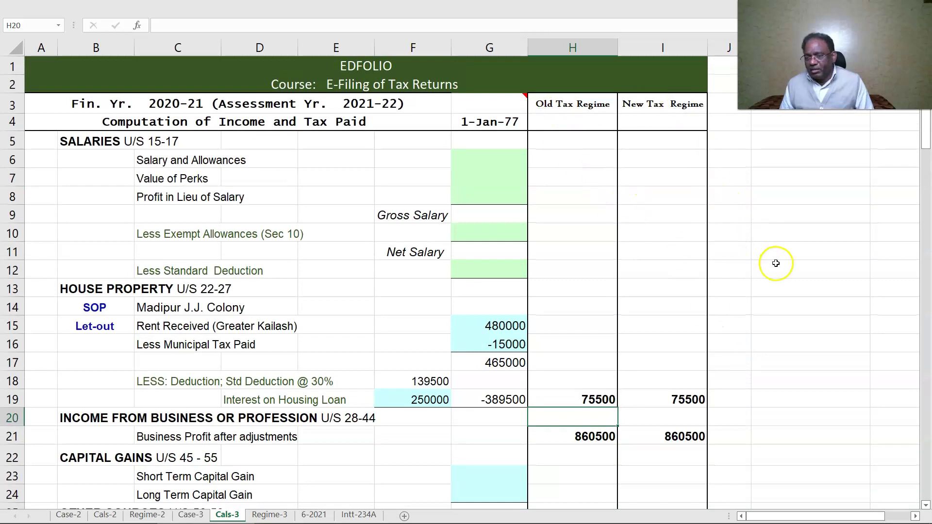
scroll(775, 263, "down", 6)
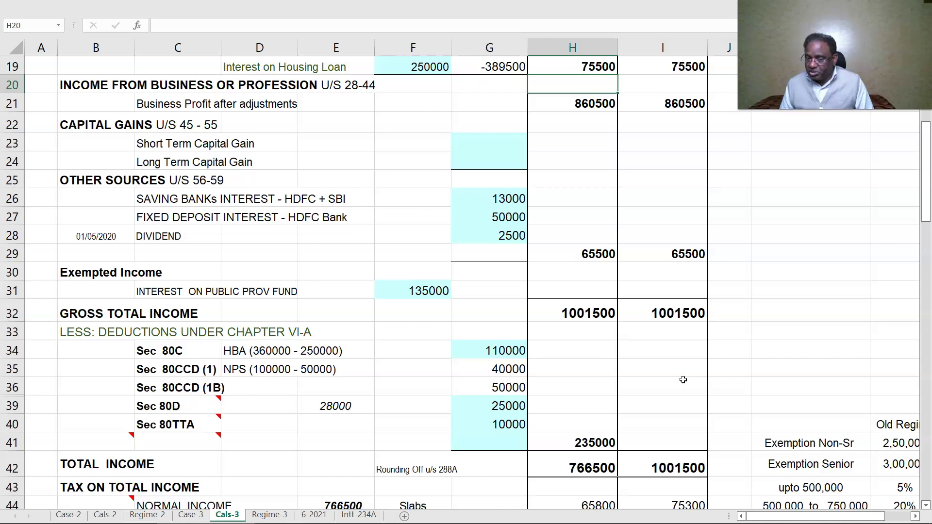
scroll(683, 379, "down", 2)
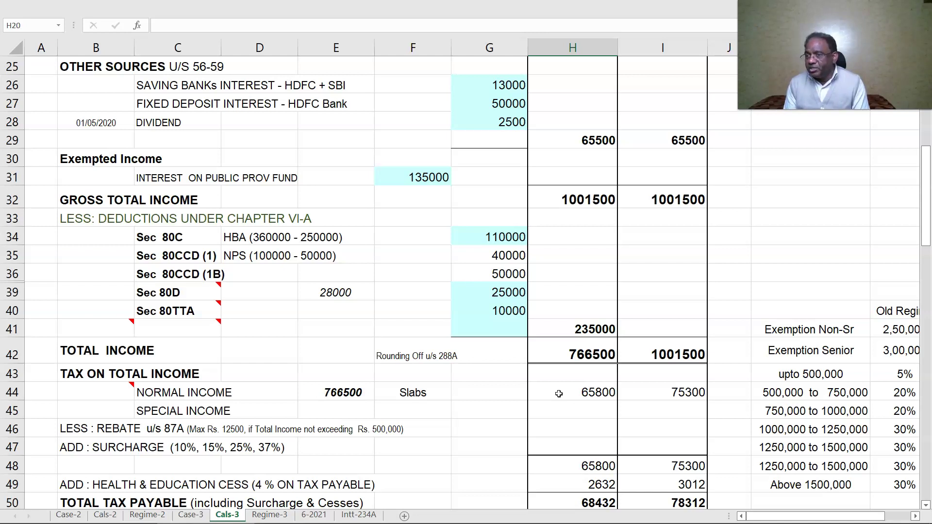
key("alt+Tab")
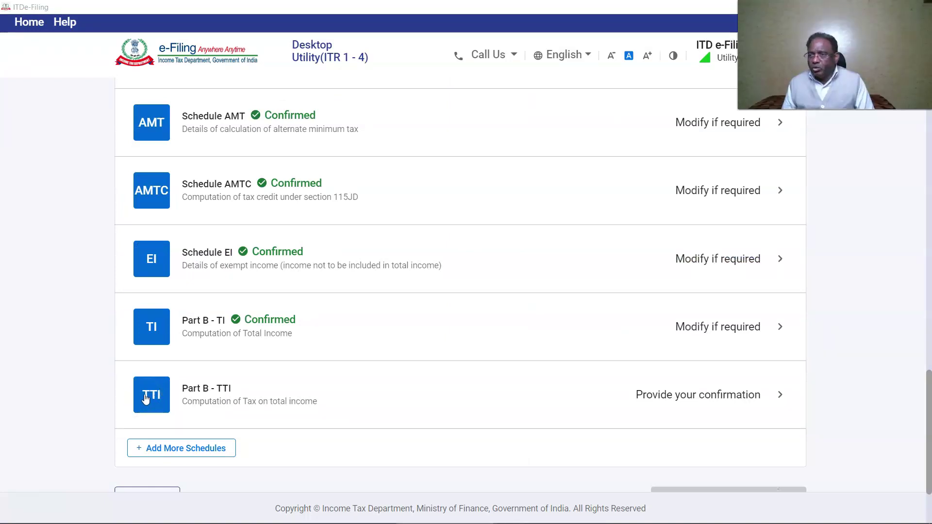
- Add the Tax Paid schedule, open it and begin a new TDS 2 entry on income
left_click(279, 412)
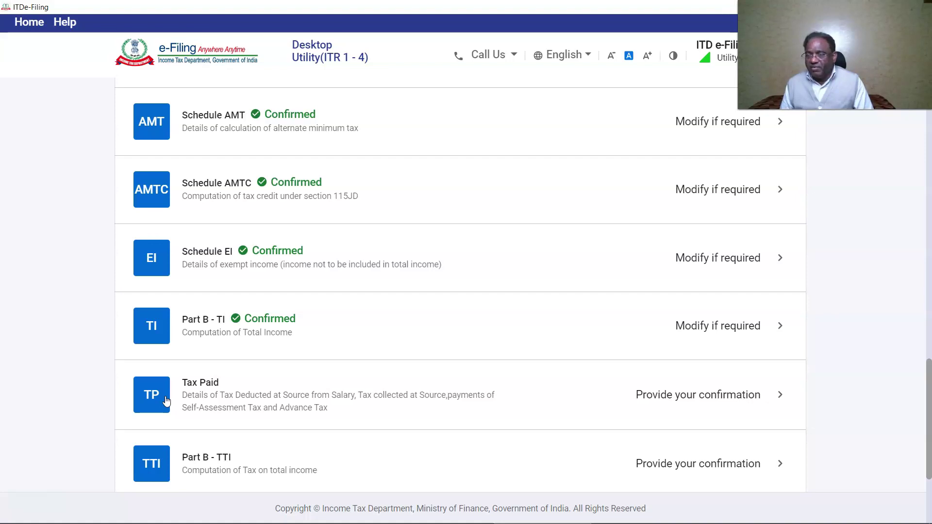
left_click(165, 401)
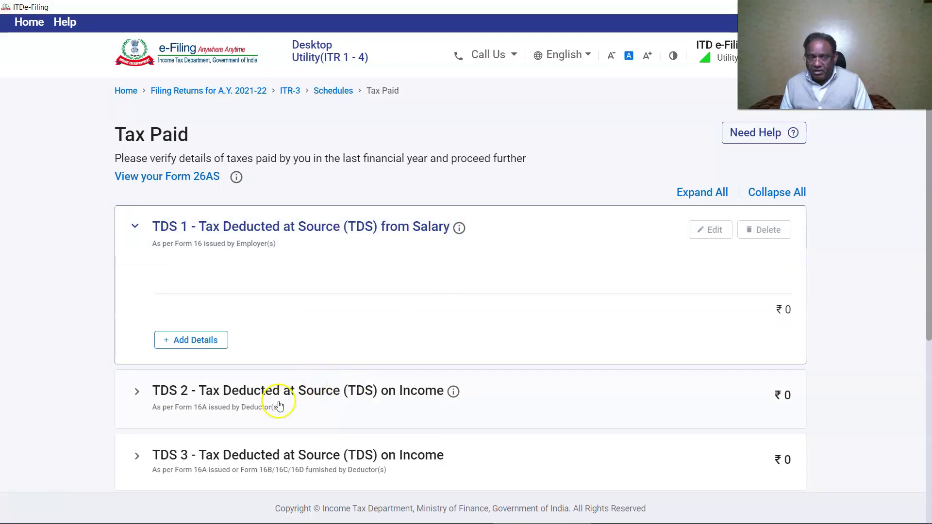
left_click(261, 394)
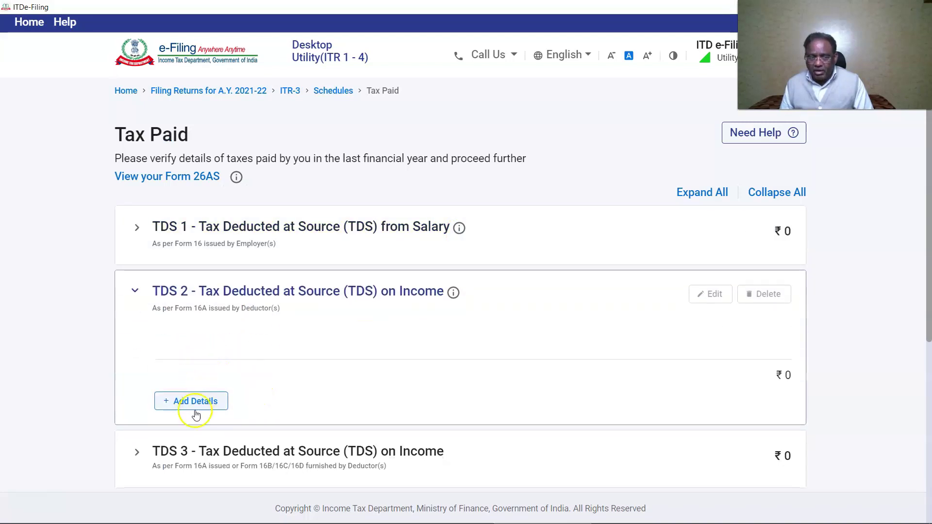
left_click(189, 401)
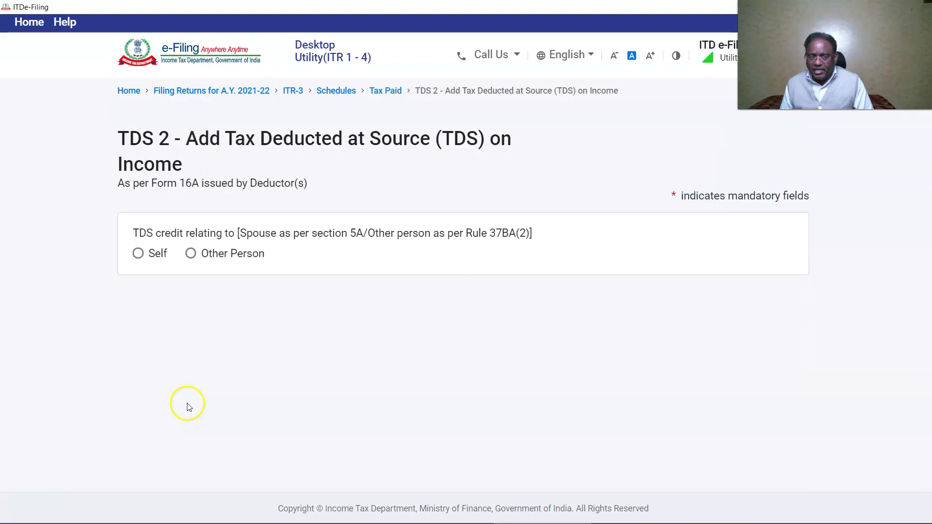
- Claim the TDS credit as self, paste the deductor's TAN, and enter ₹5,000 deducted and claimed
left_click(137, 253)
scroll(160, 316, "down", 1)
left_click(167, 338)
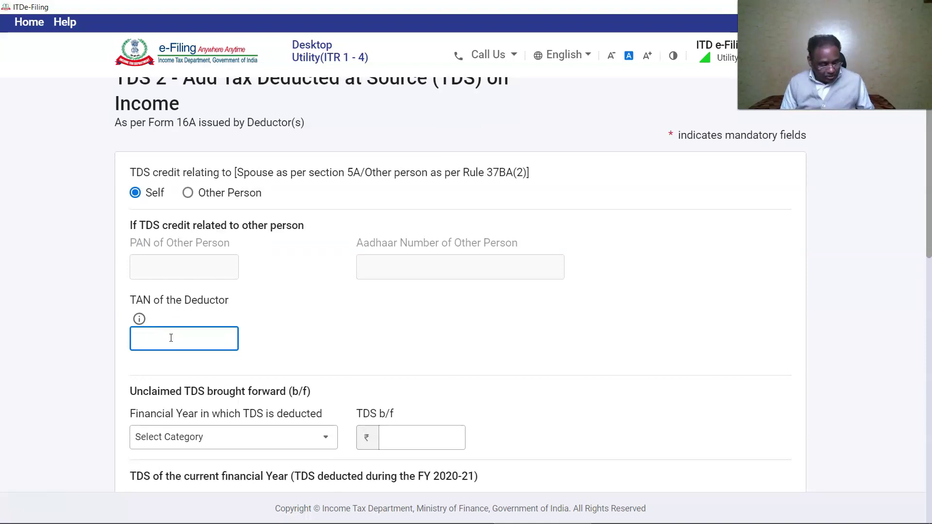
left_click(380, 264)
scroll(170, 293, "down", 3)
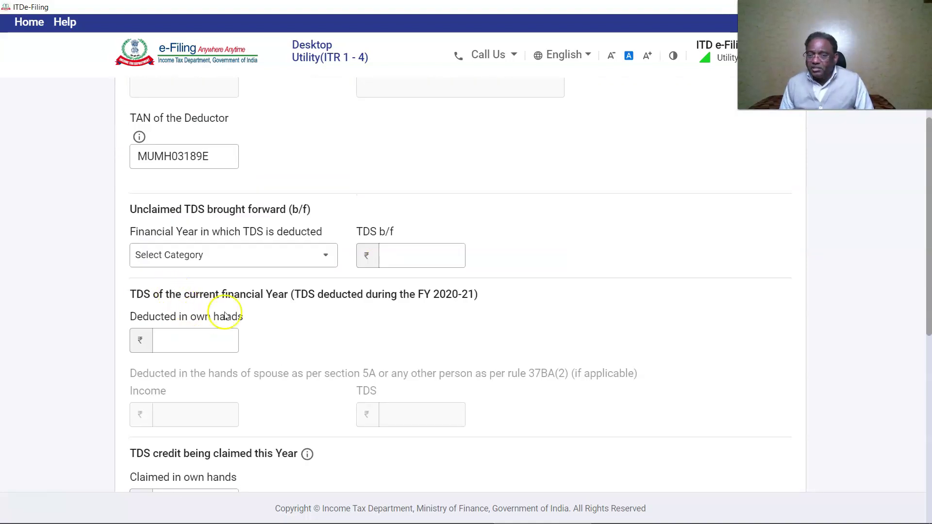
left_click(212, 332)
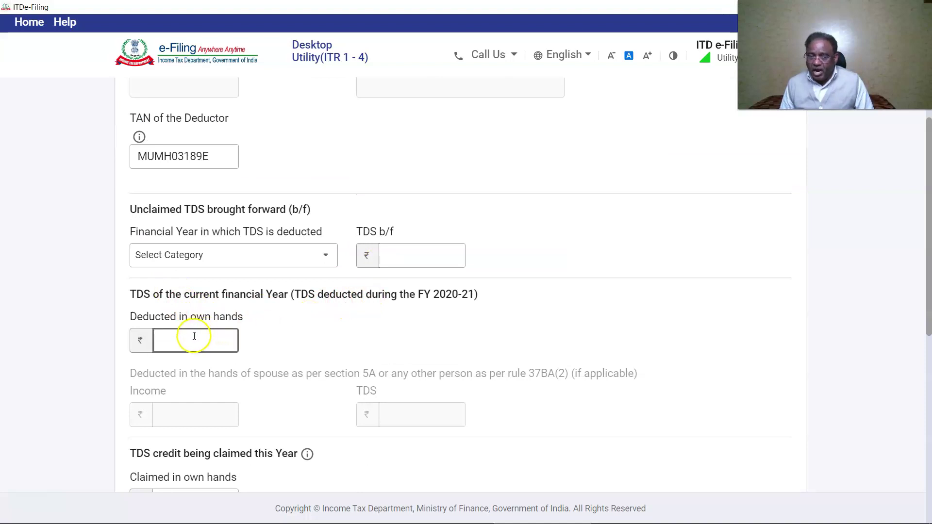
type("5,000")
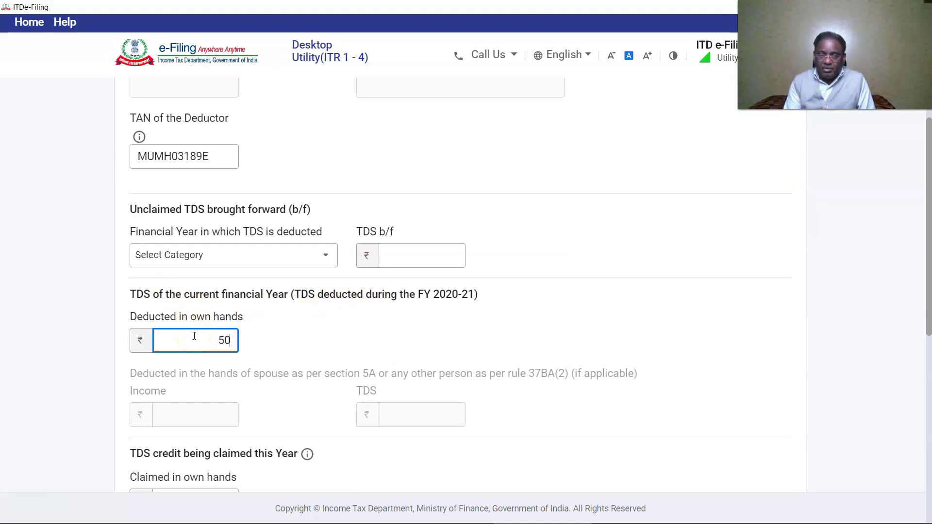
scroll(194, 336, "down", 3)
left_click(207, 318)
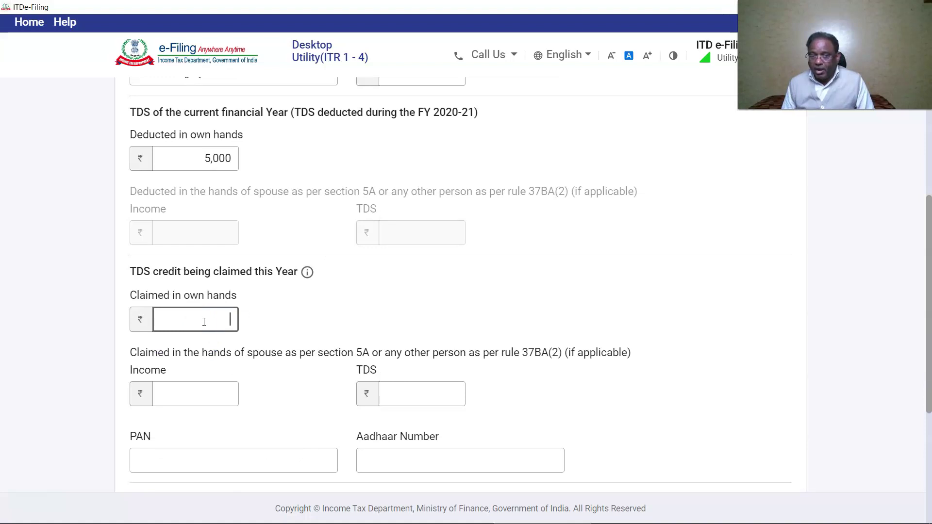
type("5,000")
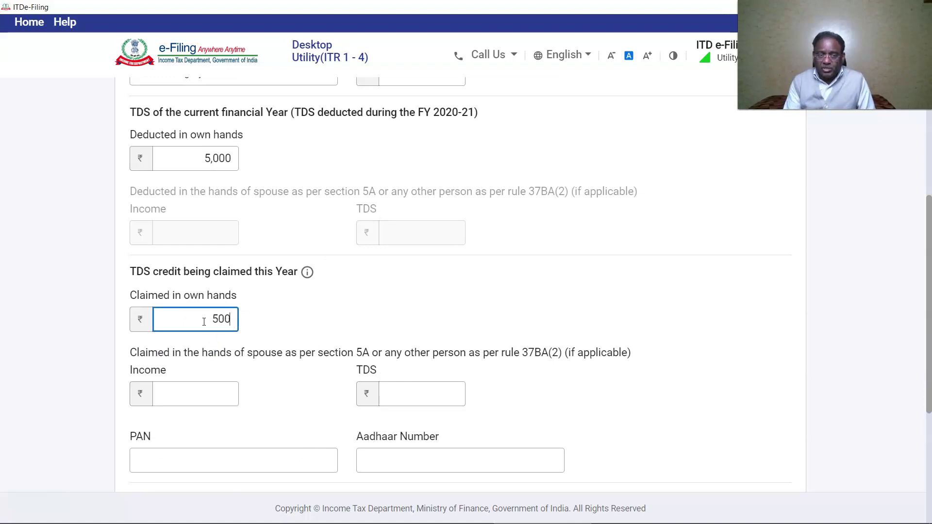
scroll(199, 310, "down", 4)
- Set gross receipts to 50,000 under Income from Other Sources and save the entry
left_click(193, 300)
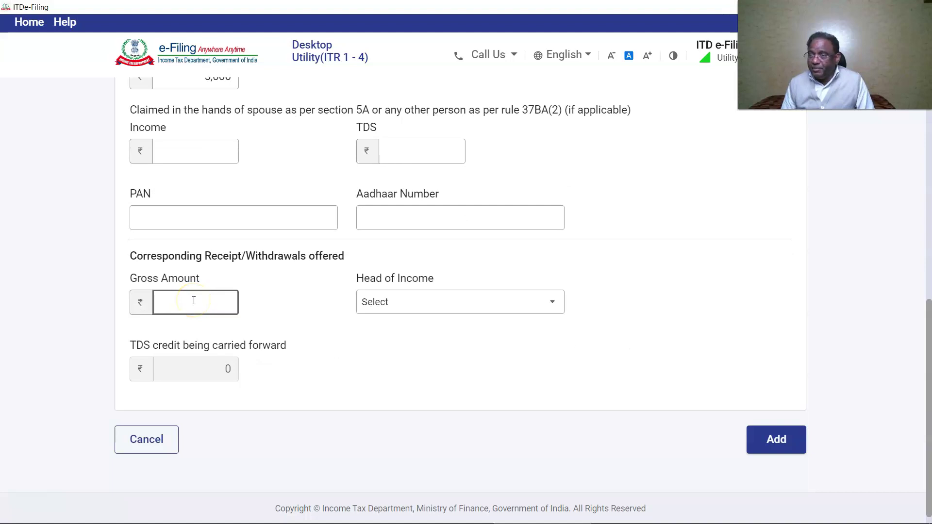
type("500000")
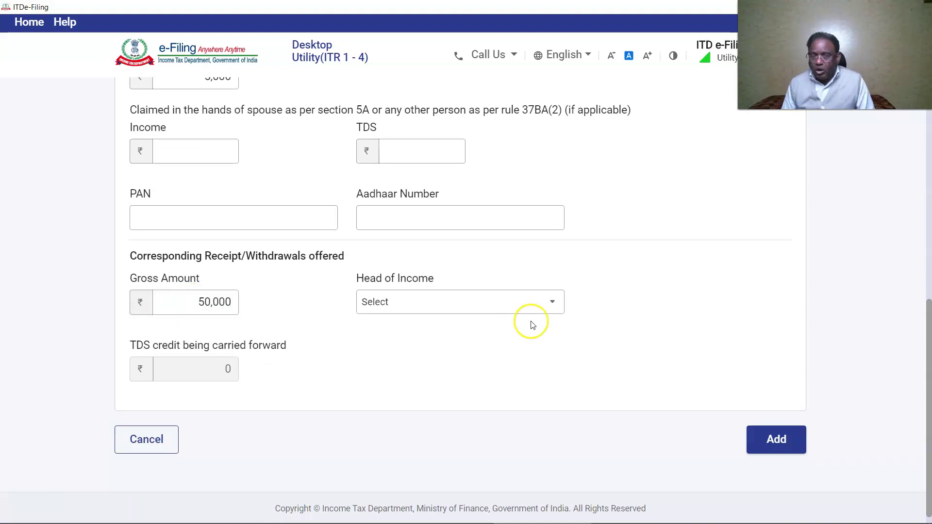
left_click(553, 301)
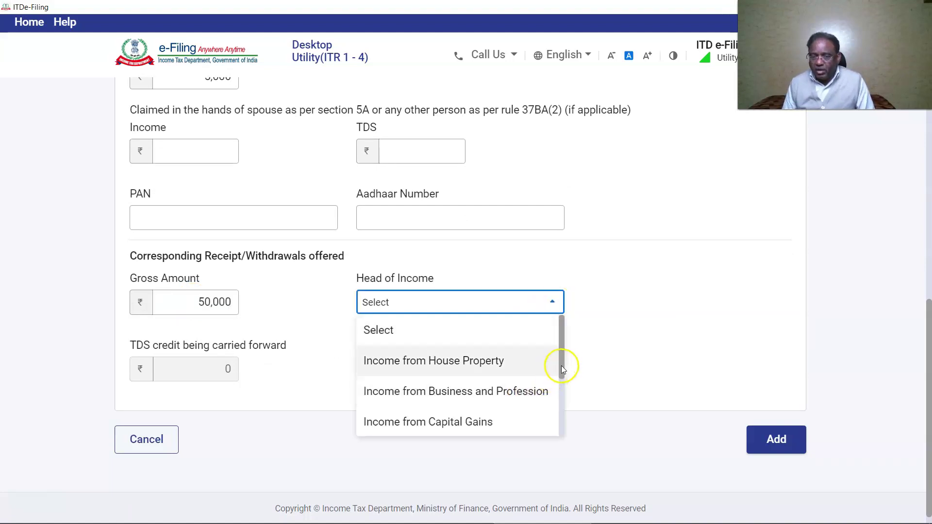
left_click_drag(562, 364, 558, 411)
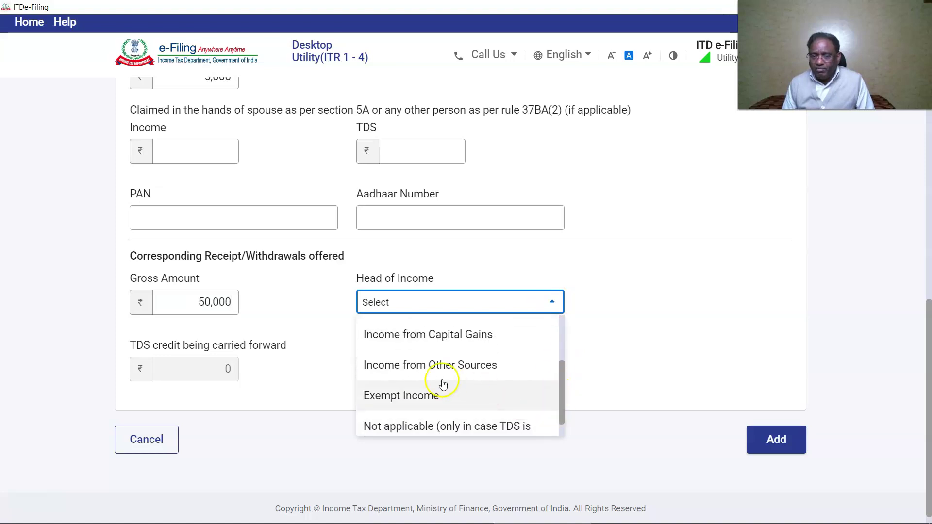
left_click(416, 369)
scroll(643, 425, "down", 1)
left_click(775, 423)
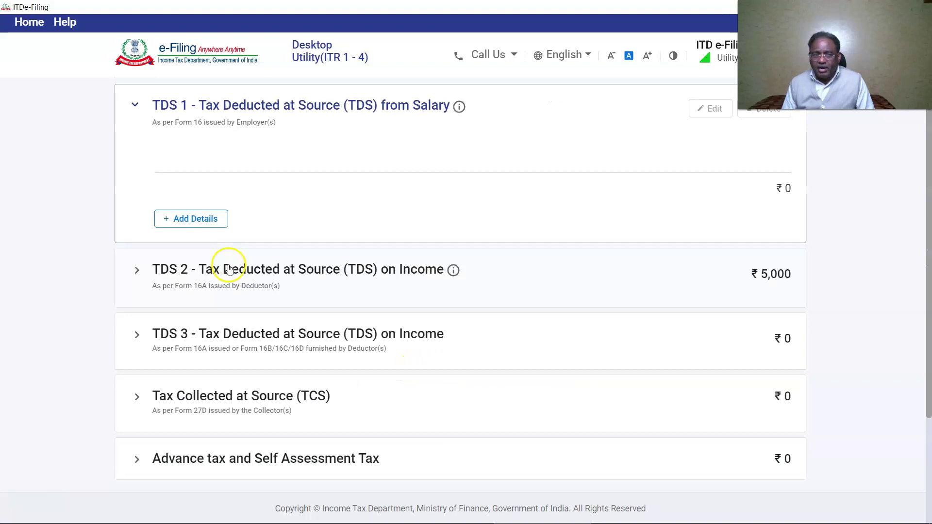
- Start a second TDS 2 entry with the deductor's TAN and ₹48,000 deducted and claimed
left_click(229, 269)
left_click(221, 207)
scroll(318, 318, "down", 2)
left_click(201, 331)
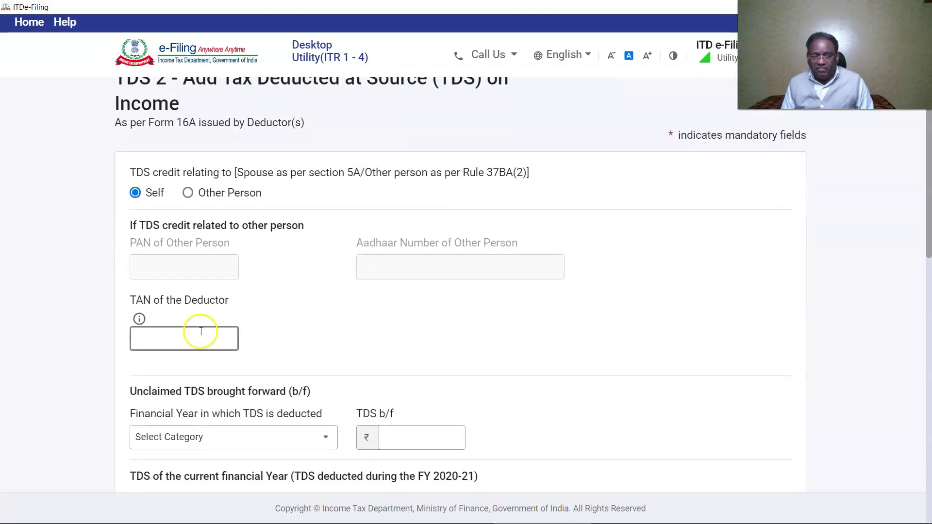
left_click(402, 358)
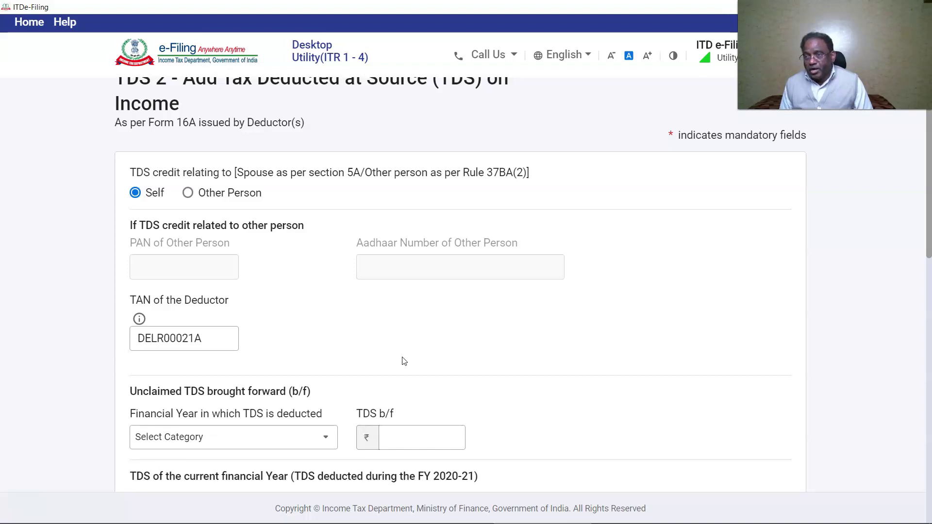
scroll(402, 361, "down", 4)
left_click(207, 341)
type("48,000")
scroll(207, 342, "down", 3)
left_click(177, 379)
type("48,000")
- Set gross receipts to 4,80,000 under Income from House Property and save the entry
scroll(180, 398, "down", 4)
left_click(183, 426)
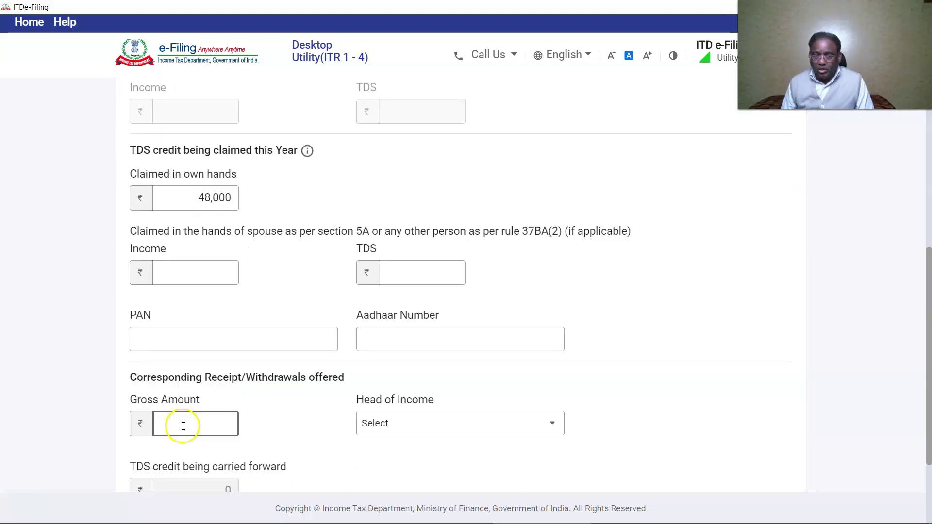
type("480000")
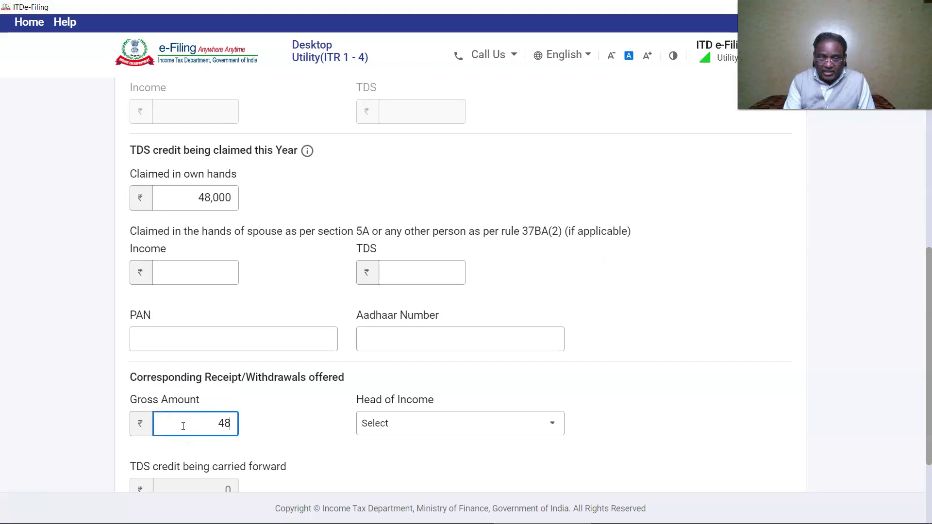
left_click(458, 427)
left_click(545, 425)
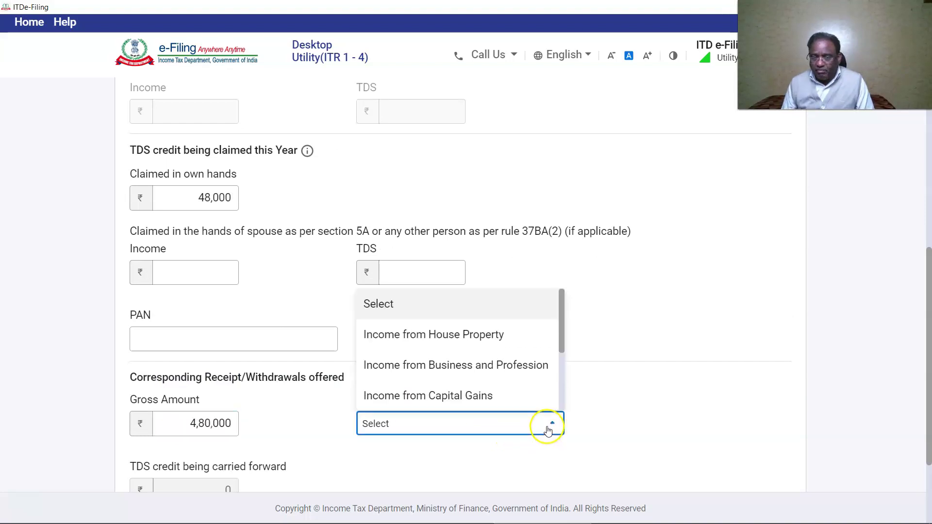
left_click(455, 340)
scroll(627, 377, "down", 3)
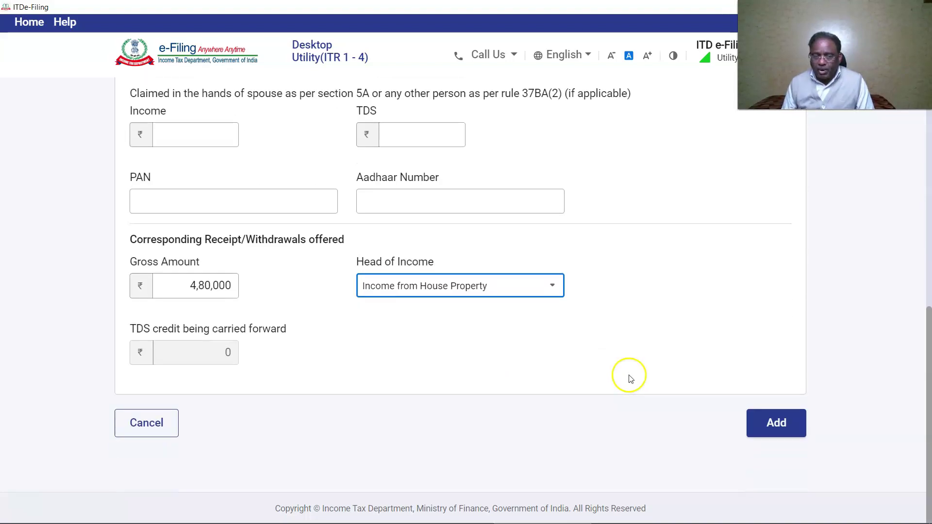
left_click(786, 426)
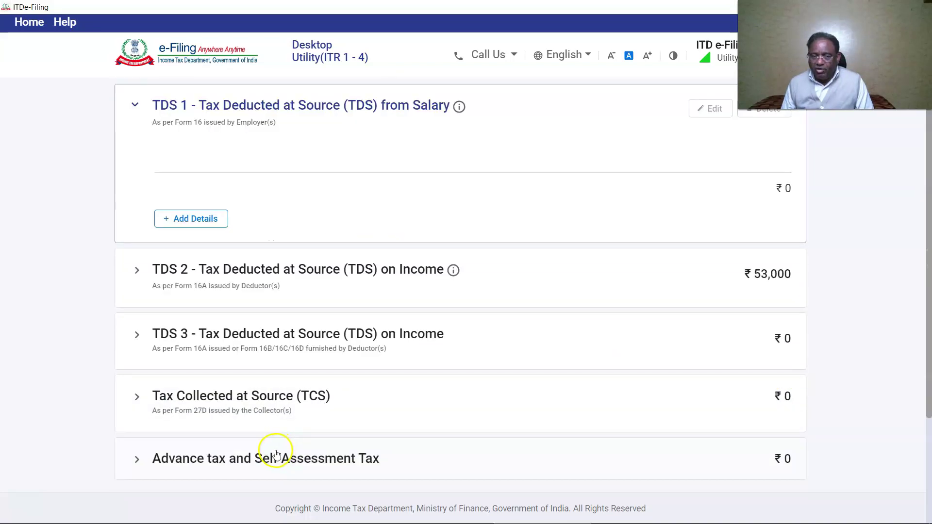
- Start an advance tax payment entry and check its BSR code and challan serial number
left_click(277, 460)
left_click(202, 445)
left_click(193, 216)
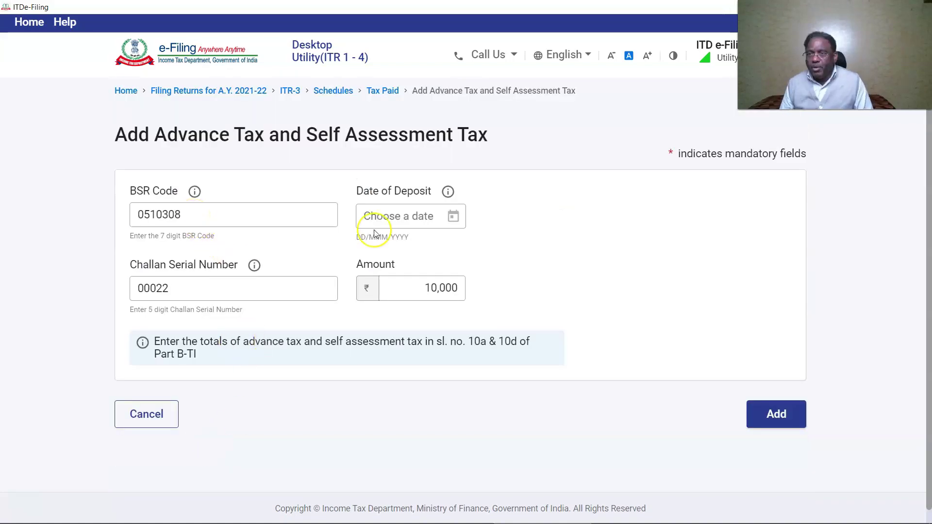
left_click(200, 292)
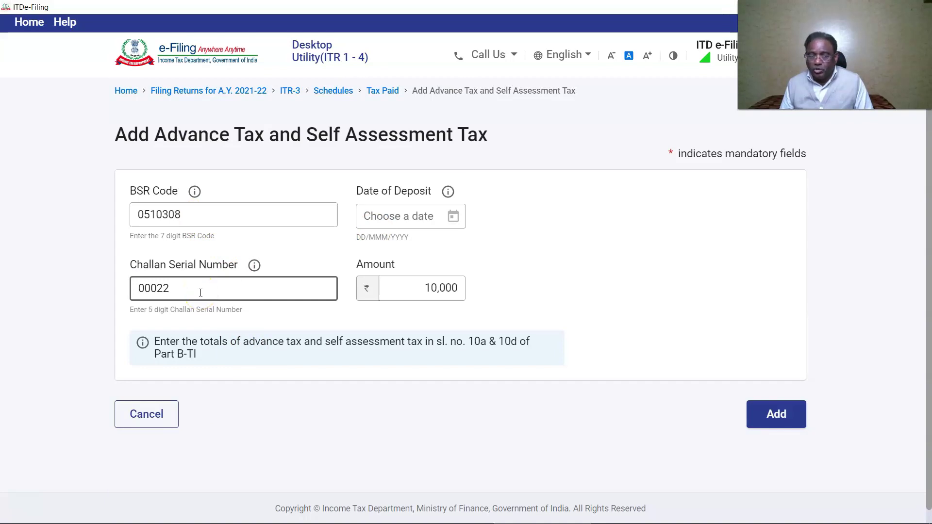
left_click(422, 251)
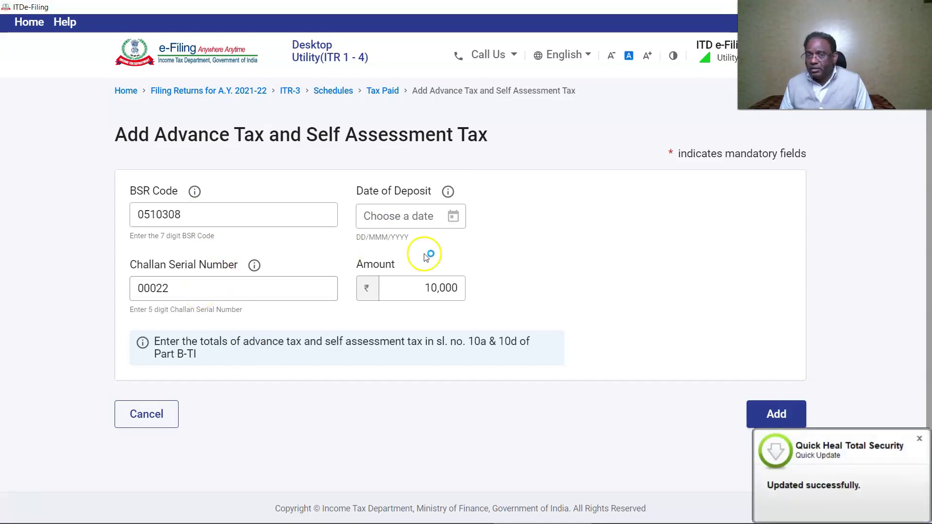
- Set the deposit date to 10 December 2020, save the ₹10,000 payment, and confirm Tax Paid
left_click(453, 218)
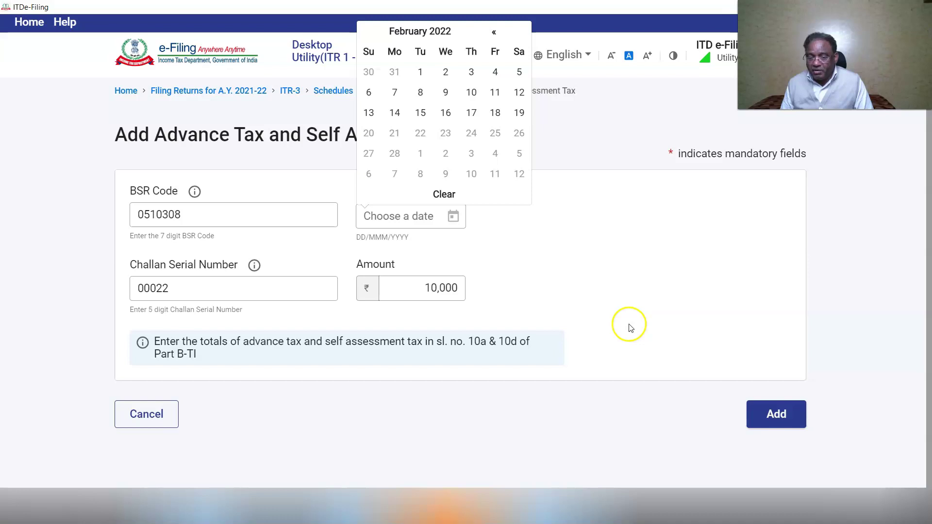
left_click(493, 32)
left_click(494, 32)
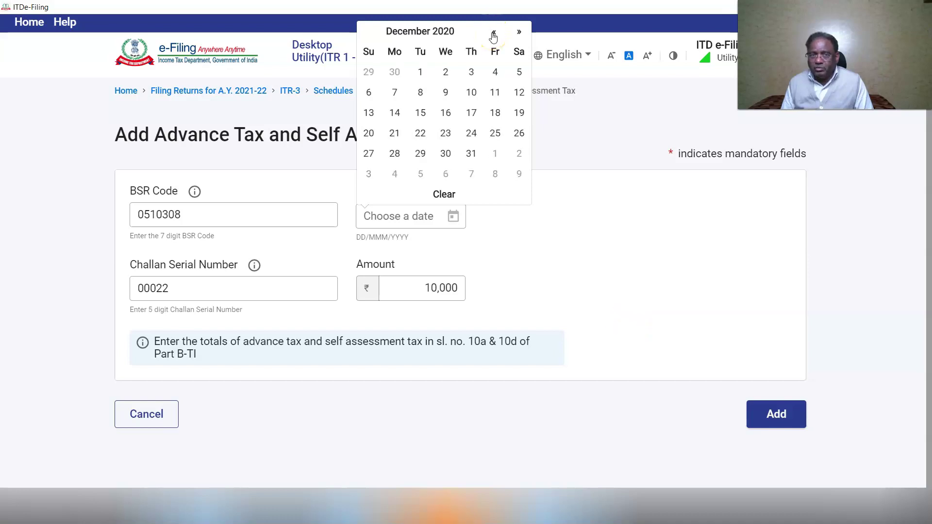
left_click(470, 92)
left_click(776, 414)
scroll(772, 419, "down", 5)
left_click(771, 422)
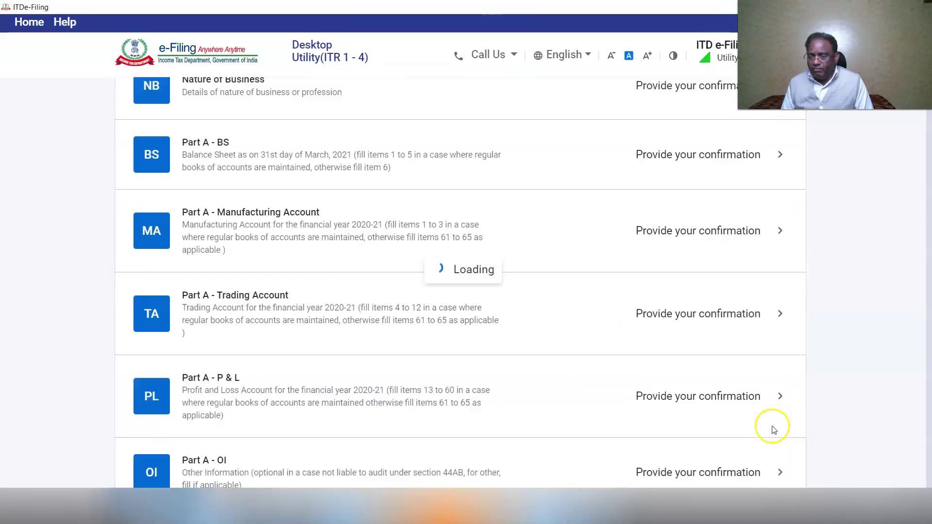
- Expand Part B-TTI's tax payable ₹68,432 and interest and fees ₹6,077 details, totalling ₹74,509
left_click(148, 343)
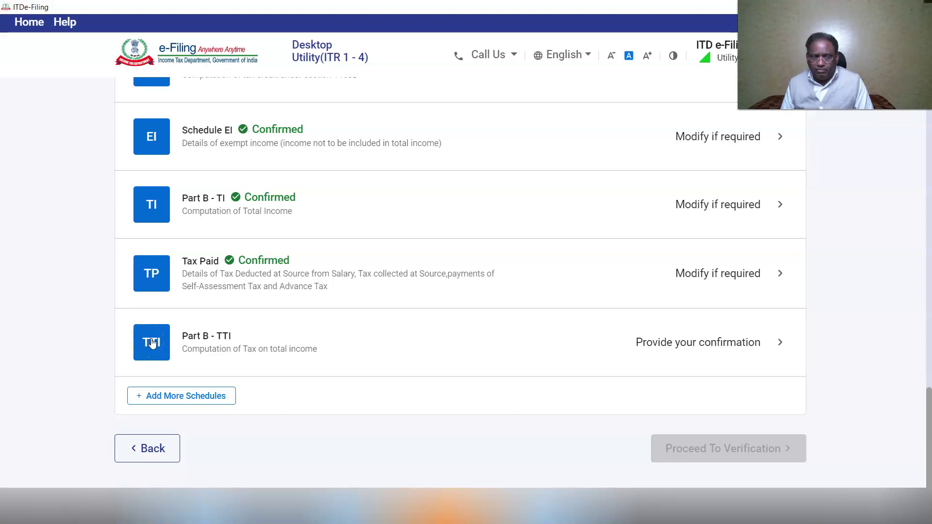
left_click(789, 371)
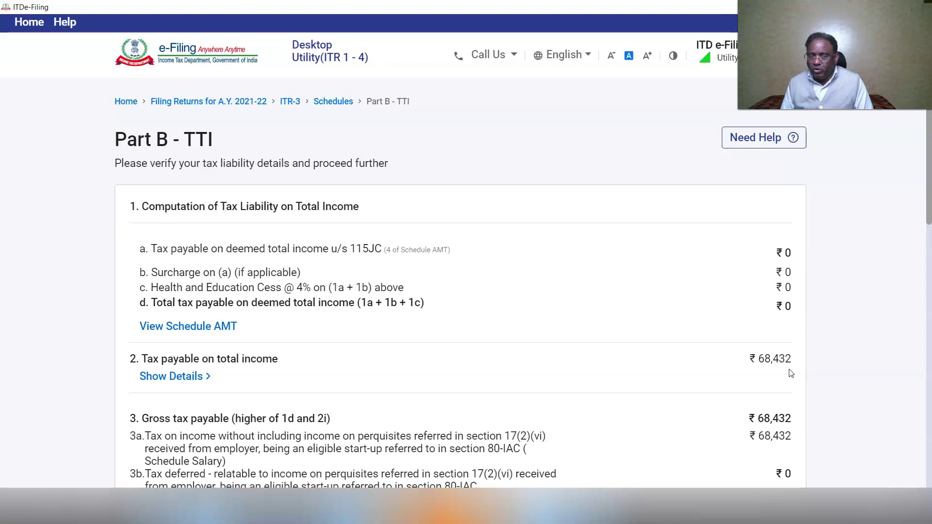
left_click(460, 376)
scroll(796, 343, "down", 3)
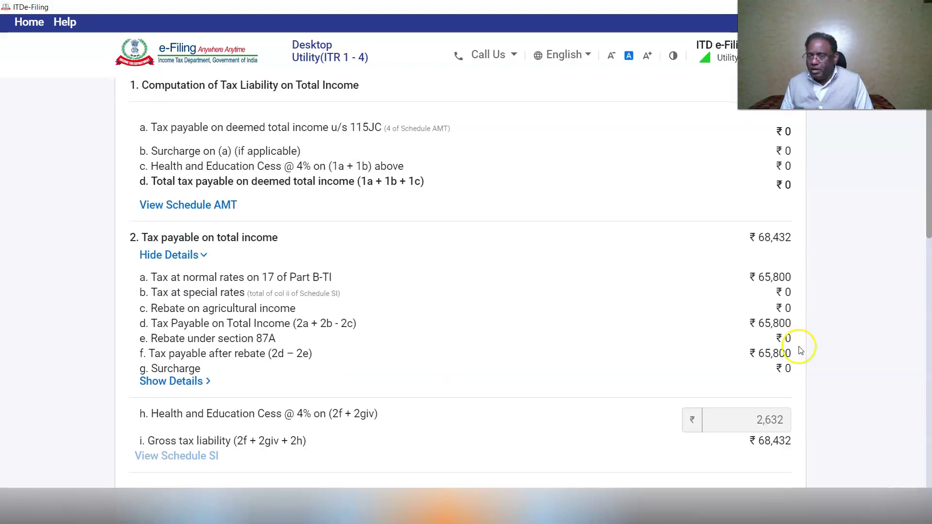
scroll(833, 351, "down", 8)
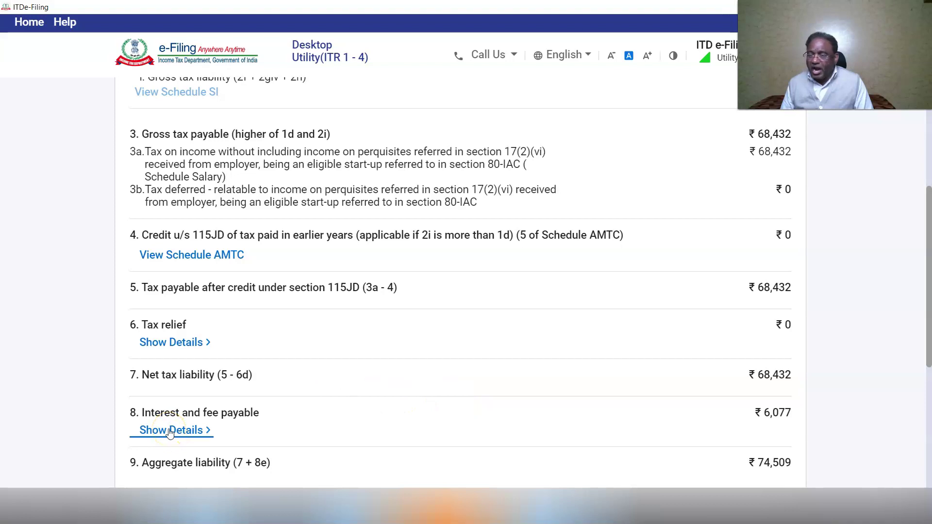
left_click(170, 430)
scroll(833, 320, "down", 3)
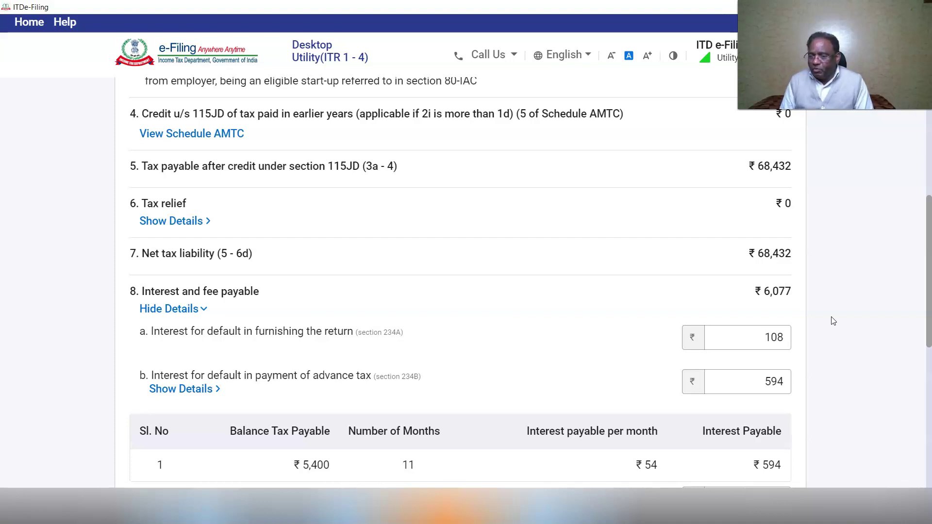
scroll(833, 320, "down", 3)
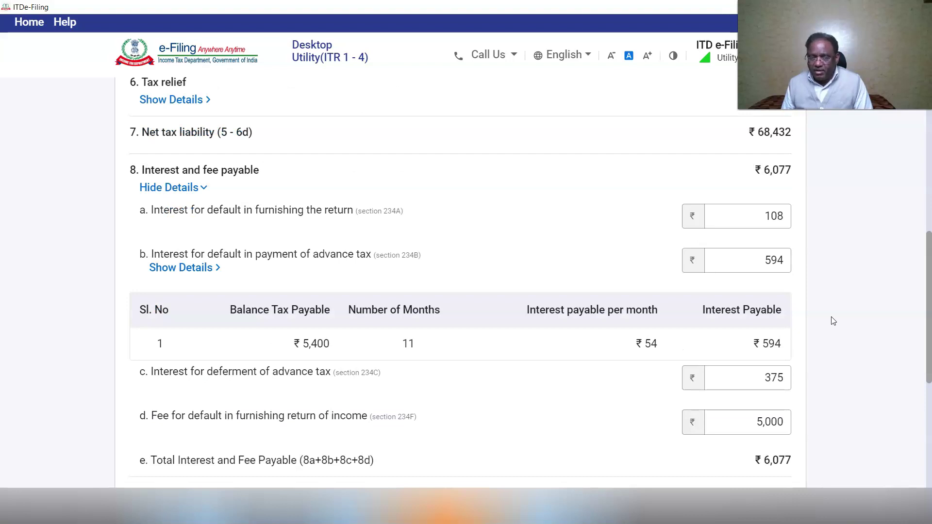
scroll(833, 320, "down", 1)
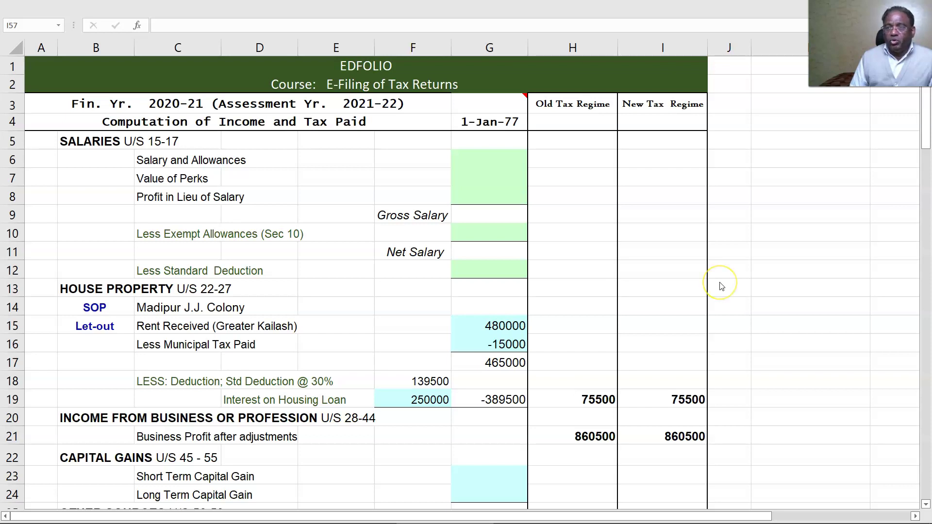
scroll(721, 286, "down", 7)
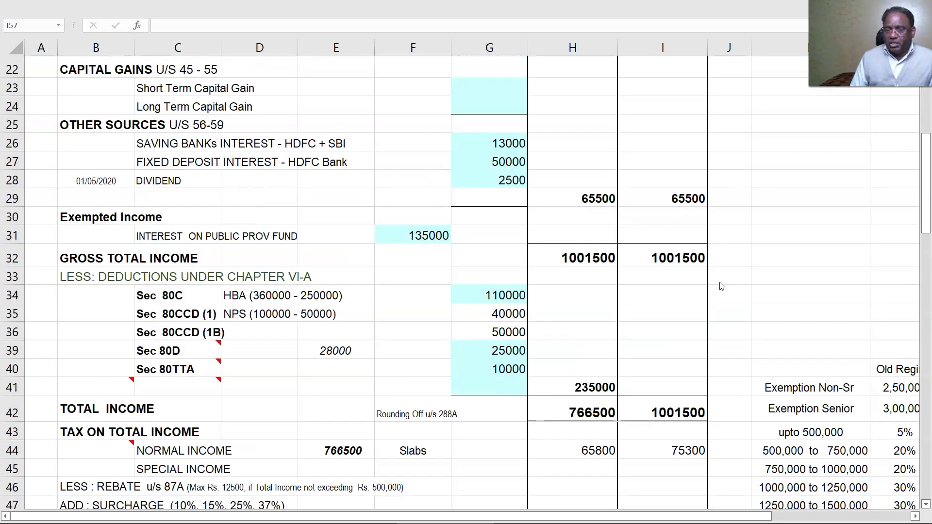
scroll(721, 287, "down", 4)
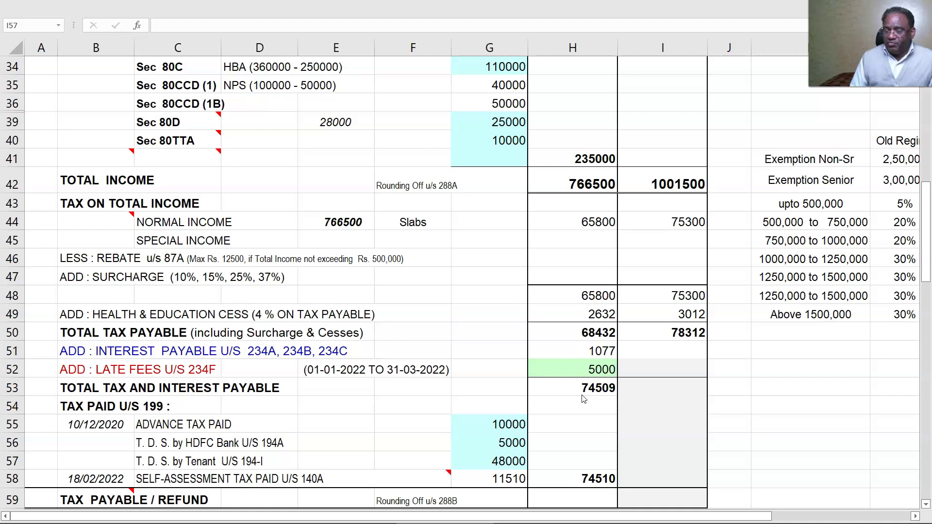
scroll(583, 399, "down", 1)
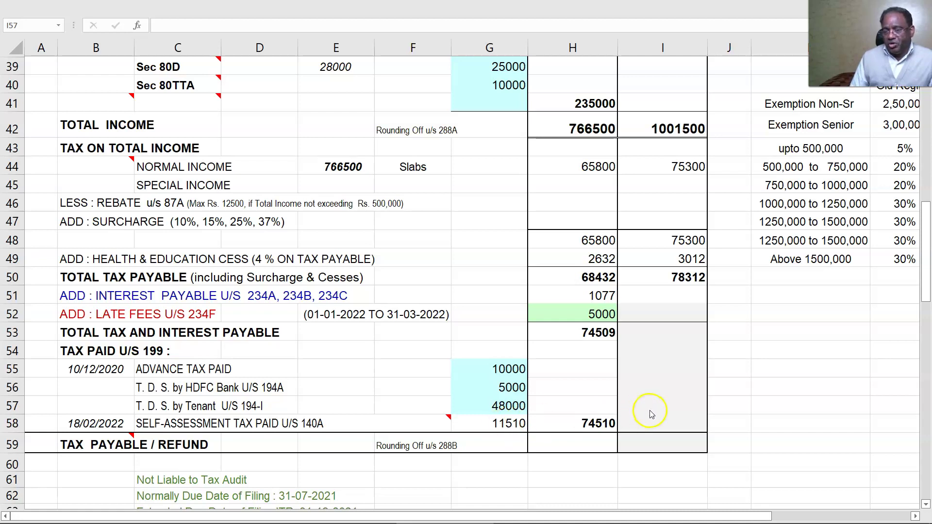
scroll(650, 408, "down", 4)
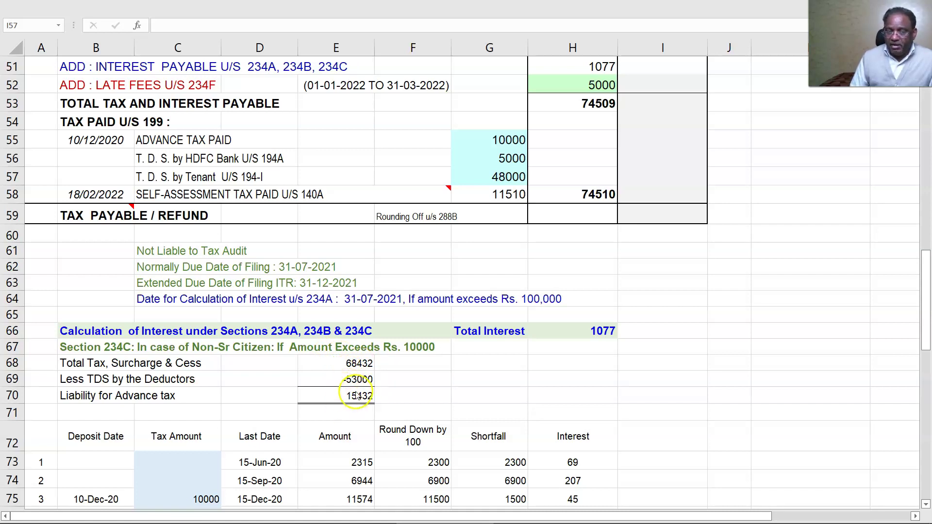
scroll(370, 399, "down", 2)
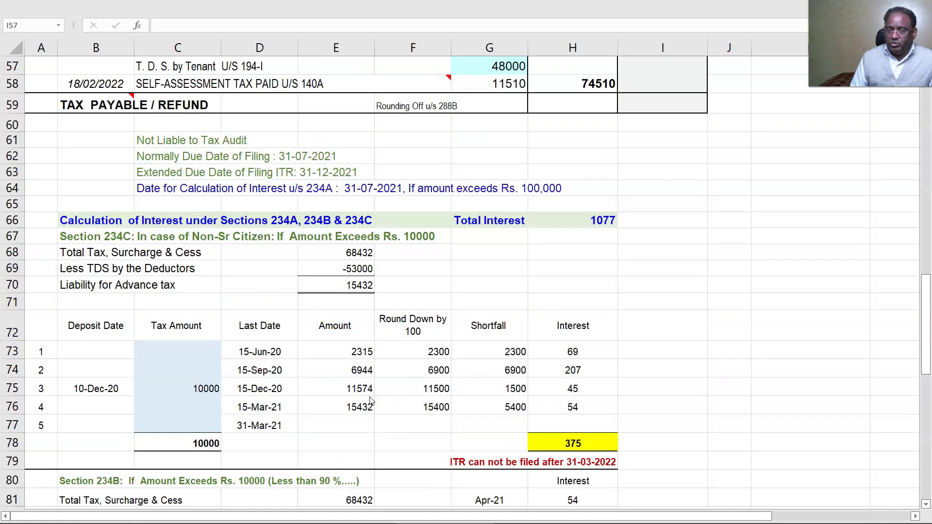
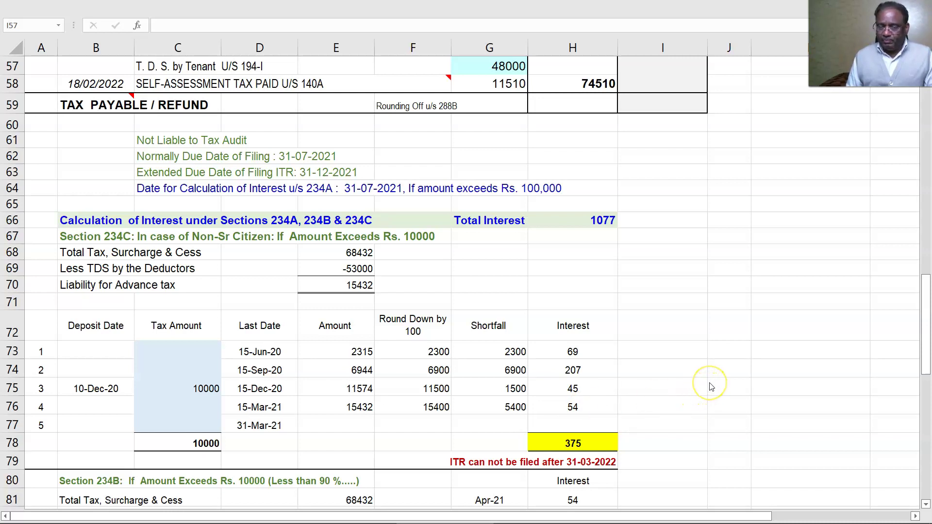
- Check the Excel worksheet's Tax Paid rows, then return to the e-Filing utility showing 11,510 payable
scroll(710, 387, "down", 4)
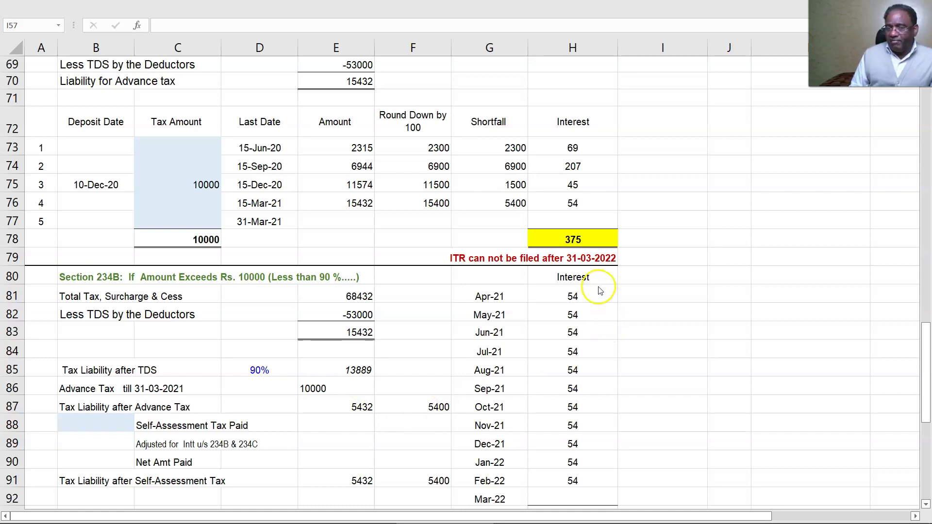
scroll(593, 311, "down", 2)
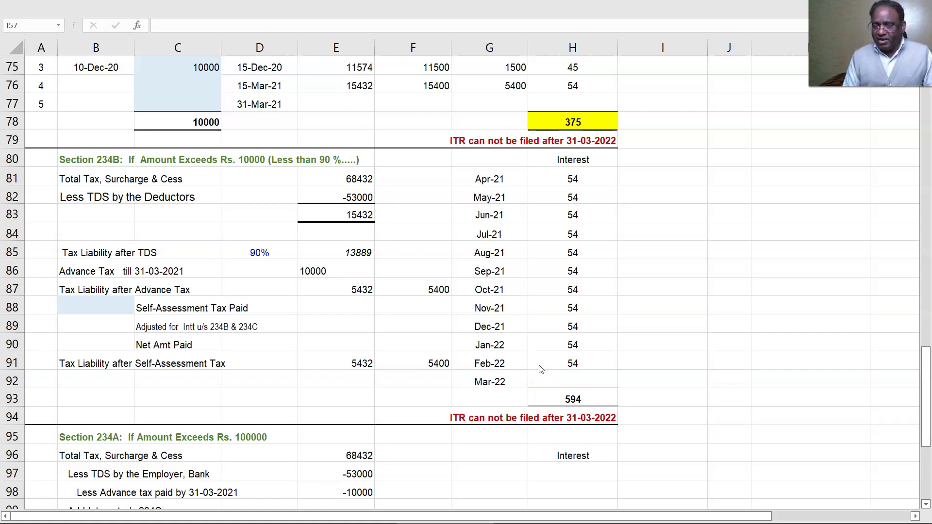
scroll(537, 370, "down", 2)
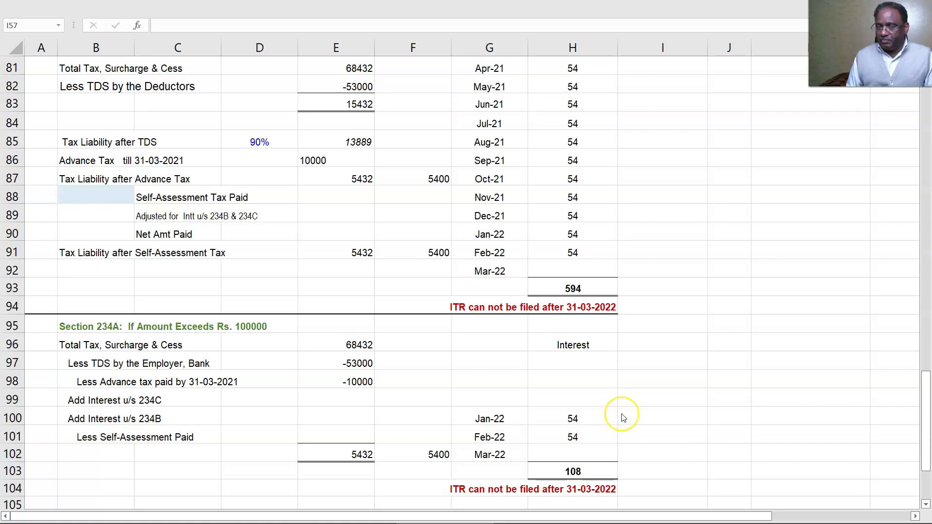
scroll(624, 419, "up", 3)
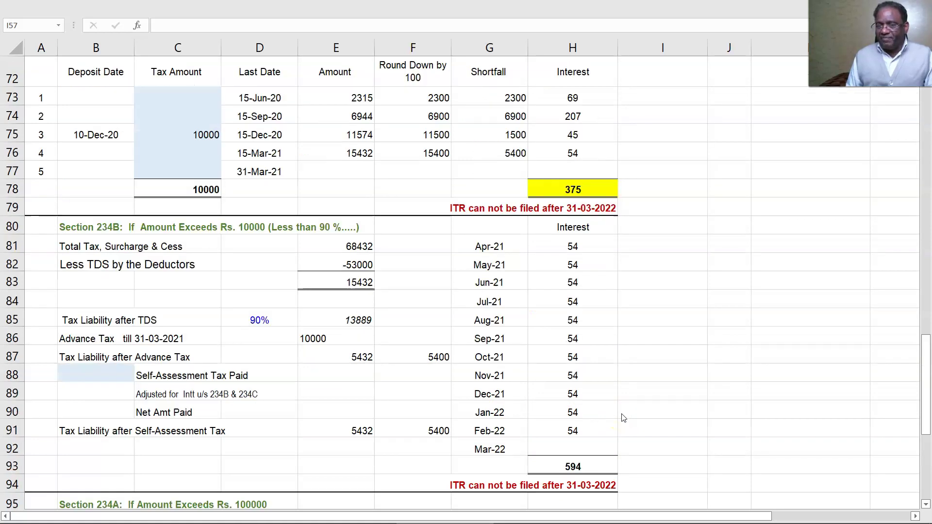
scroll(623, 418, "up", 4)
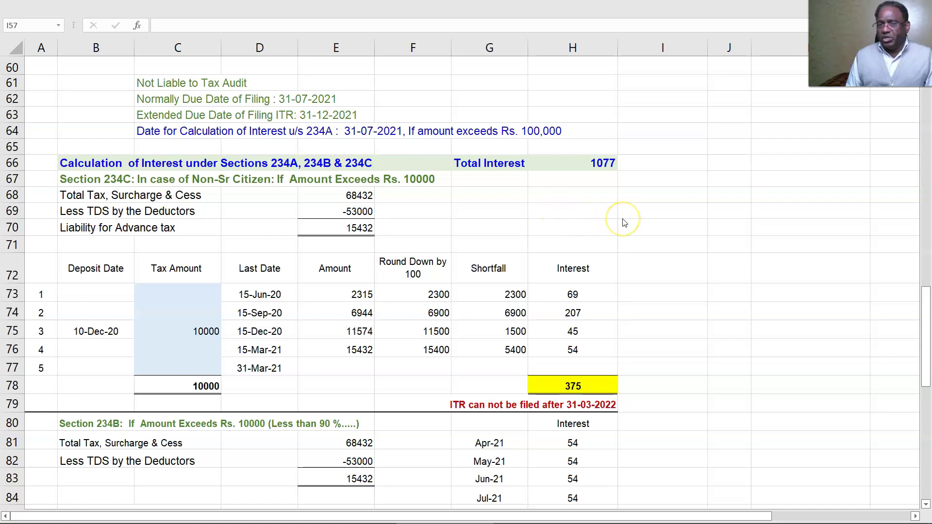
scroll(624, 222, "up", 2)
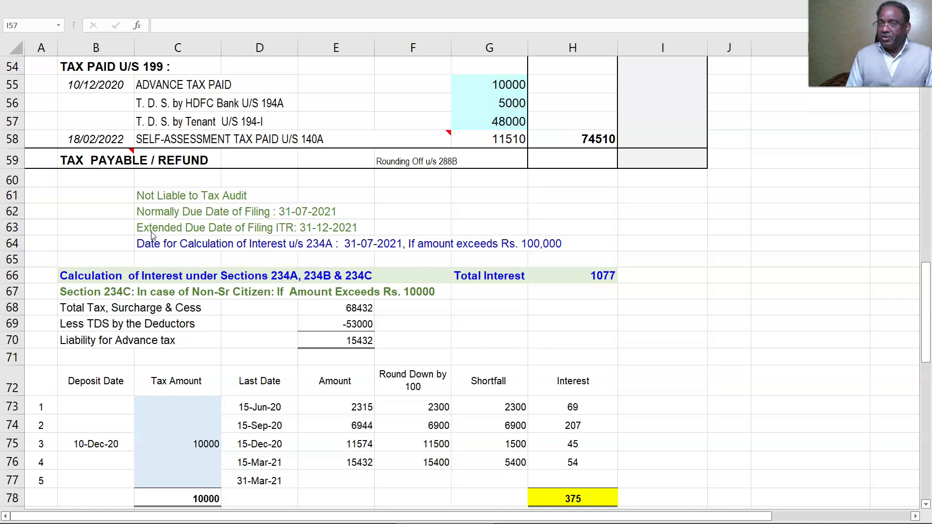
key("alt+Tab")
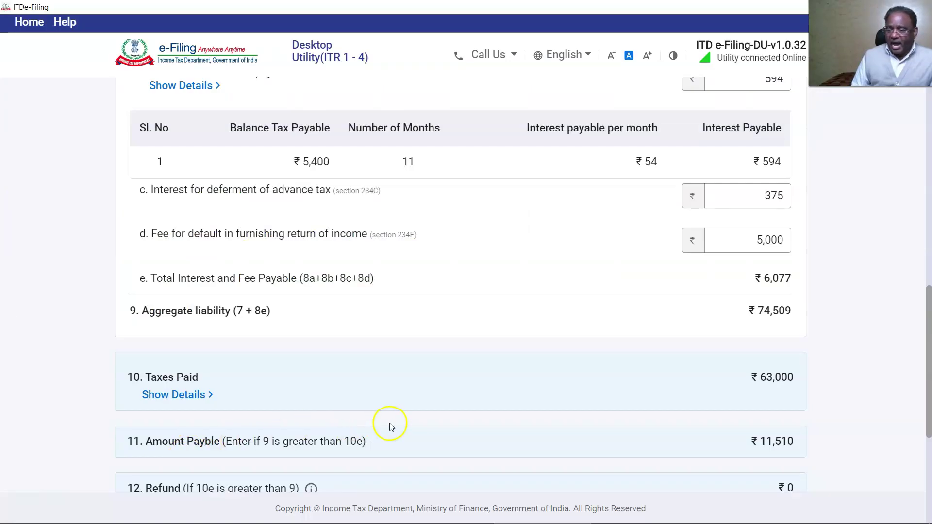
- Go back to the schedules list and open the Tax Paid schedule showing TDS of 53,000
scroll(613, 400, "up", 2)
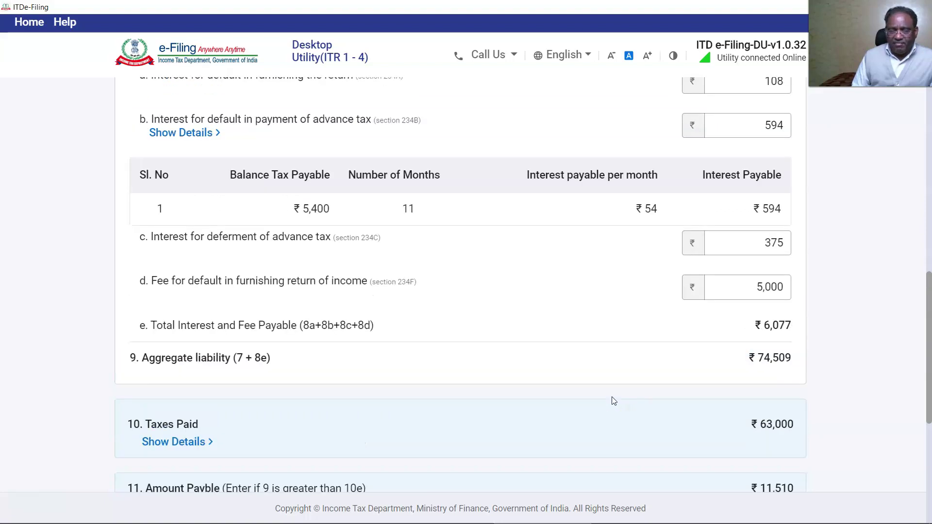
scroll(613, 399, "down", 10)
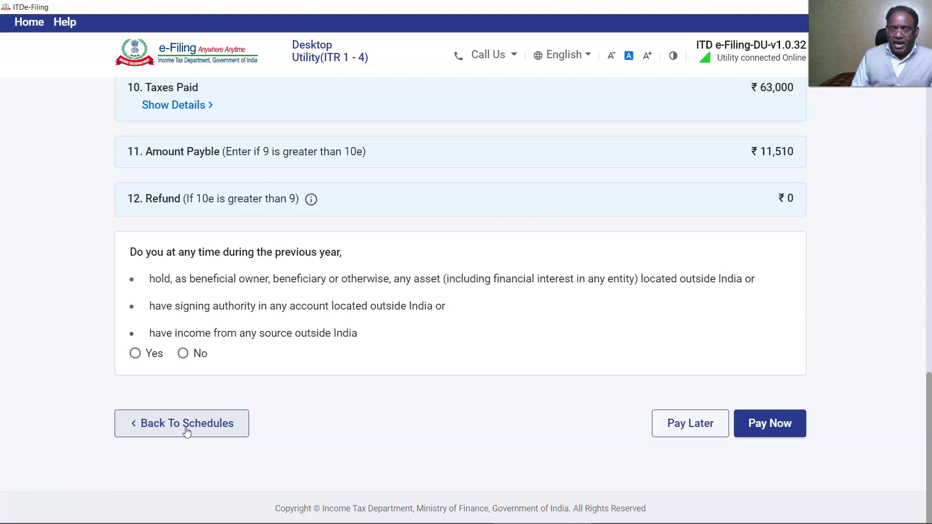
left_click(187, 431)
scroll(420, 379, "down", 2)
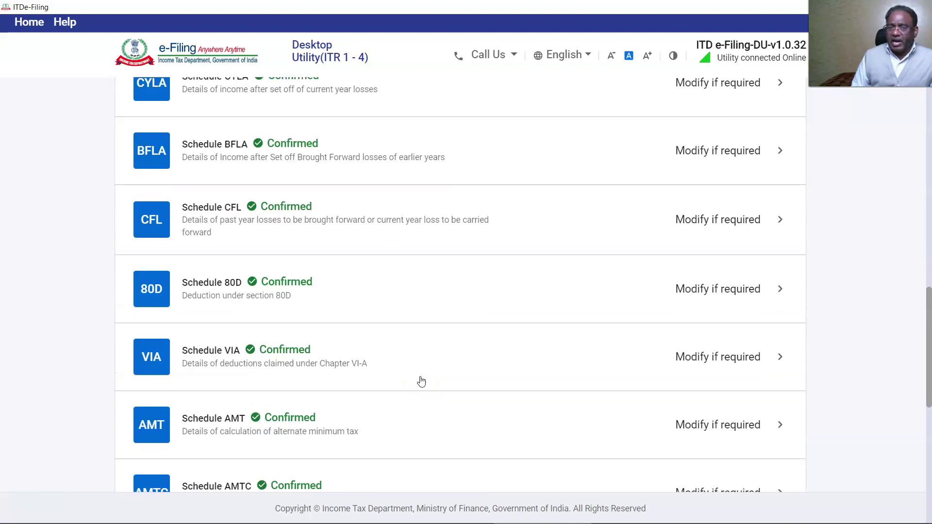
scroll(422, 381, "down", 6)
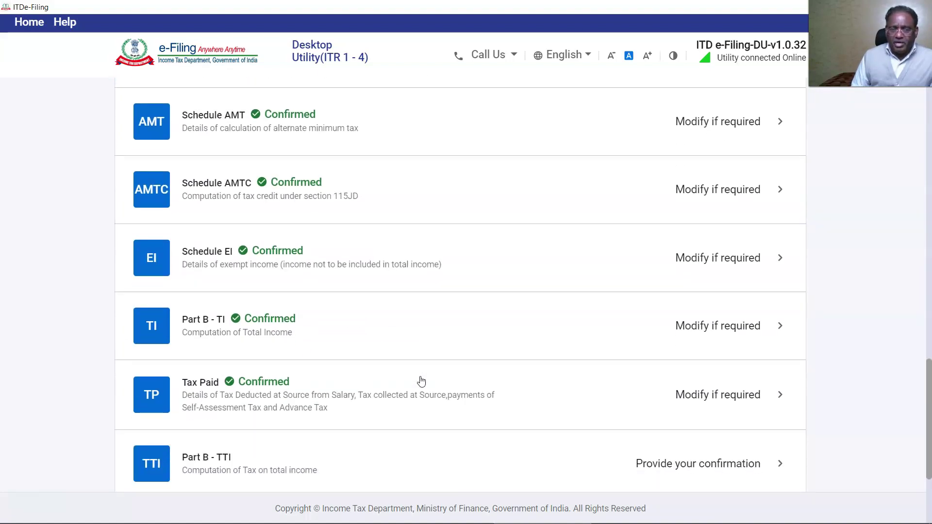
left_click(156, 393)
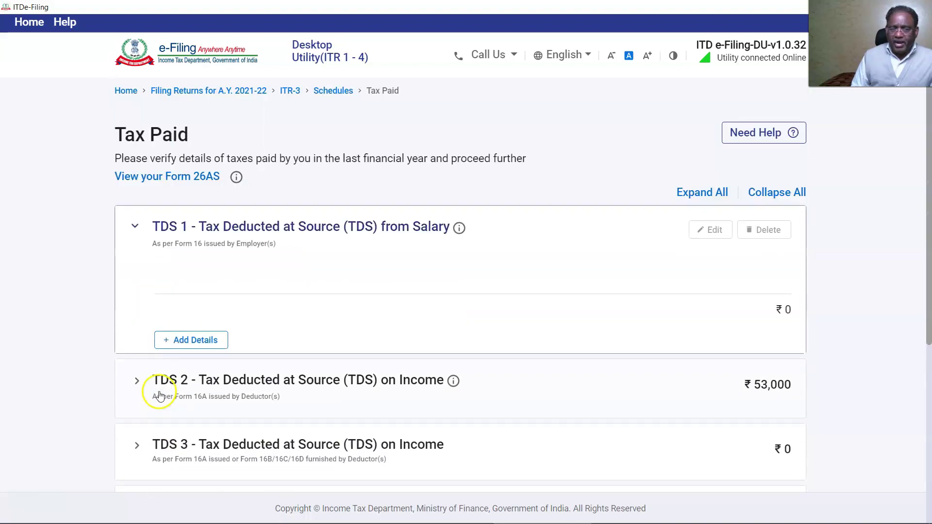
- Enter a tax payment with BSR code 0510308, challan 00001, amount 11,510, dated 18 Feb 2022
scroll(160, 396, "down", 10)
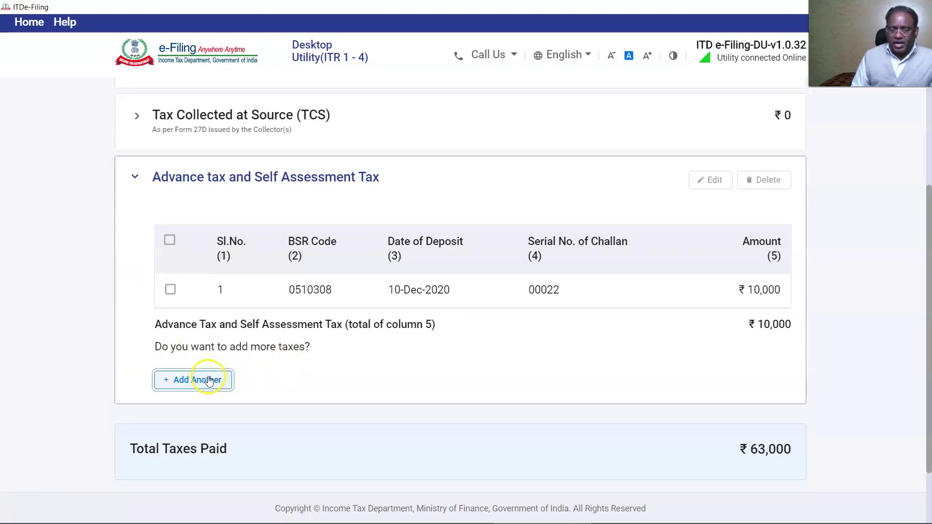
left_click(209, 380)
left_click(171, 213)
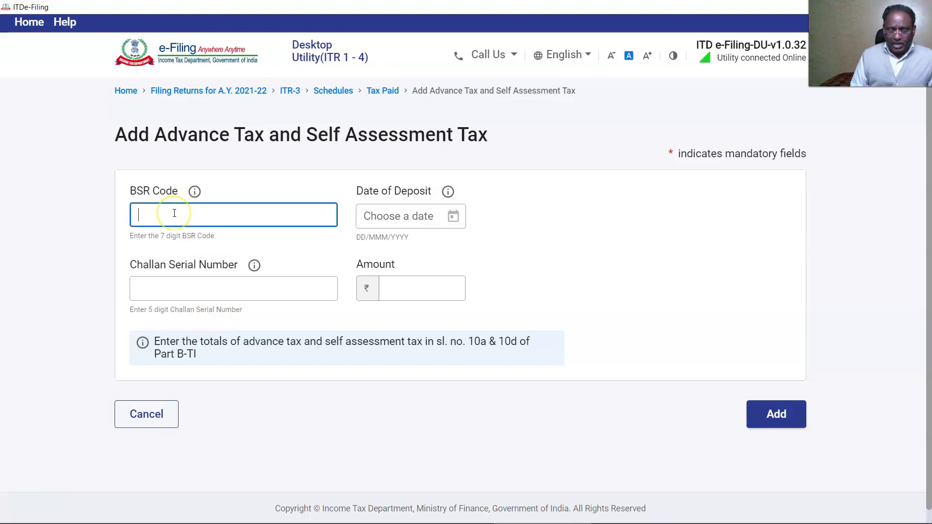
type("0510308")
left_click(181, 288)
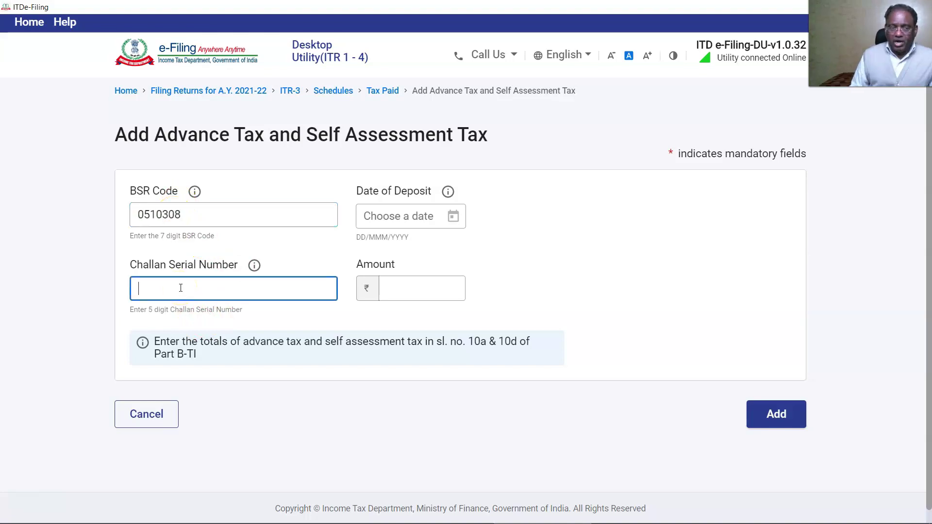
type("00001")
left_click(389, 286)
type("11")
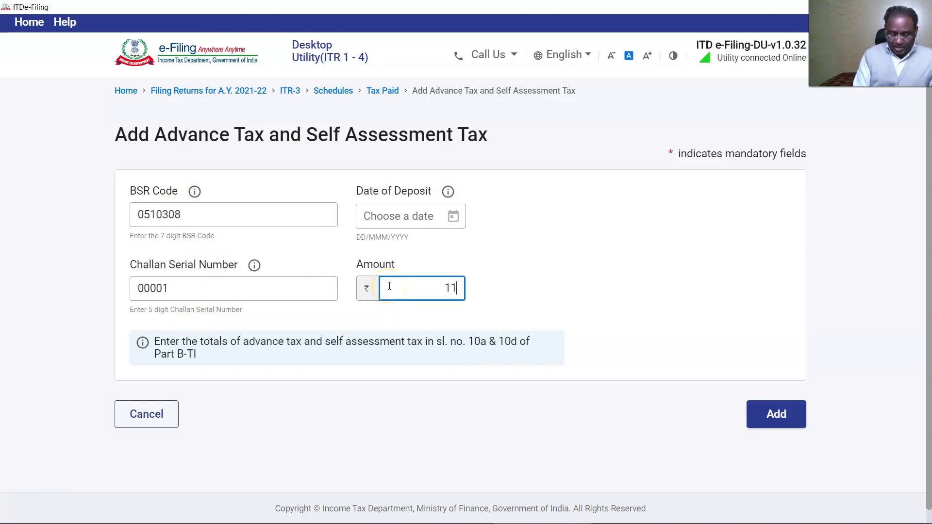
type(",510")
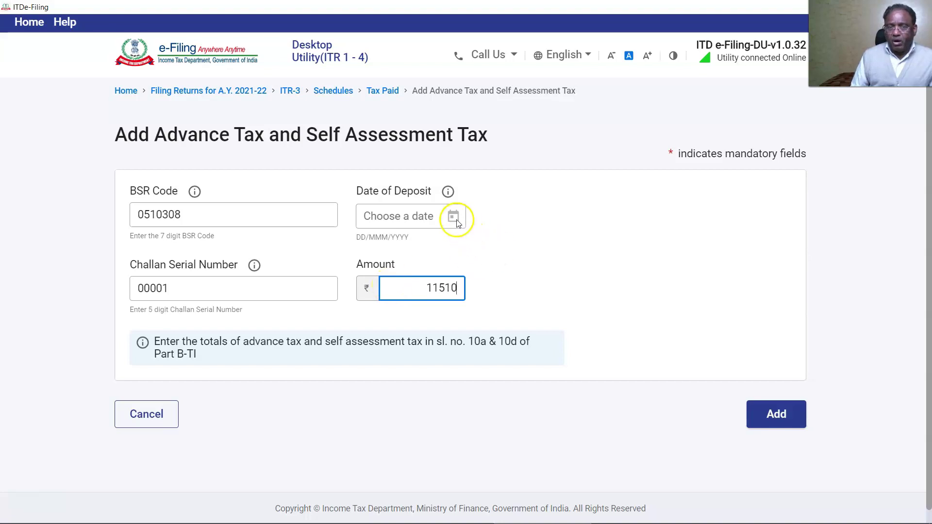
left_click(453, 216)
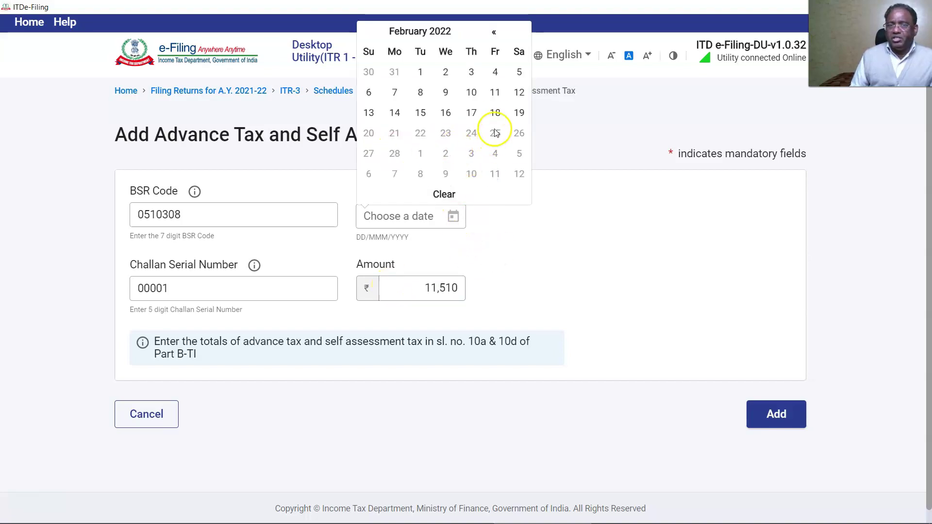
left_click(495, 113)
- Add the payment, confirm the Tax Paid schedule, and open Part B-TTI
left_click(770, 413)
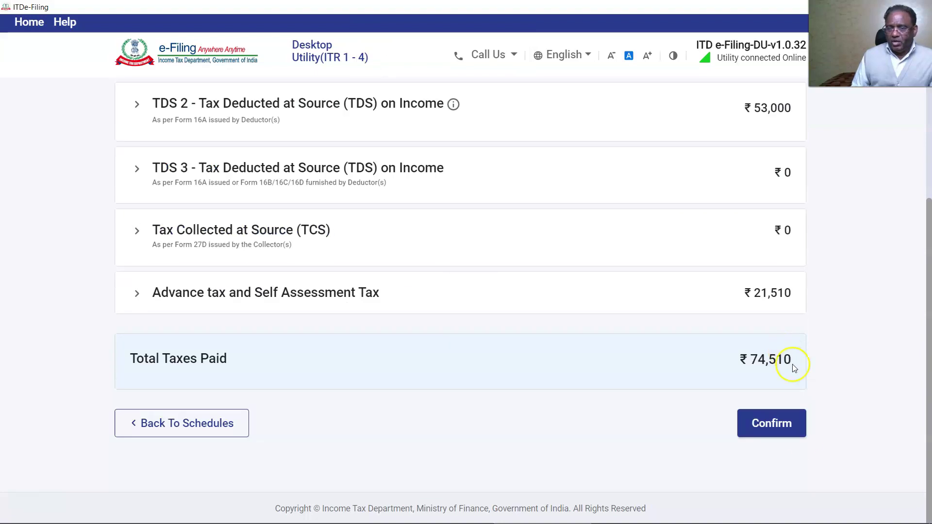
left_click(777, 423)
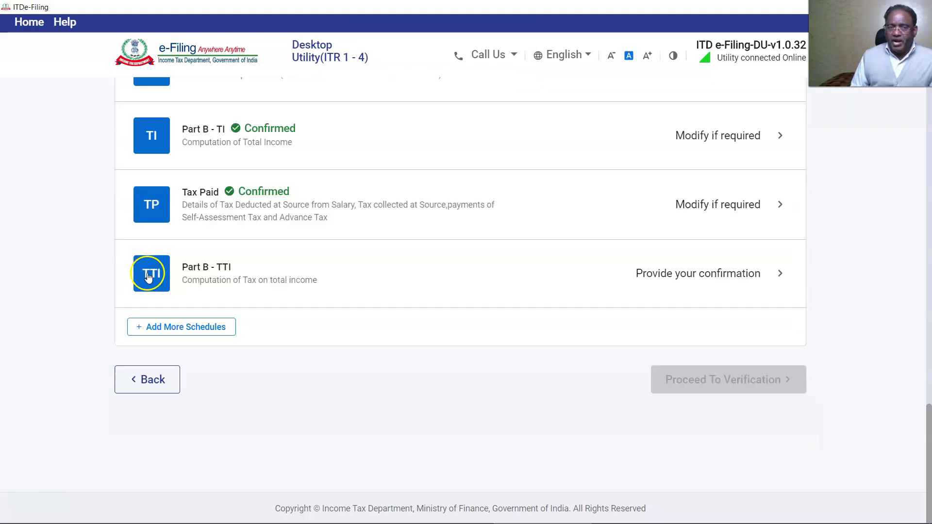
left_click(152, 274)
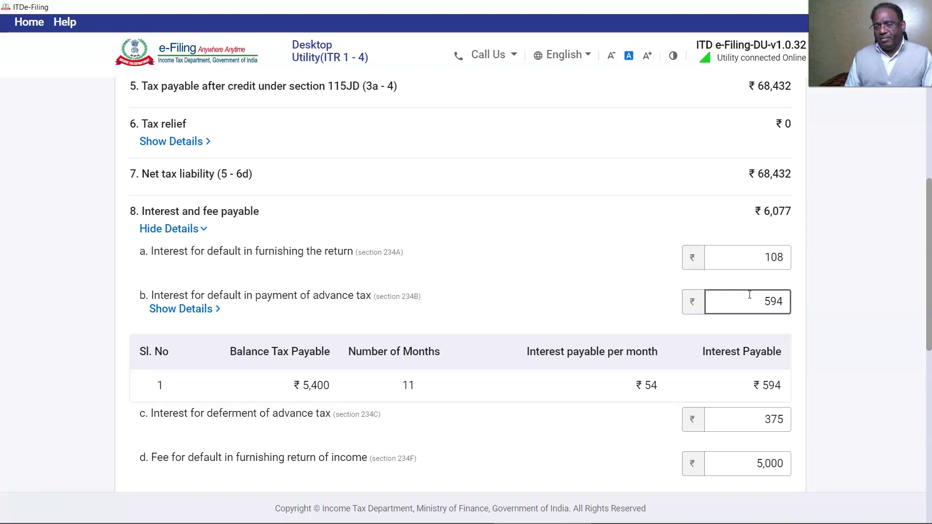
- Answer No to the foreign asset/income question and go to the Preview Return page
scroll(582, 320, "down", 1)
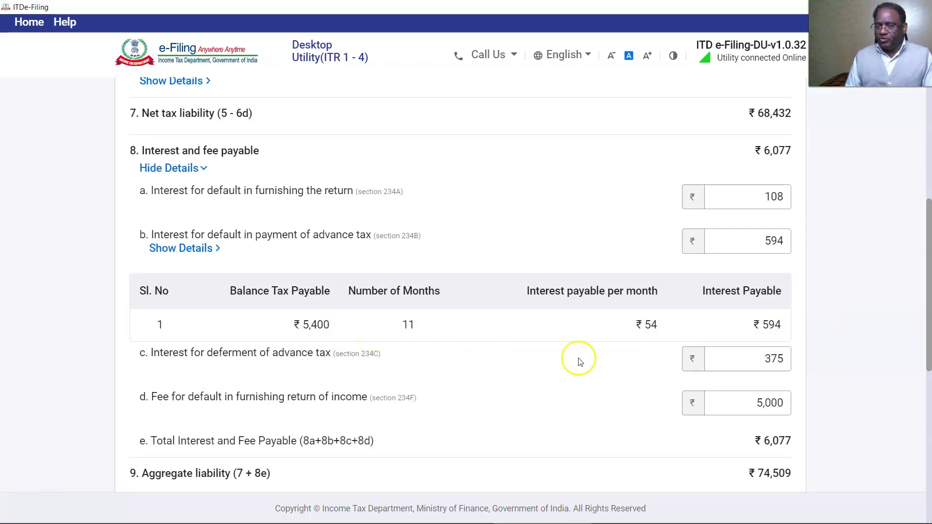
scroll(815, 367, "down", 5)
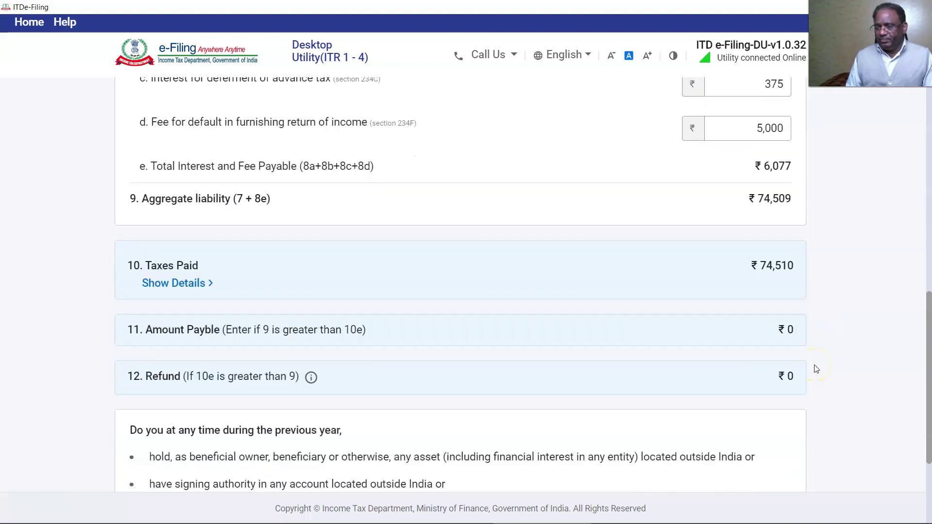
scroll(816, 368, "down", 2)
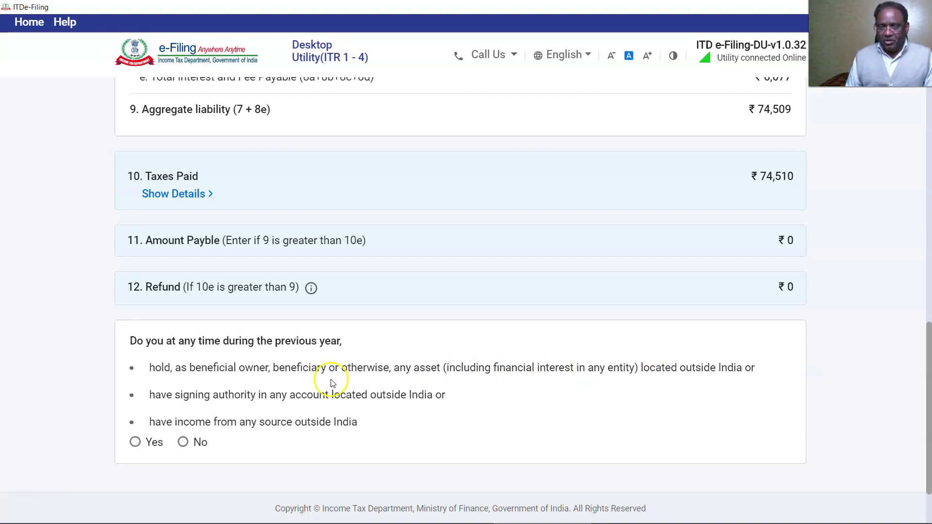
scroll(181, 376, "down", 2)
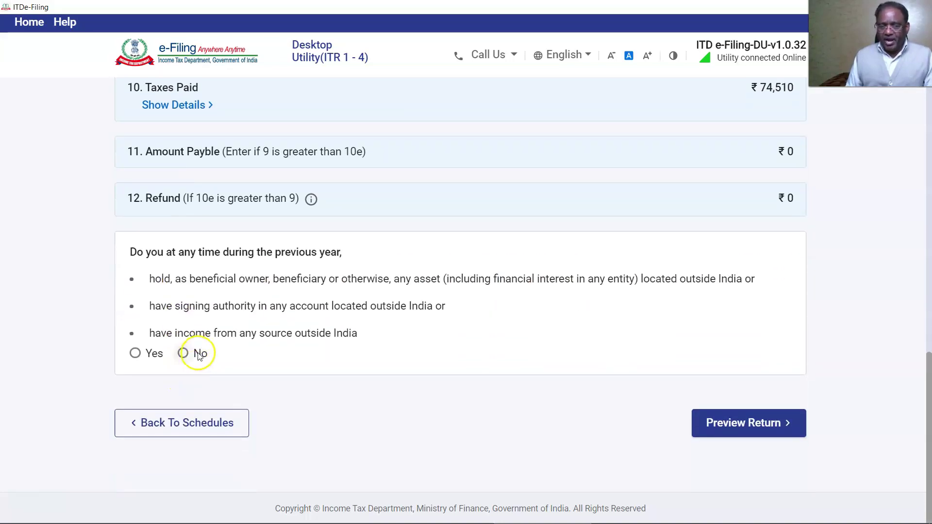
left_click(188, 354)
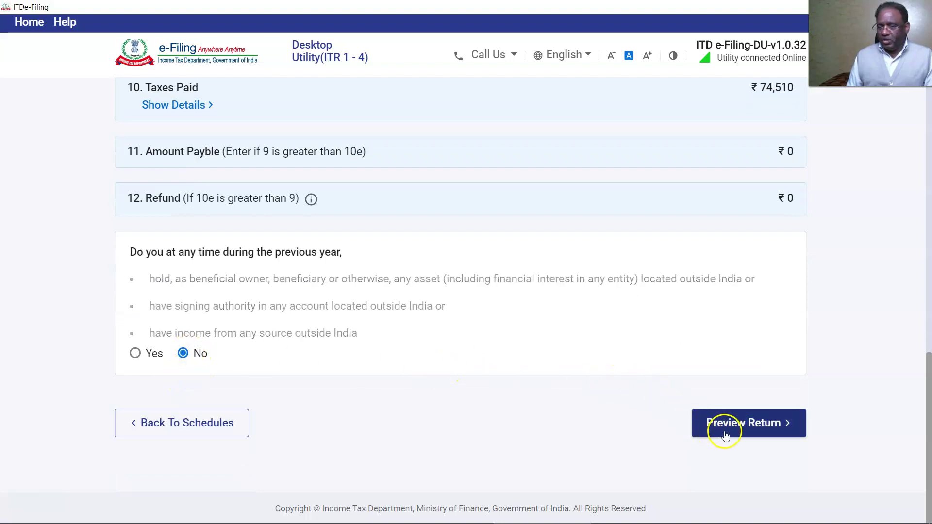
left_click(744, 430)
left_click(228, 343)
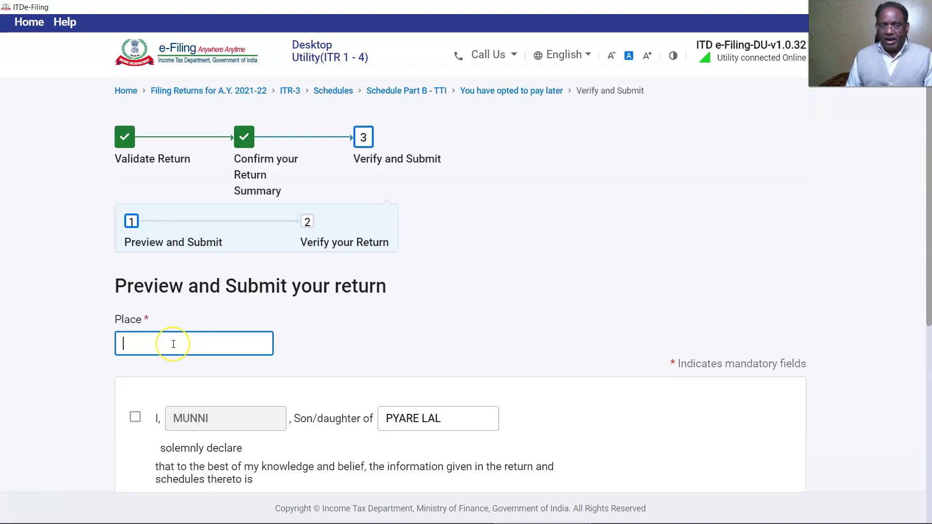
- Enter NEW DELHI as the place, accept the declaration, and proceed to the full ITR-3 preview
type("NEW DELHI")
left_click(135, 417)
scroll(446, 378, "down", 3)
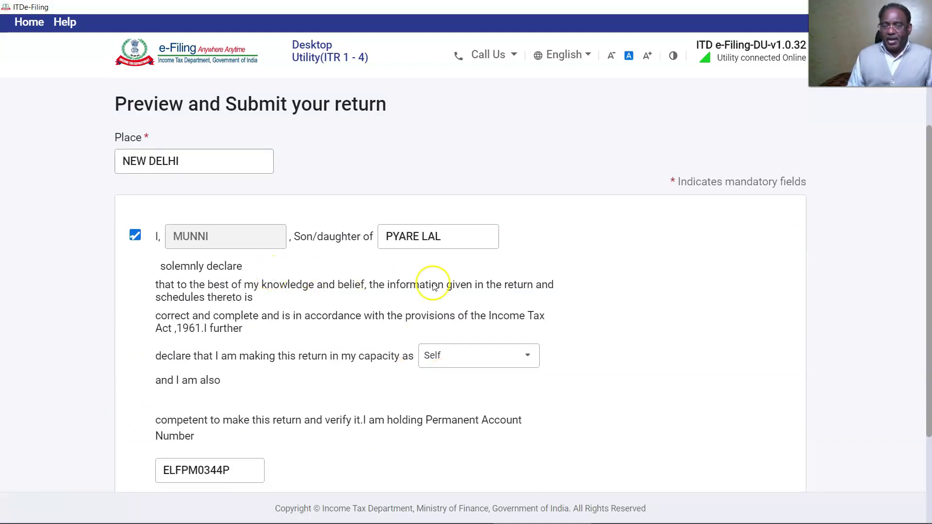
left_click(436, 237)
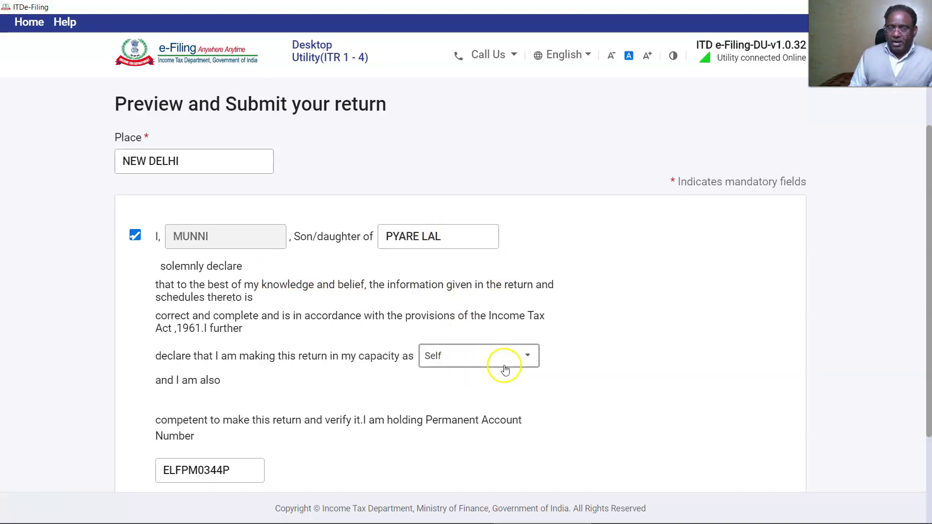
scroll(534, 363, "down", 3)
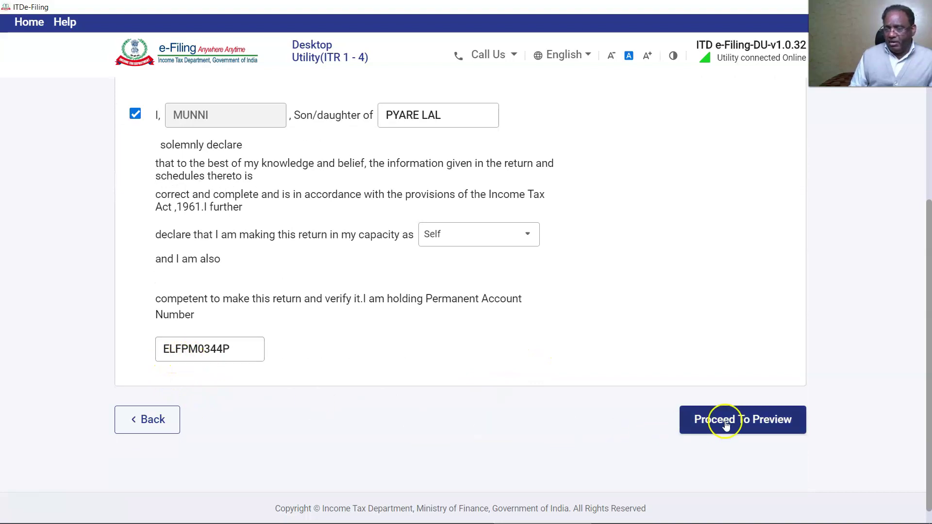
left_click(741, 420)
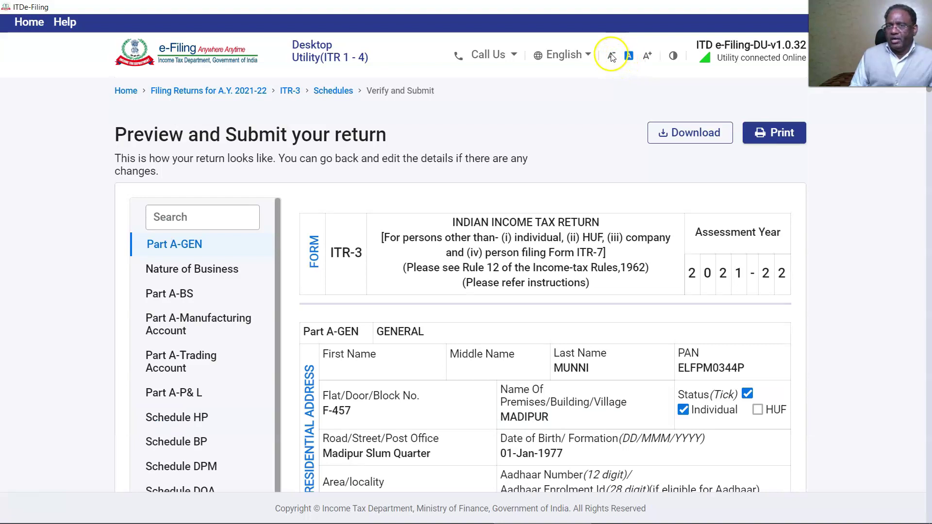
- Reduce the page text size and review Schedule OS and the Chapter VI-A deductions
left_click(611, 57)
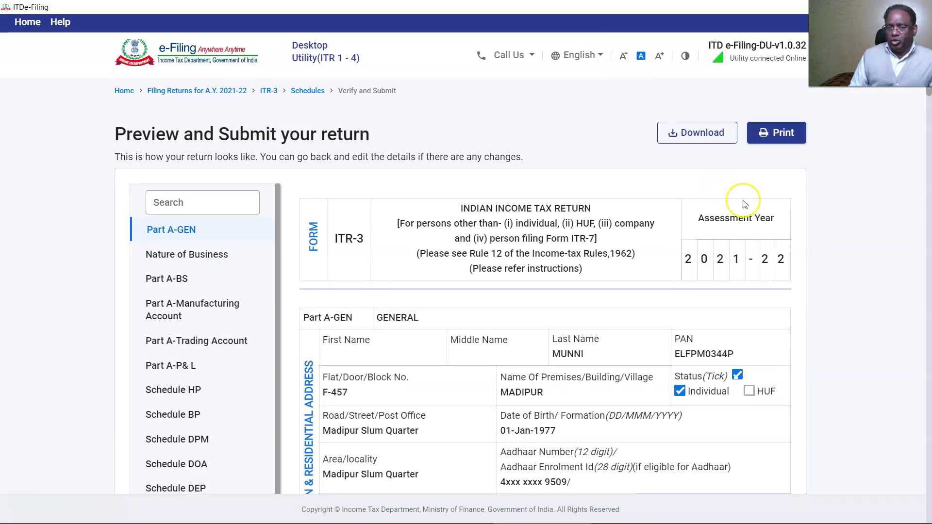
scroll(177, 166, "down", 1)
scroll(156, 239, "up", 1)
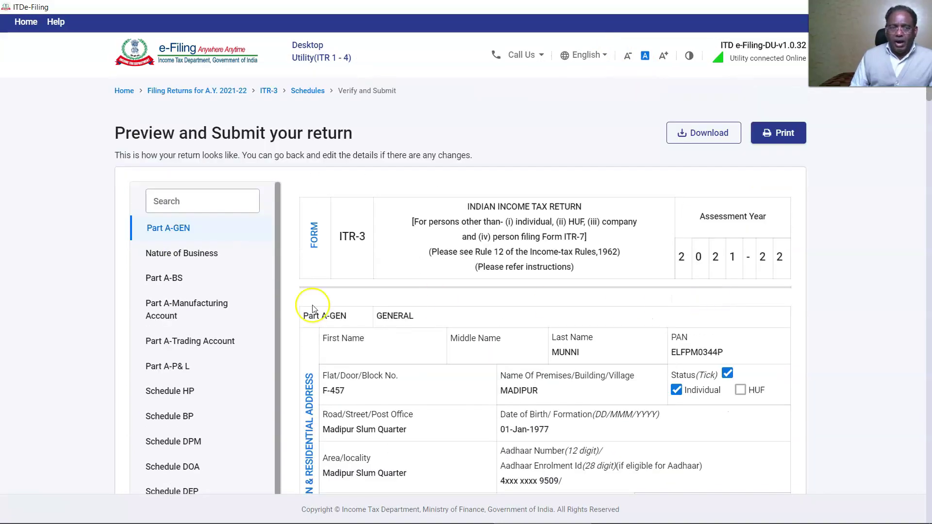
scroll(247, 361, "down", 3)
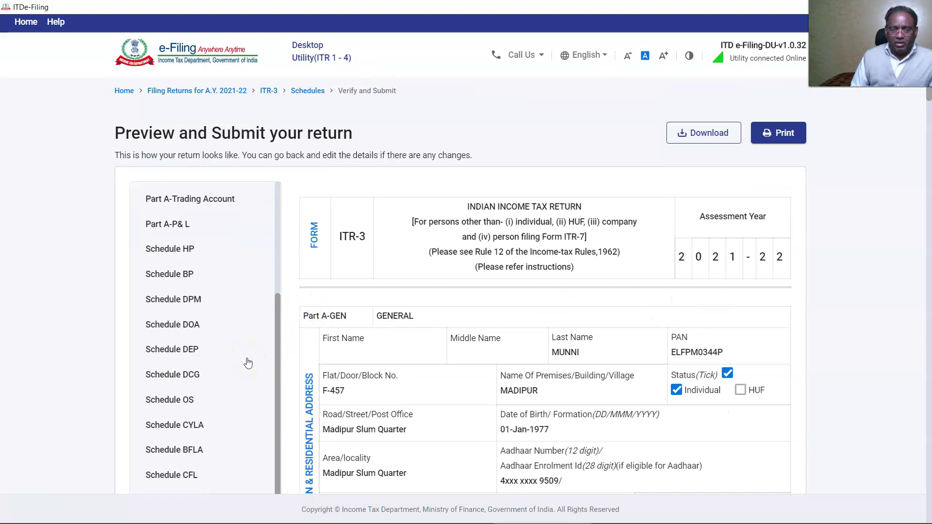
left_click(156, 402)
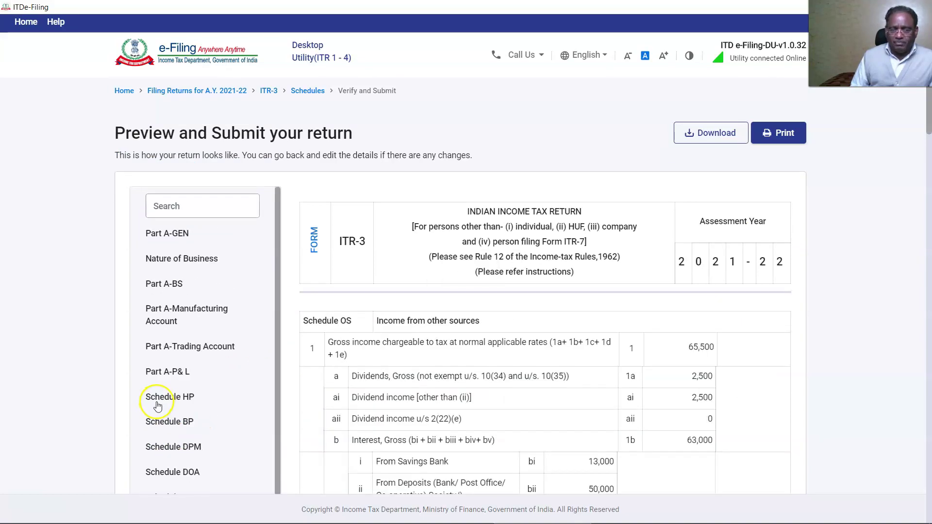
scroll(156, 405, "down", 5)
left_click(167, 290)
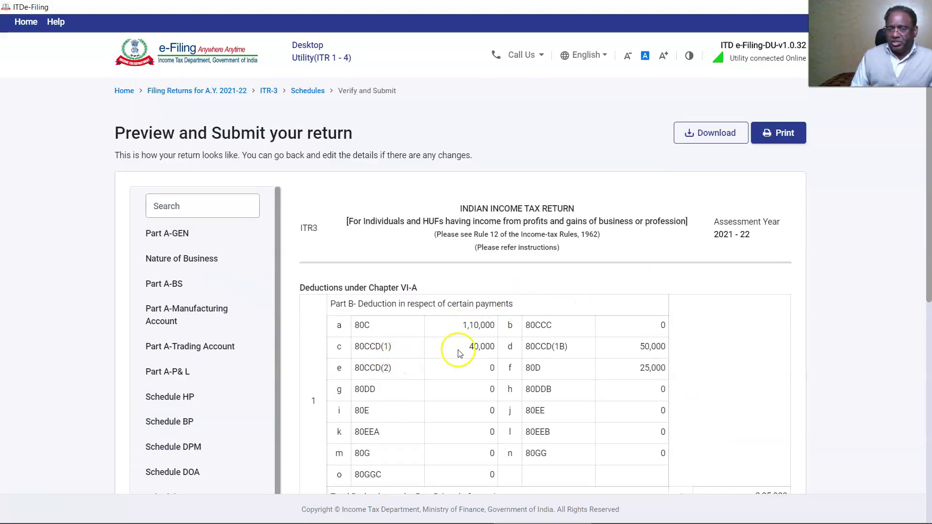
- Review Schedule EI and Schedule 80D, which allows 25,000 against 28,000 health insurance
scroll(475, 407, "down", 3)
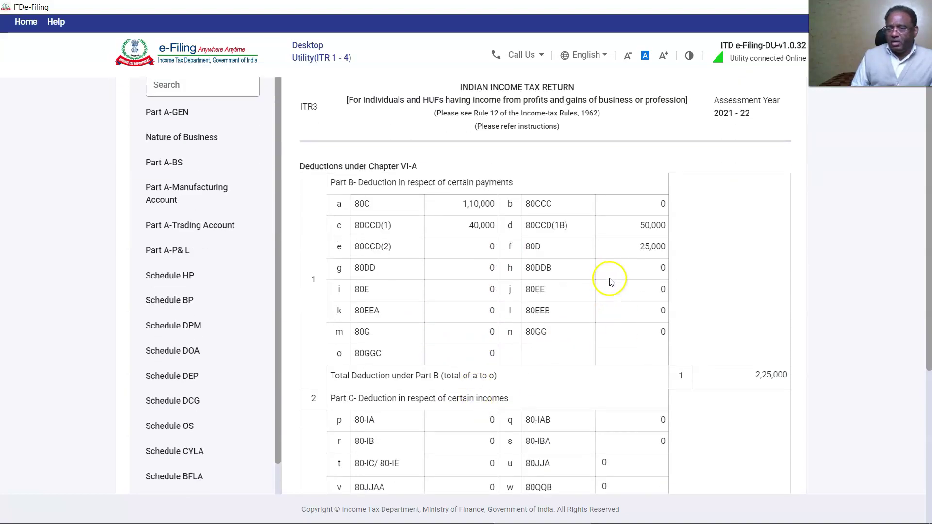
scroll(647, 261, "down", 3)
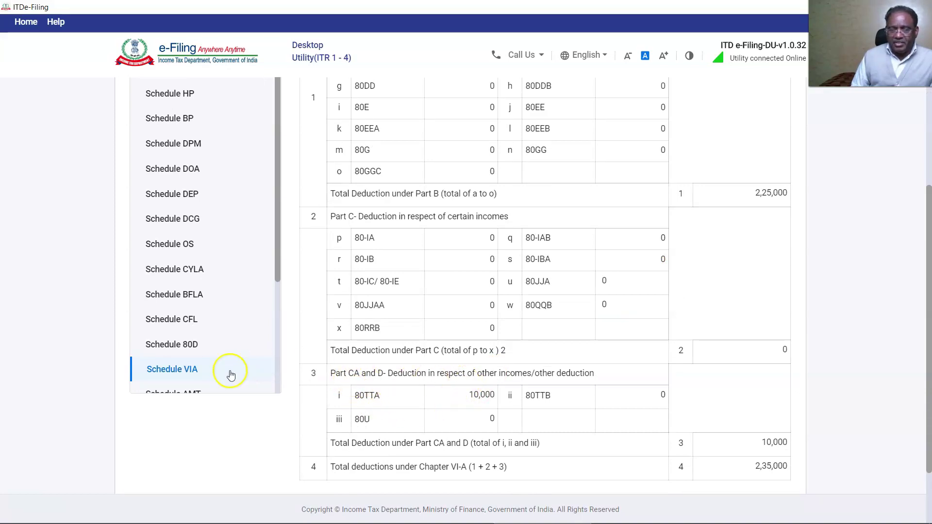
scroll(184, 329, "down", 3)
left_click(162, 303)
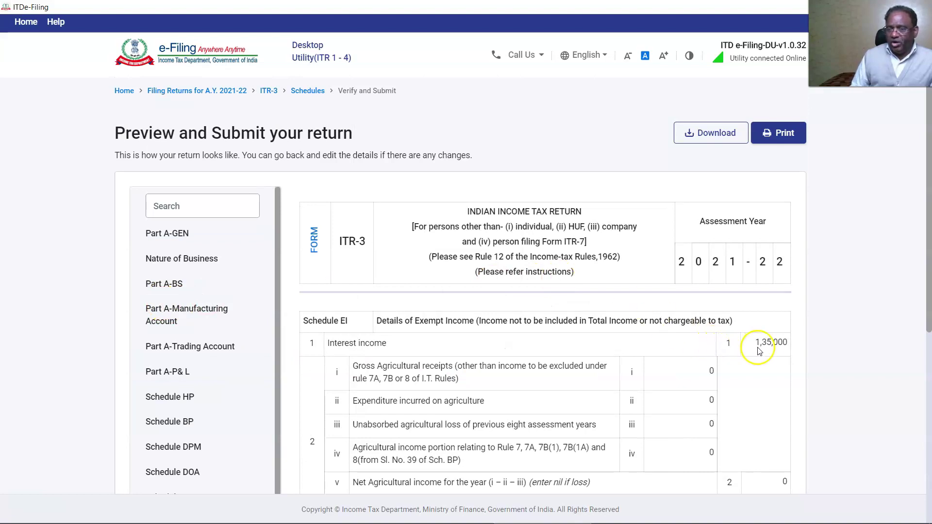
scroll(327, 358, "down", 5)
left_click(177, 198)
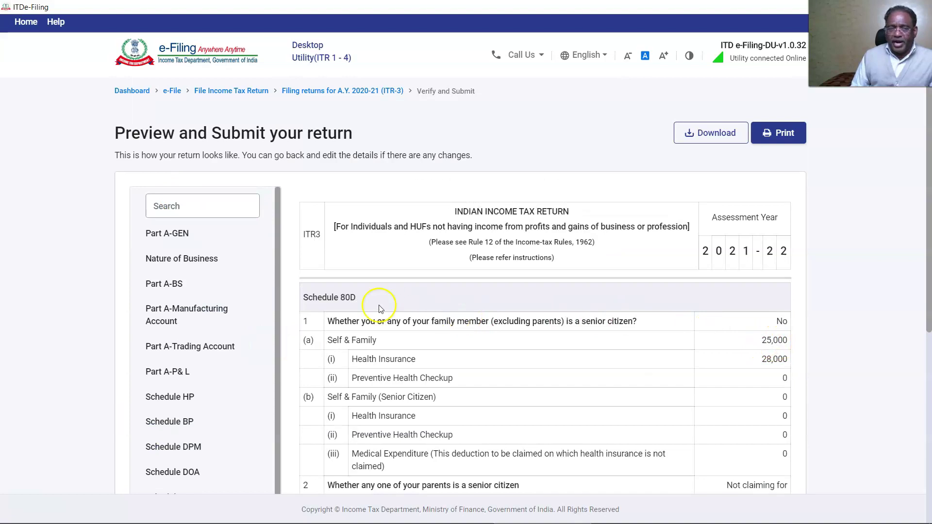
scroll(235, 303, "down", 3)
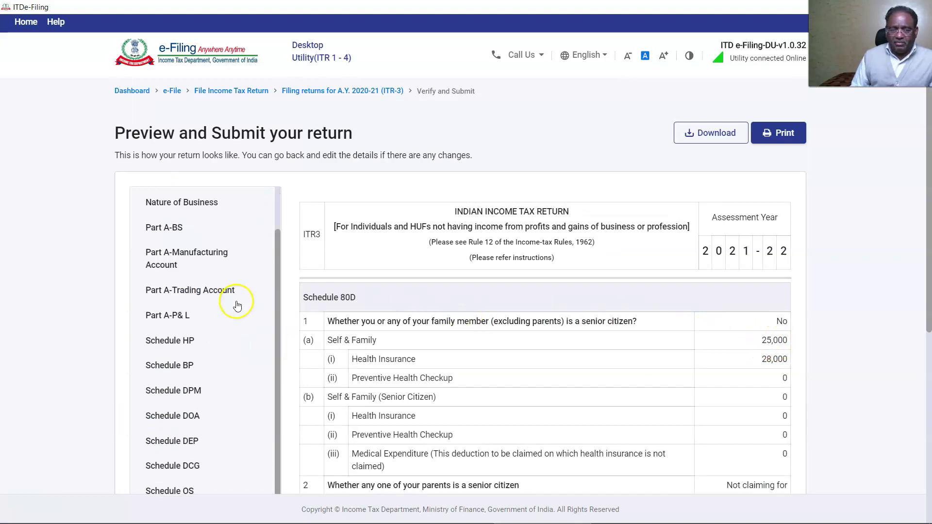
- Download the return preview as itr3_preview.pdf and open it in Adobe Acrobat Pro
left_click(725, 134)
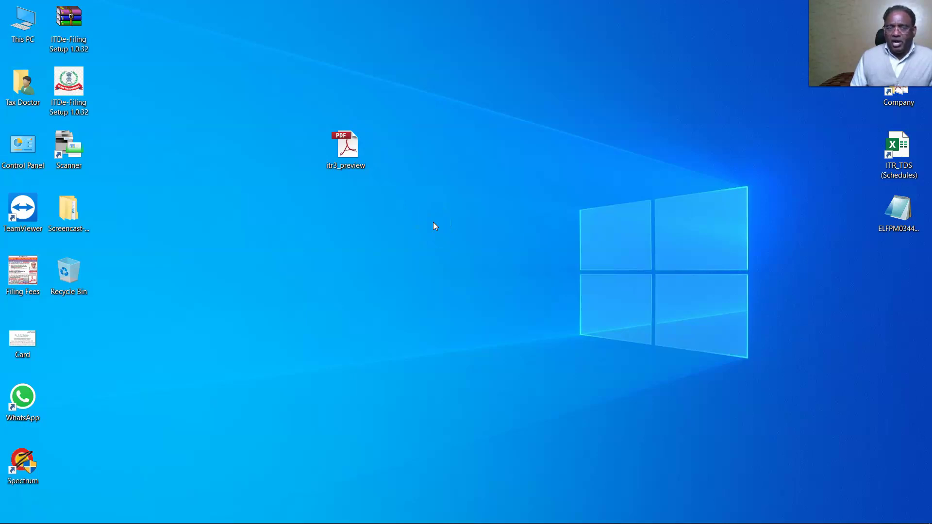
right_click(347, 162)
left_click(380, 172)
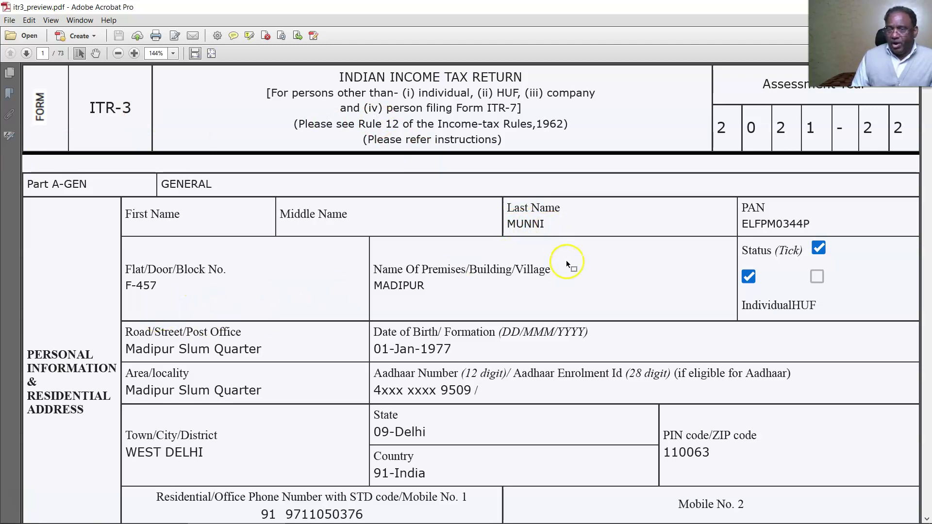
scroll(565, 260, "down", 3)
scroll(439, 281, "down", 4)
scroll(587, 307, "down", 3)
scroll(588, 313, "down", 15)
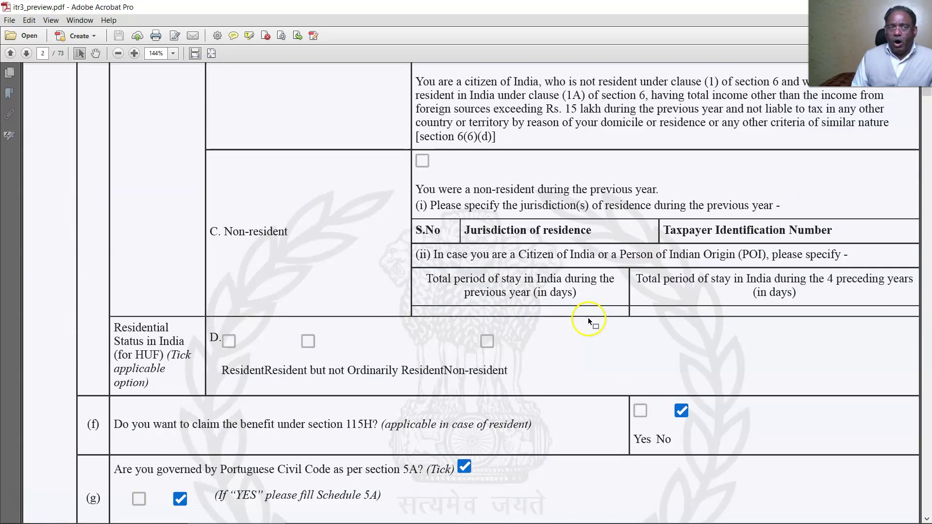
scroll(588, 318, "up", 6)
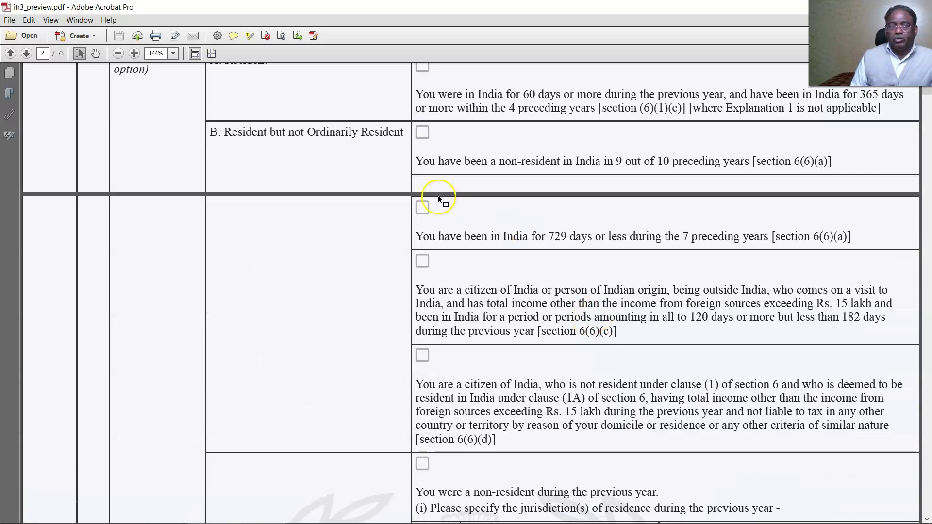
- Use Edit > Find to step through matches until 1,35,000 appears under Schedule EI
left_click(10, 21)
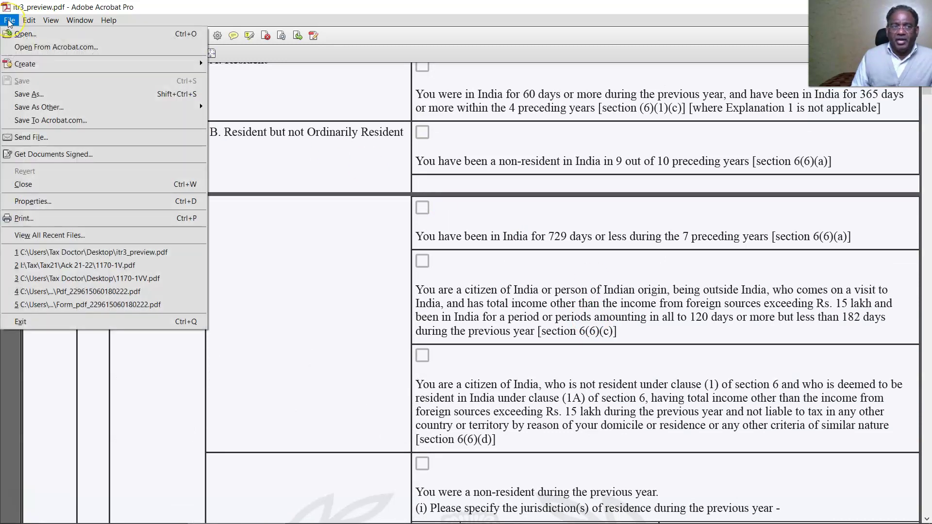
mouse_move(29, 21)
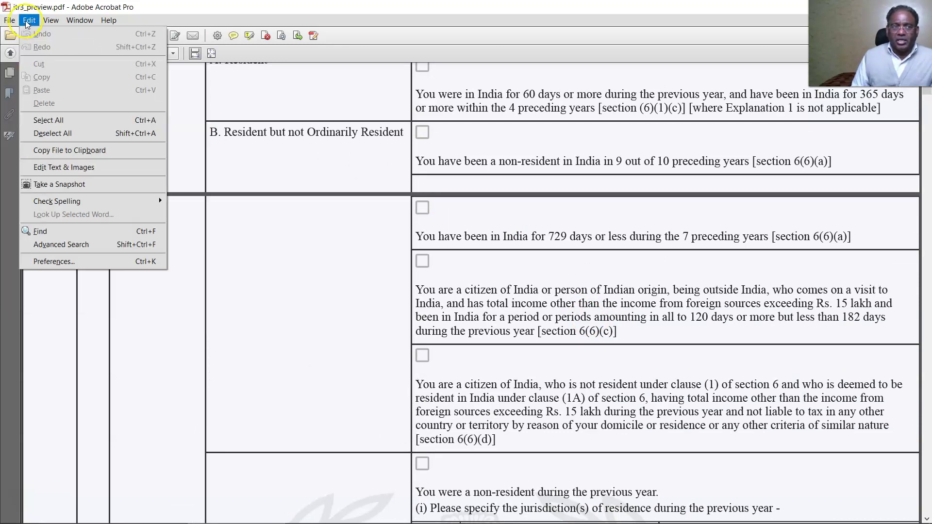
left_click(62, 231)
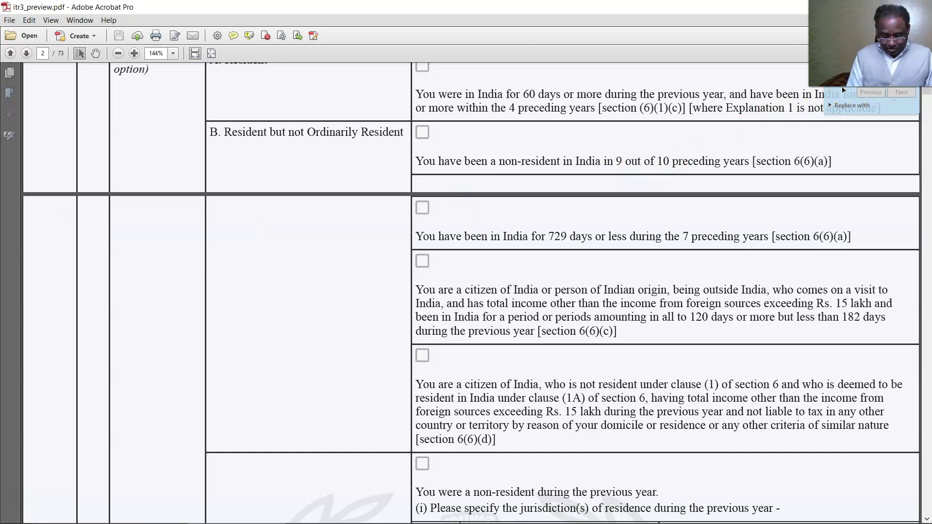
left_click(922, 91)
left_click(897, 96)
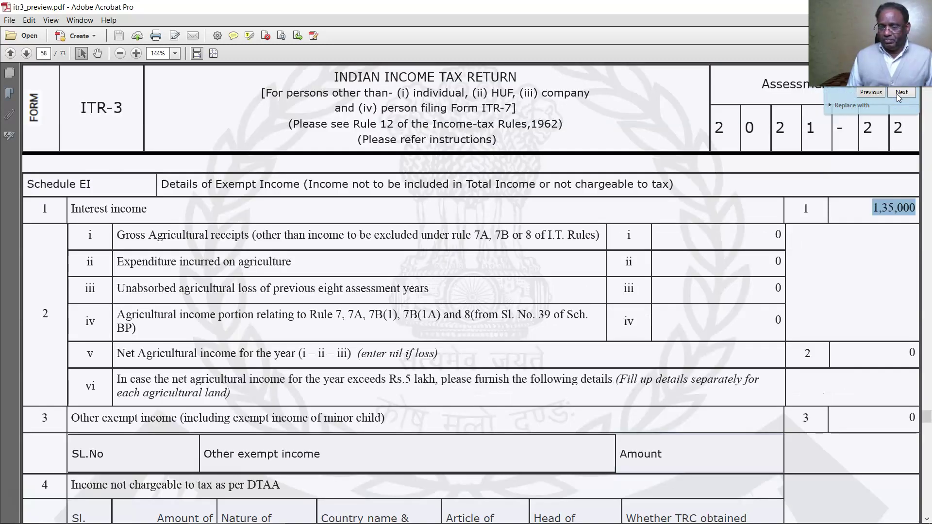
left_click(825, 236)
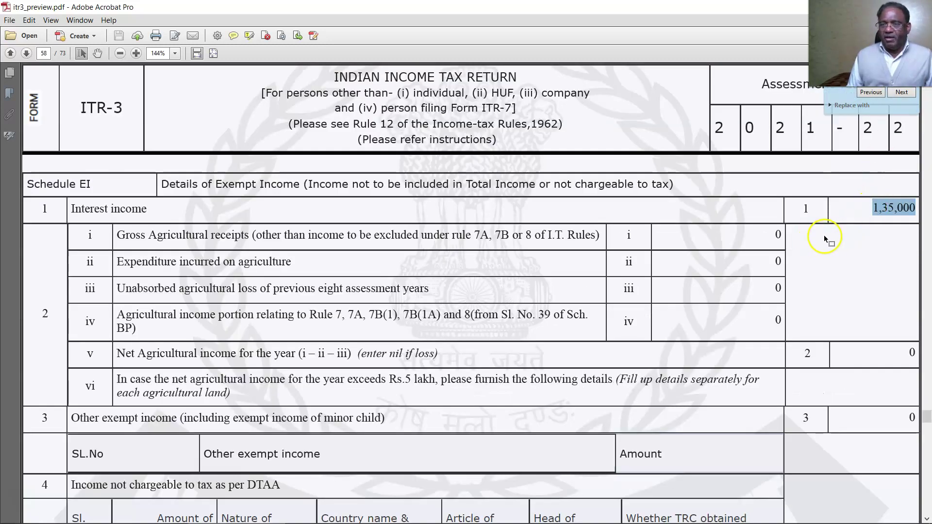
left_click(878, 209)
left_click(856, 171)
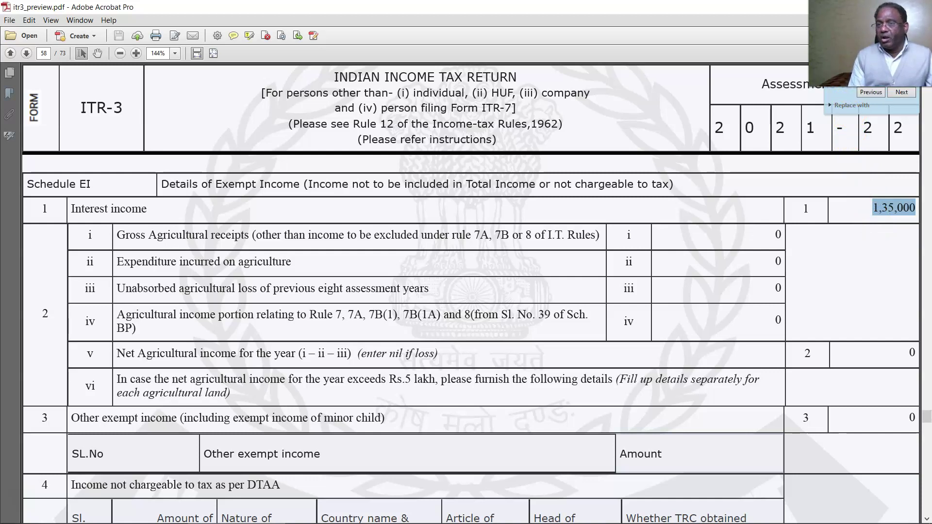
left_click(874, 94)
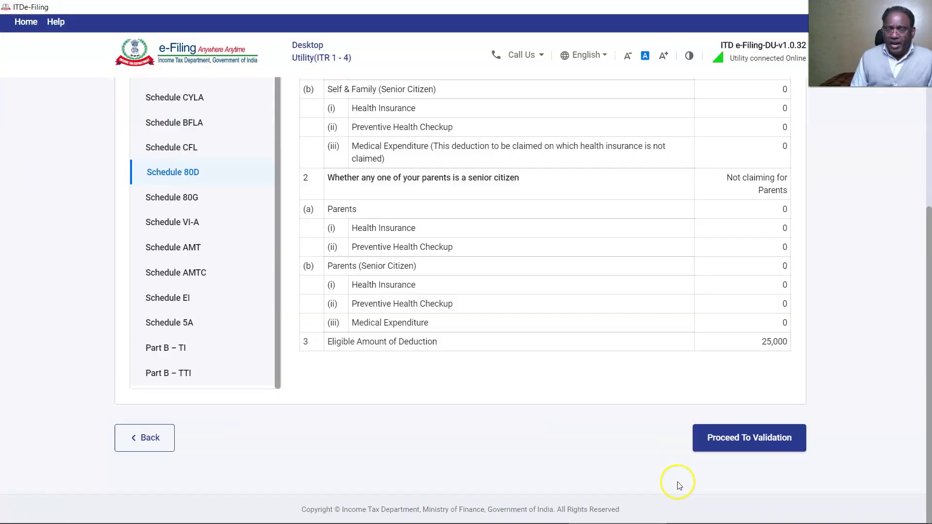
- Validate the ITR-3 return without errors and download its 33.3 KB upload JSON
left_click(710, 438)
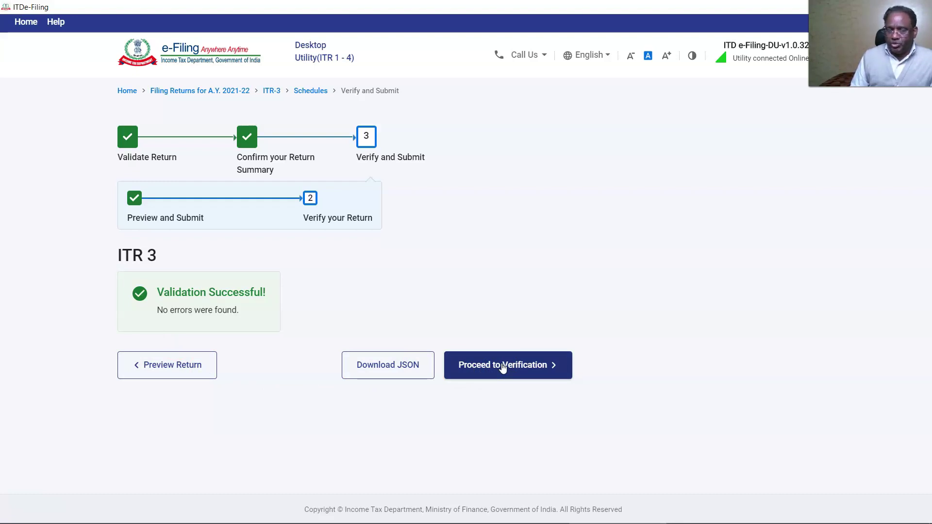
left_click(388, 370)
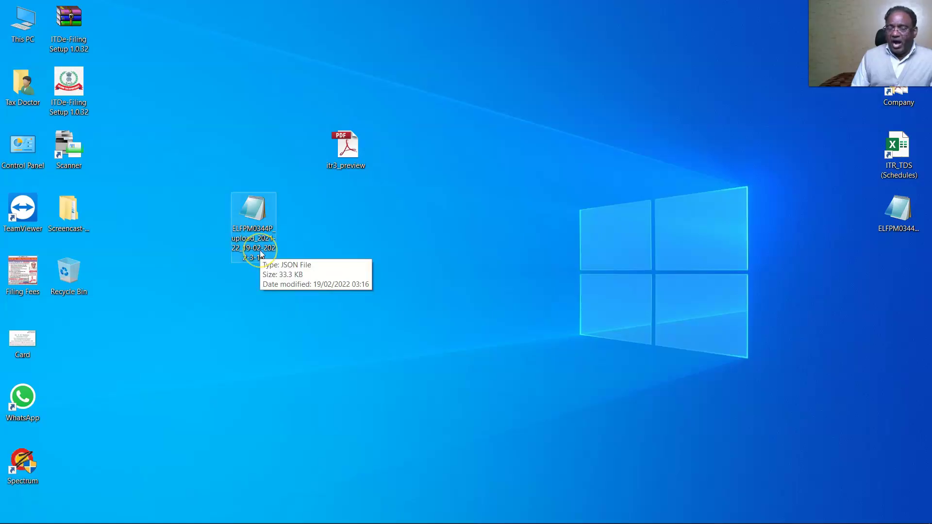
- Open the downloaded ITR-3 JSON file from the desktop in Notepad
left_click(346, 251)
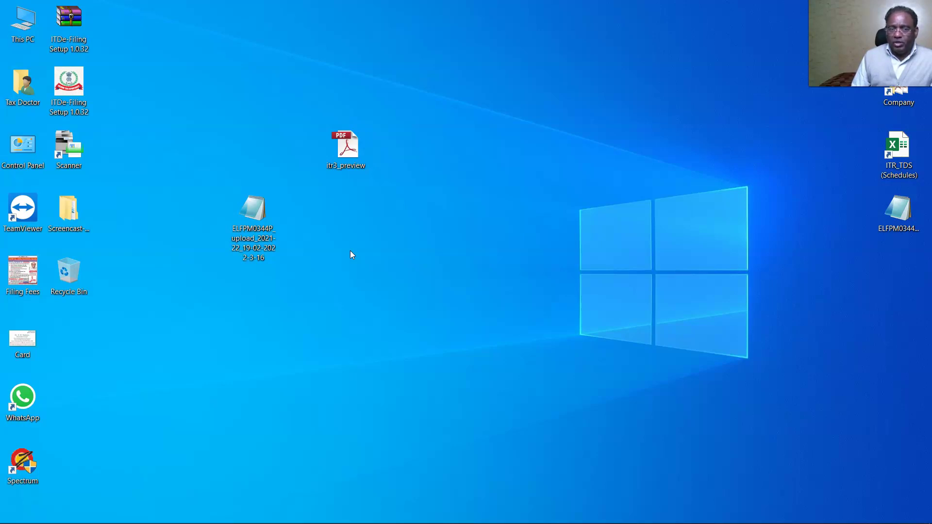
left_click(250, 238)
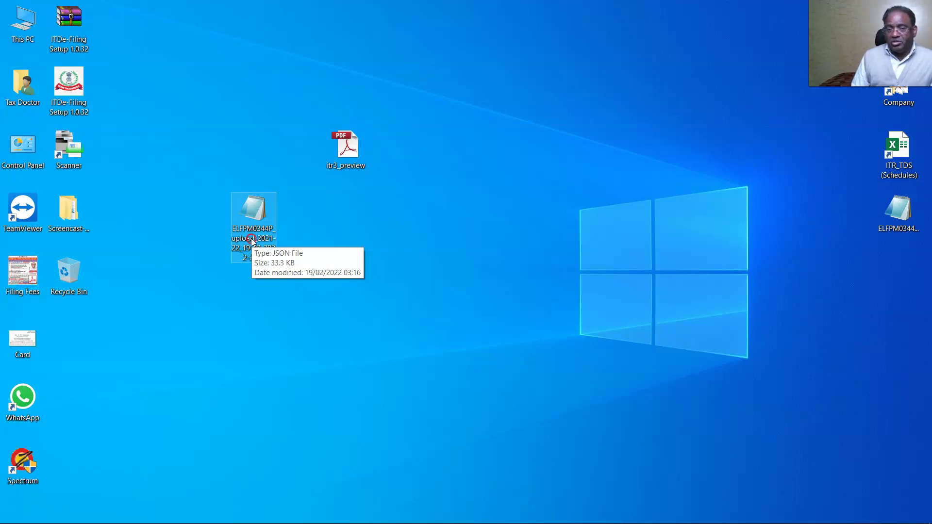
right_click(252, 238)
left_click(272, 246)
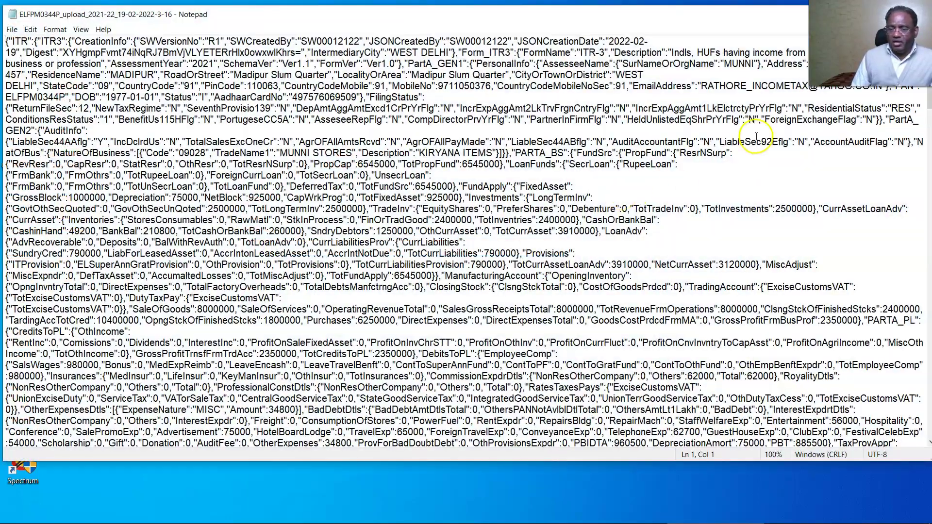
- Maximize Notepad and search the JSON for 135000, finding it as InterestInc in Schedule EI
left_click(895, 14)
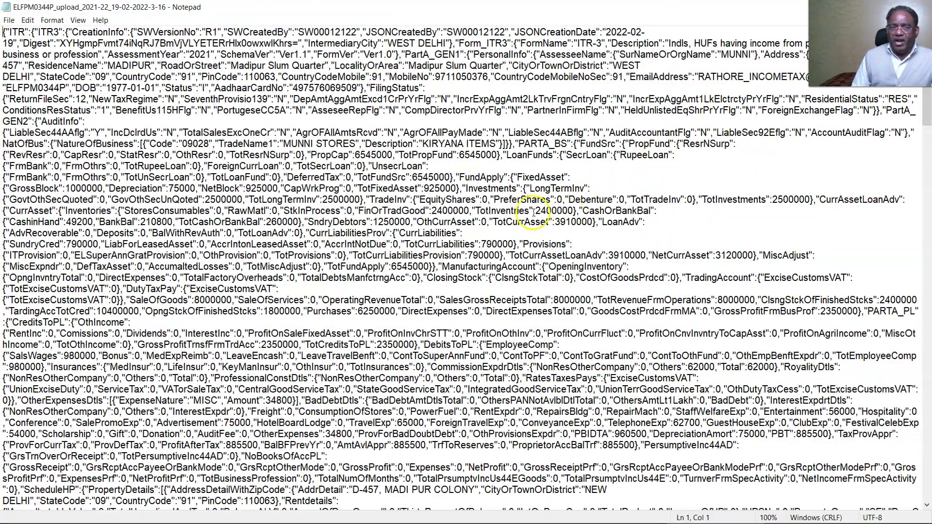
scroll(526, 247, "down", 15)
scroll(526, 247, "up", 12)
scroll(526, 247, "up", 5)
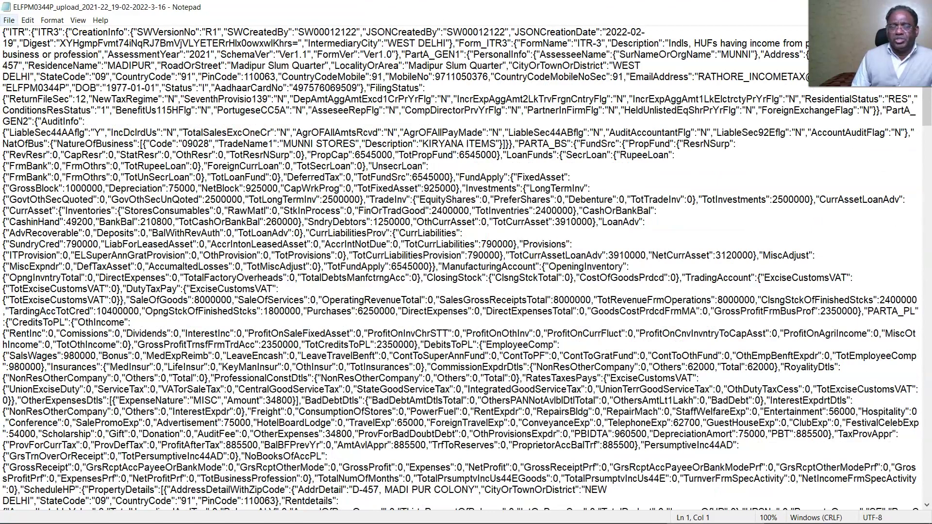
left_click(27, 19)
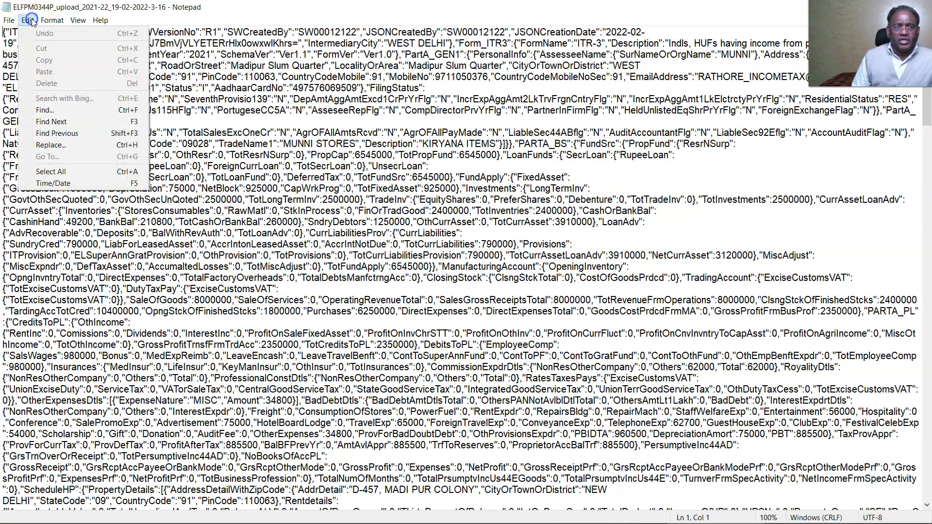
left_click(44, 110)
left_click(100, 129)
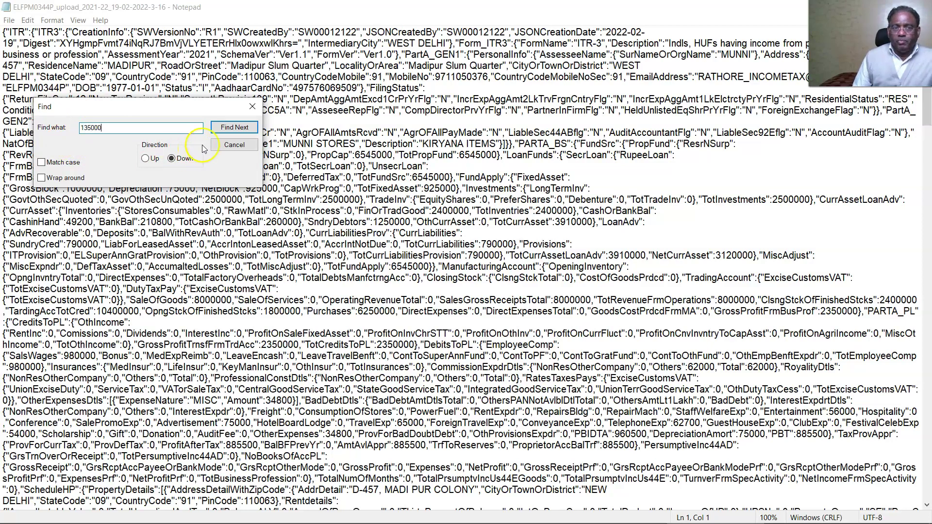
left_click(234, 127)
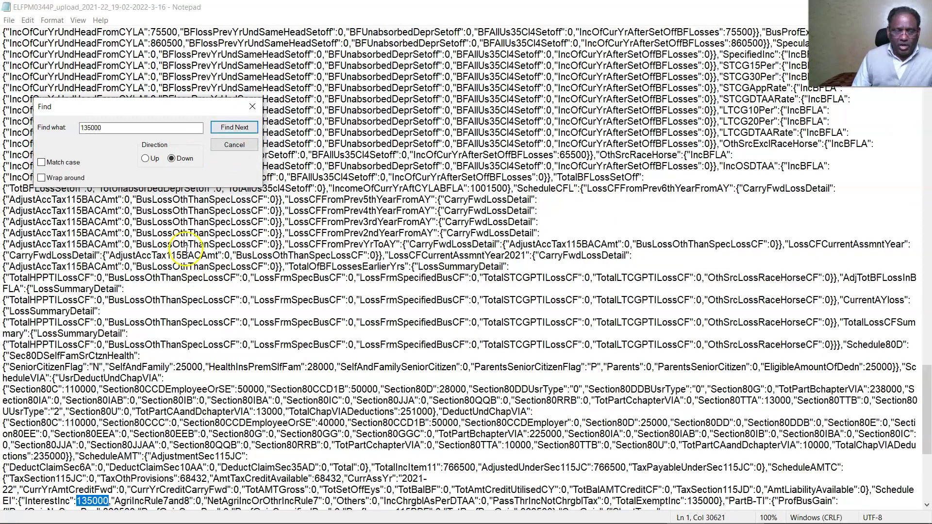
key("Return")
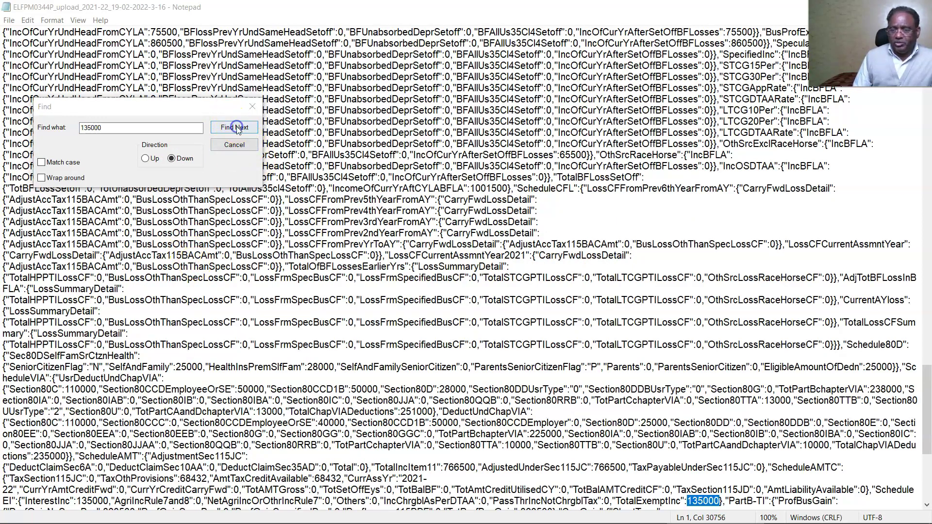
- Find the remaining 135000 match, then search upward for 250000 among house-property figures
left_click(234, 127)
key("Return")
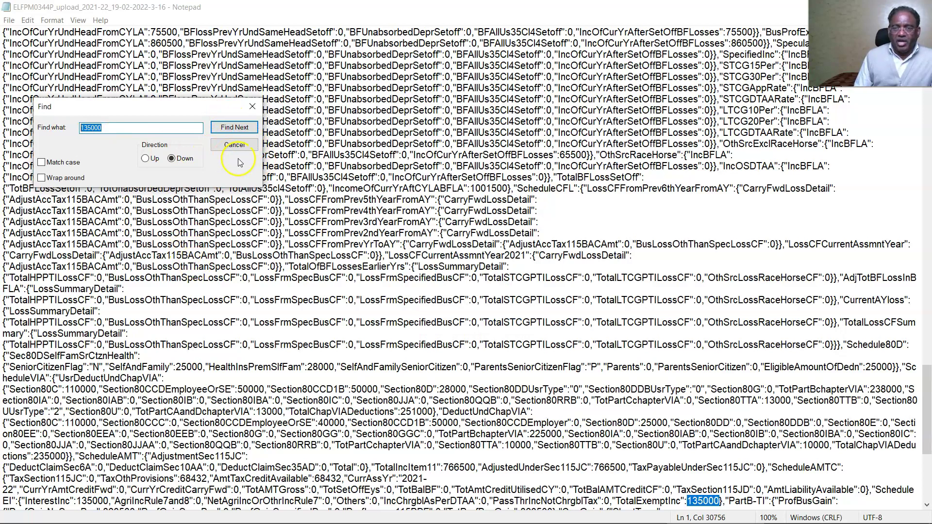
type("25")
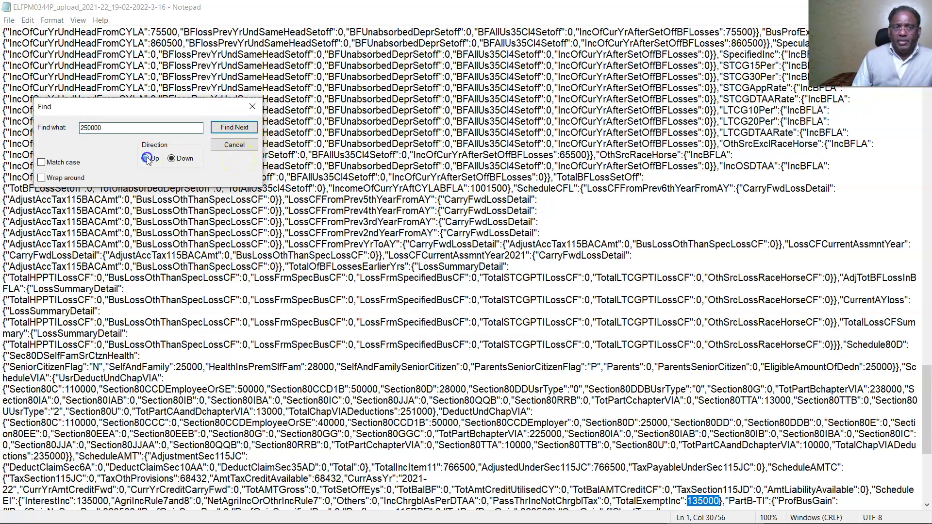
left_click(234, 127)
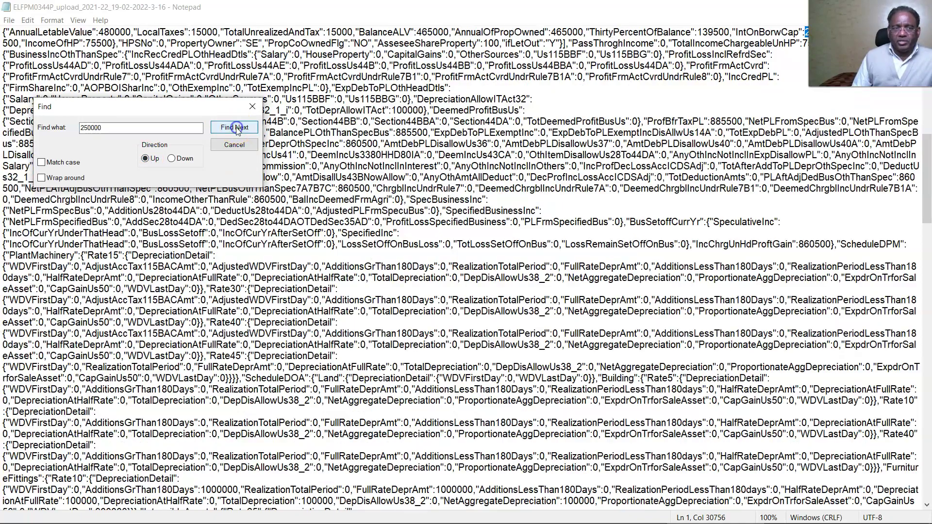